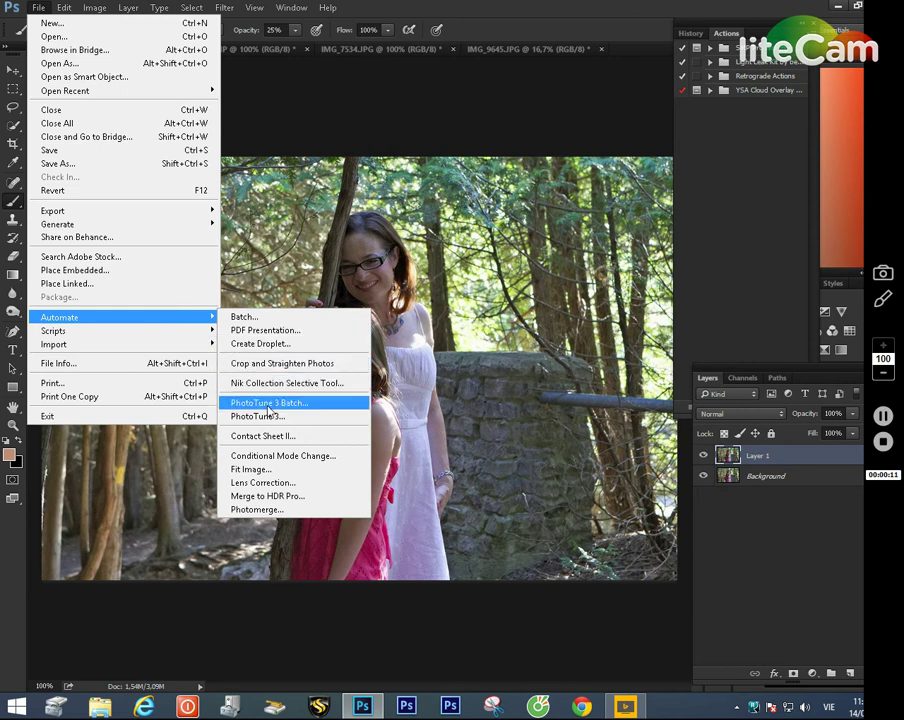
Step: Open the portrait in PhotoTune 3 as an image with people, accept the adjusted dynamic range and switch to Pro mode
{"action": "left_click", "coordinate": [280, 417]}
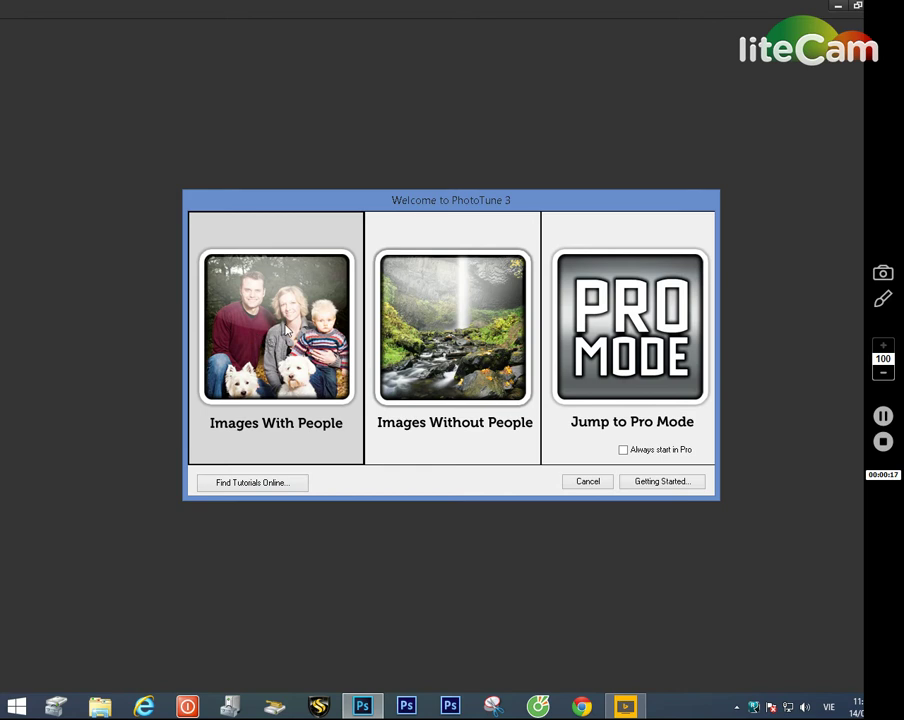
{"action": "left_click", "coordinate": [286, 329]}
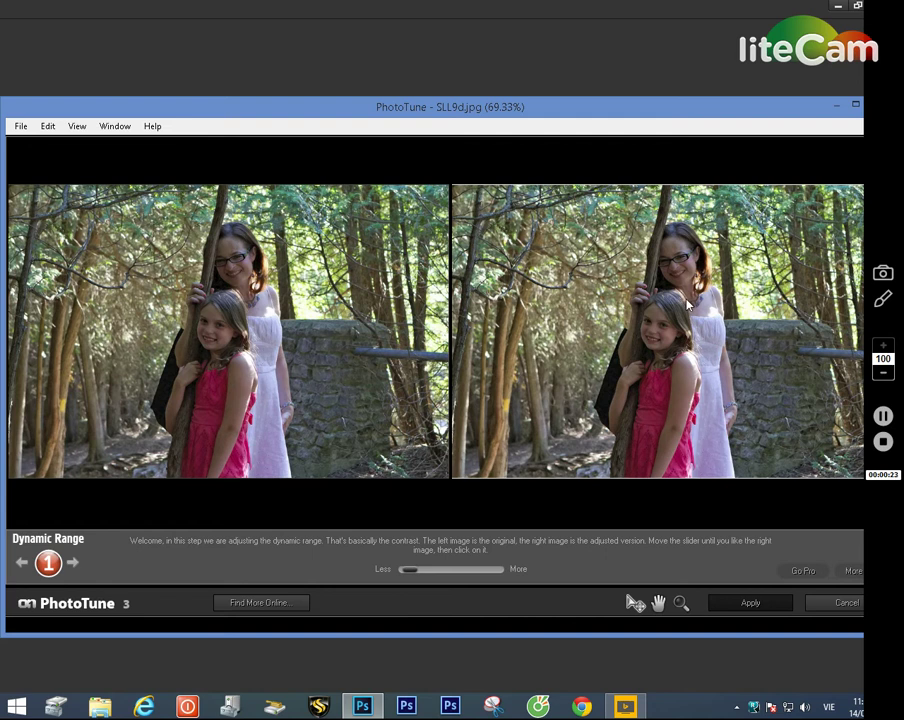
{"action": "left_click", "coordinate": [688, 305]}
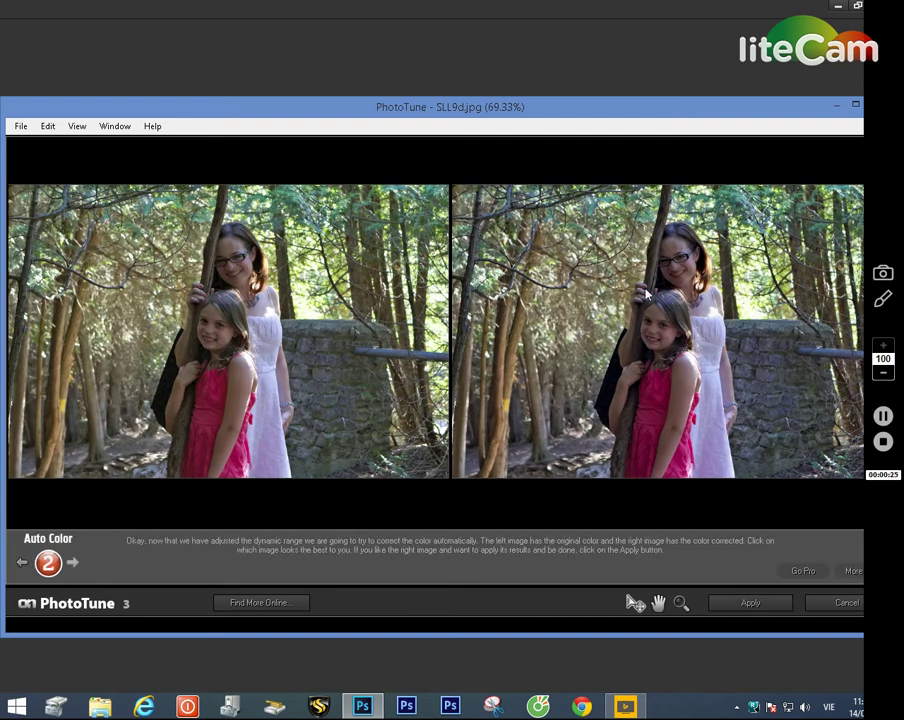
{"action": "left_click", "coordinate": [801, 572]}
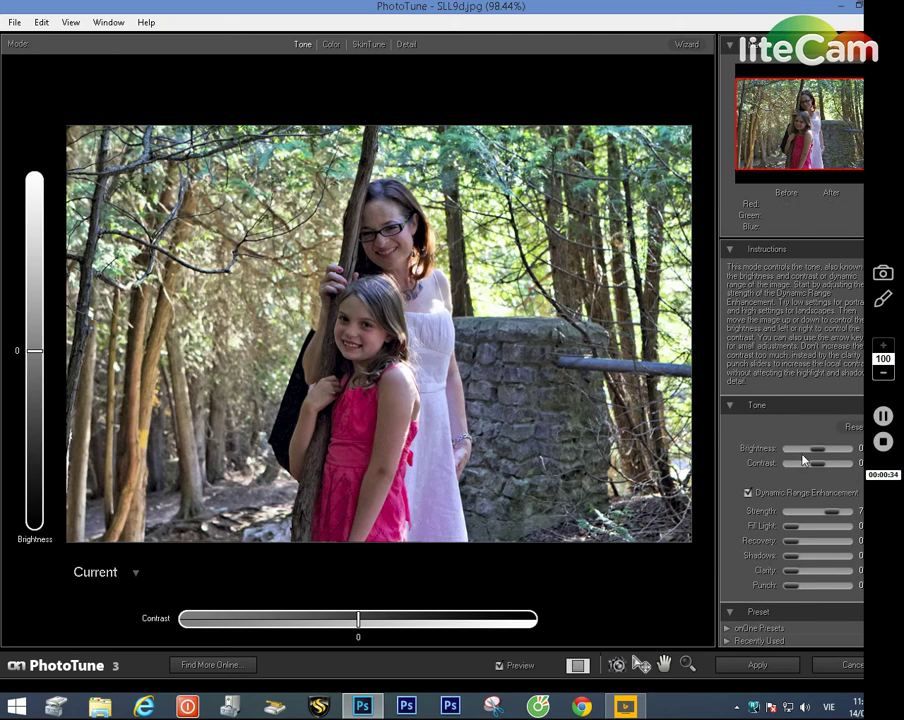
Step: Try out the dynamic range strength and set the portrait's brightness to -2 and contrast to 3
{"action": "mouse_move", "coordinate": [814, 447]}
{"action": "left_mouse_down"}
{"action": "mouse_move", "coordinate": [858, 448]}
{"action": "mouse_move", "coordinate": [786, 449]}
{"action": "mouse_move", "coordinate": [843, 452]}
{"action": "mouse_move", "coordinate": [814, 452]}
{"action": "mouse_move", "coordinate": [825, 466]}
{"action": "mouse_move", "coordinate": [787, 465]}
{"action": "mouse_move", "coordinate": [823, 466]}
{"action": "left_mouse_up"}
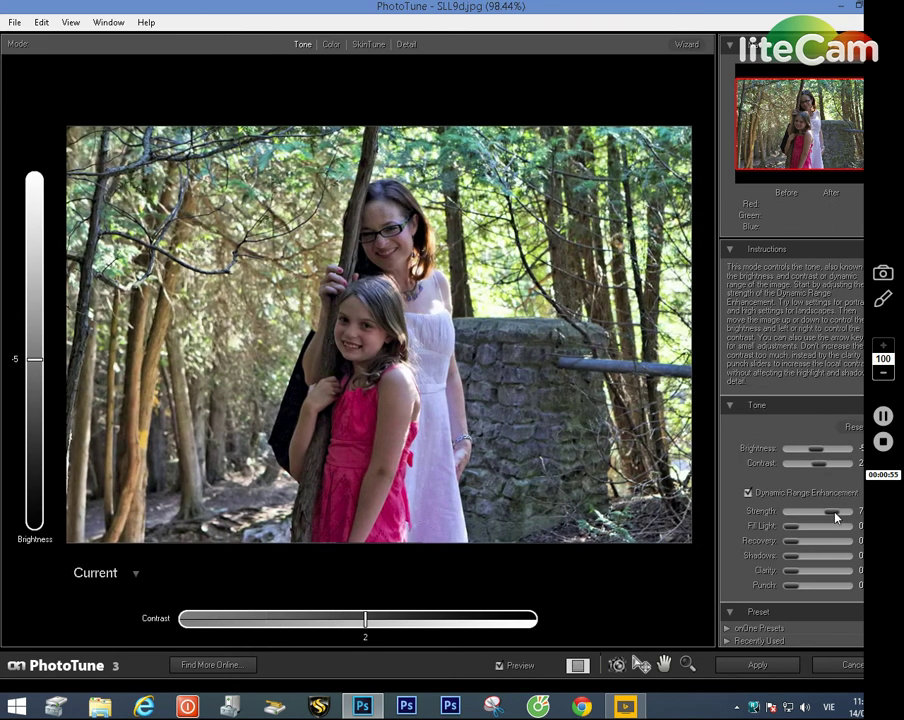
{"action": "left_click_drag", "start_coordinate": [836, 517], "coordinate": [866, 525]}
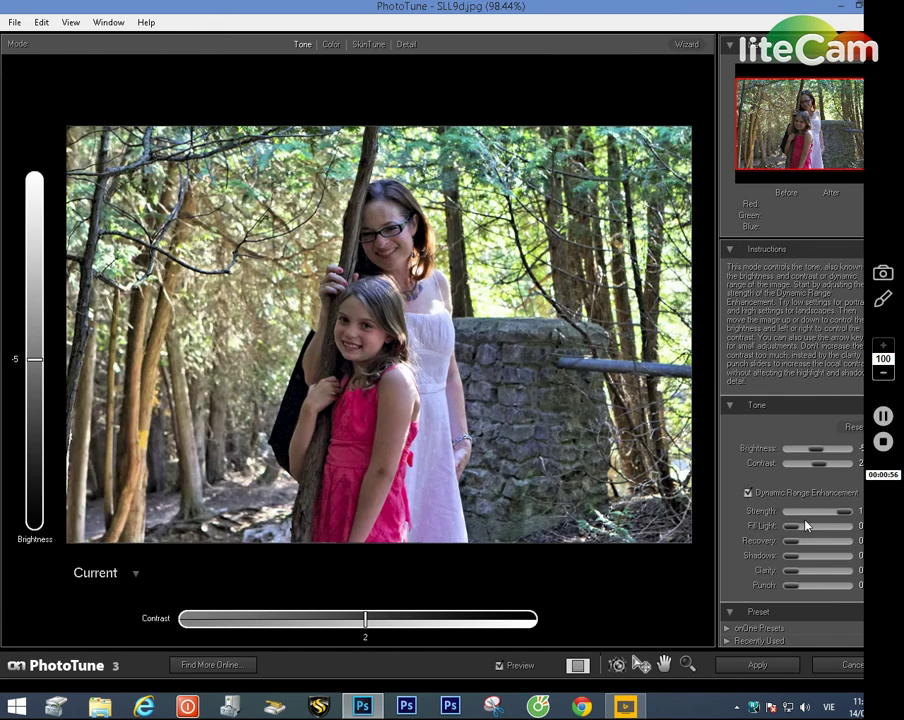
{"action": "left_click_drag", "start_coordinate": [806, 522], "coordinate": [756, 546]}
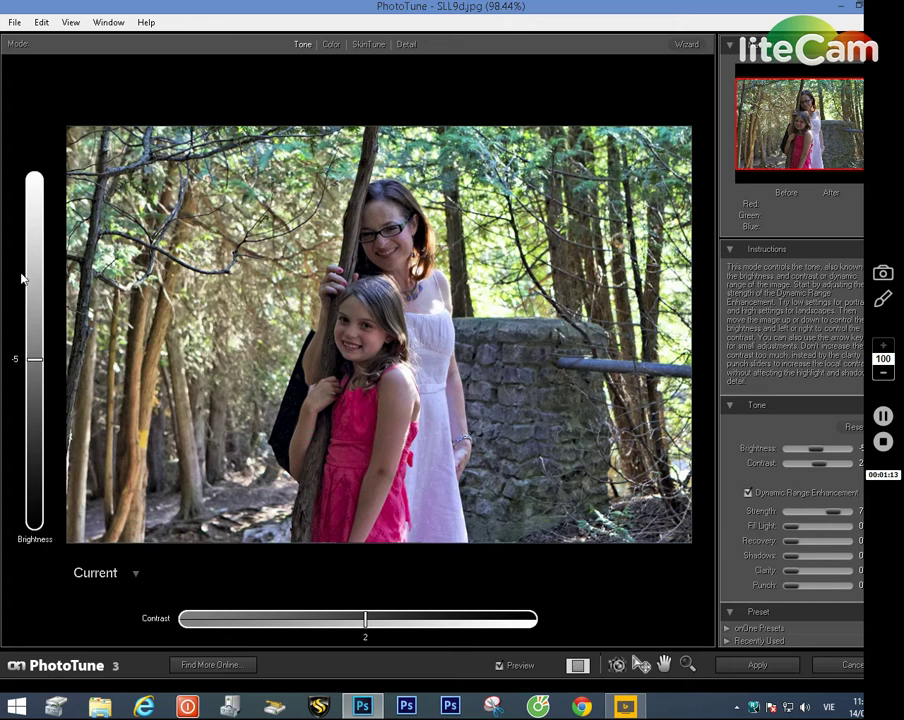
{"action": "mouse_move", "coordinate": [37, 361]}
{"action": "left_mouse_down"}
{"action": "mouse_move", "coordinate": [59, 291]}
{"action": "mouse_move", "coordinate": [36, 424]}
{"action": "mouse_move", "coordinate": [40, 354]}
{"action": "left_mouse_up"}
{"action": "mouse_move", "coordinate": [365, 619]}
{"action": "left_mouse_down"}
{"action": "mouse_move", "coordinate": [510, 625]}
{"action": "mouse_move", "coordinate": [232, 618]}
{"action": "mouse_move", "coordinate": [373, 613]}
{"action": "left_mouse_up"}
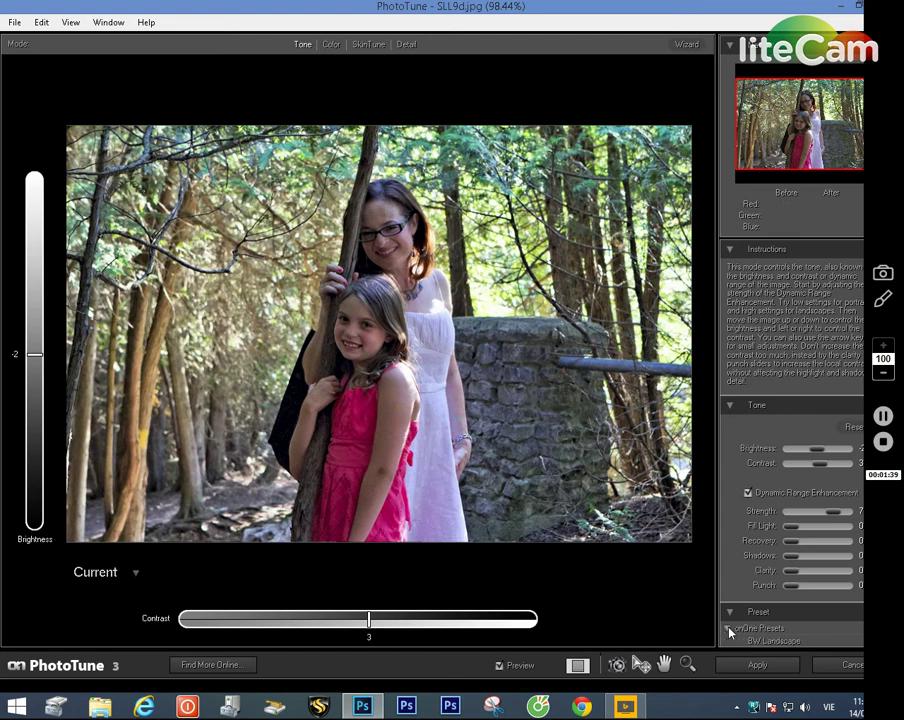
Step: Expand the onOne Presets and Recently Used groups to view the available presets
{"action": "left_click", "coordinate": [770, 626]}
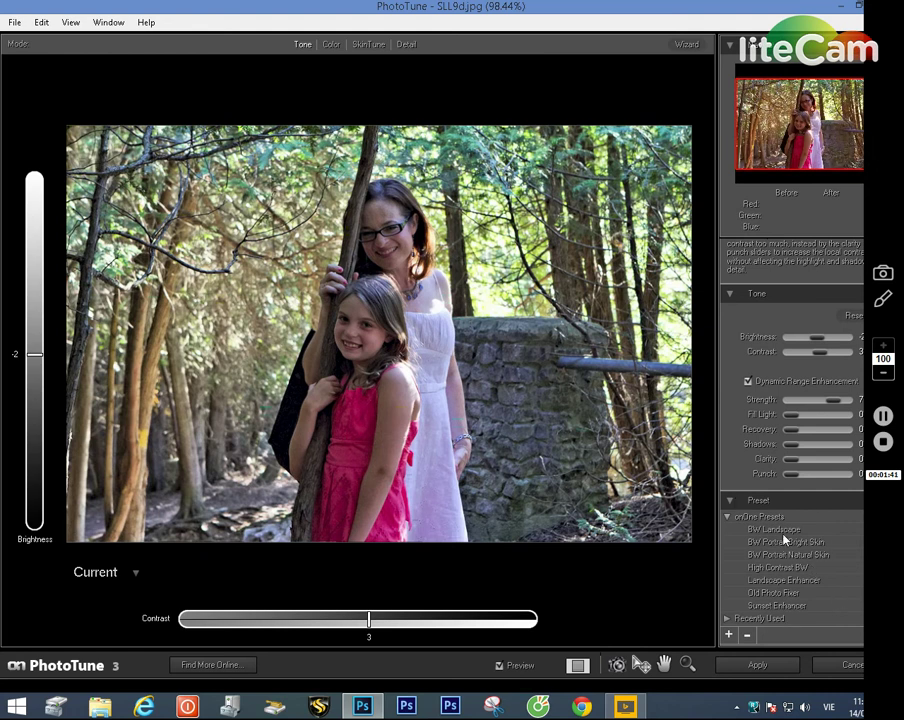
{"action": "left_click", "coordinate": [740, 618]}
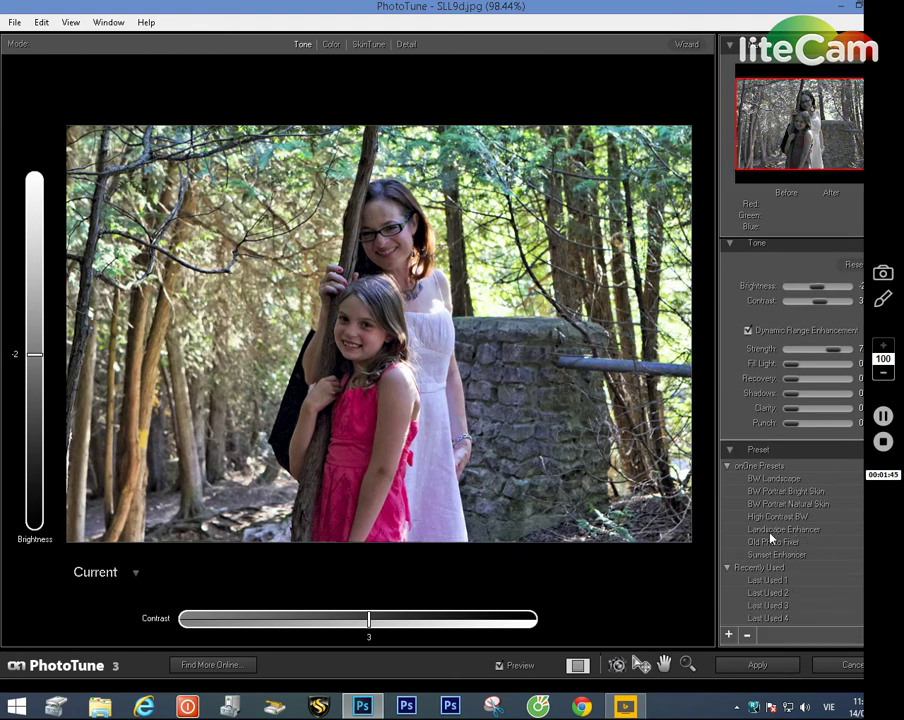
Step: Try shifting the portrait's color balance toward red, magenta, blue, green and yellow, ending at cyan 12 and blue 3
{"action": "left_click", "coordinate": [330, 45]}
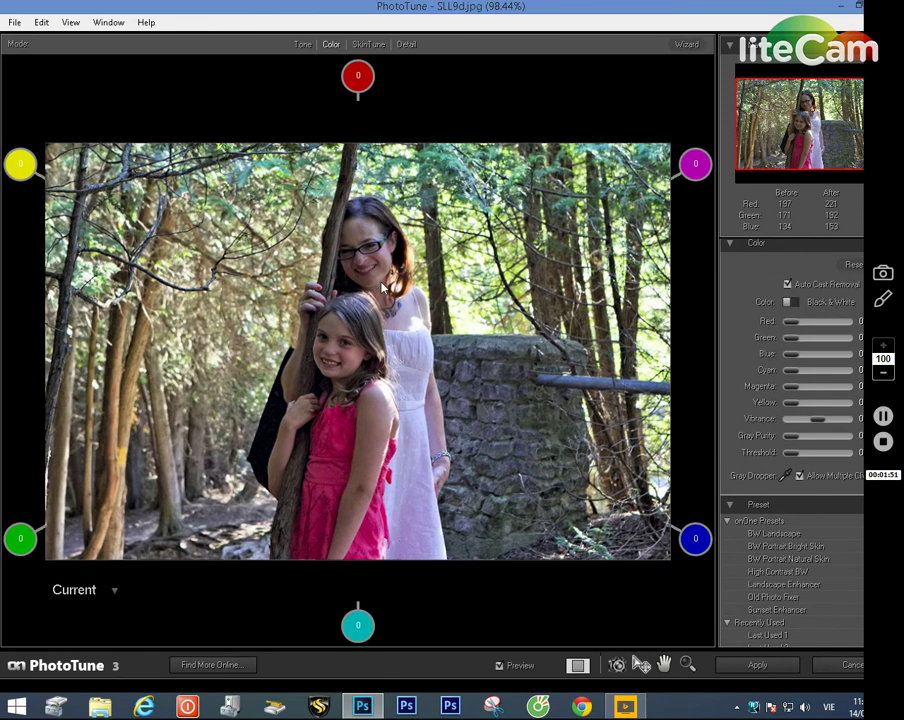
{"action": "mouse_move", "coordinate": [362, 84]}
{"action": "left_mouse_down"}
{"action": "mouse_move", "coordinate": [360, 96]}
{"action": "mouse_move", "coordinate": [357, 77]}
{"action": "left_mouse_up"}
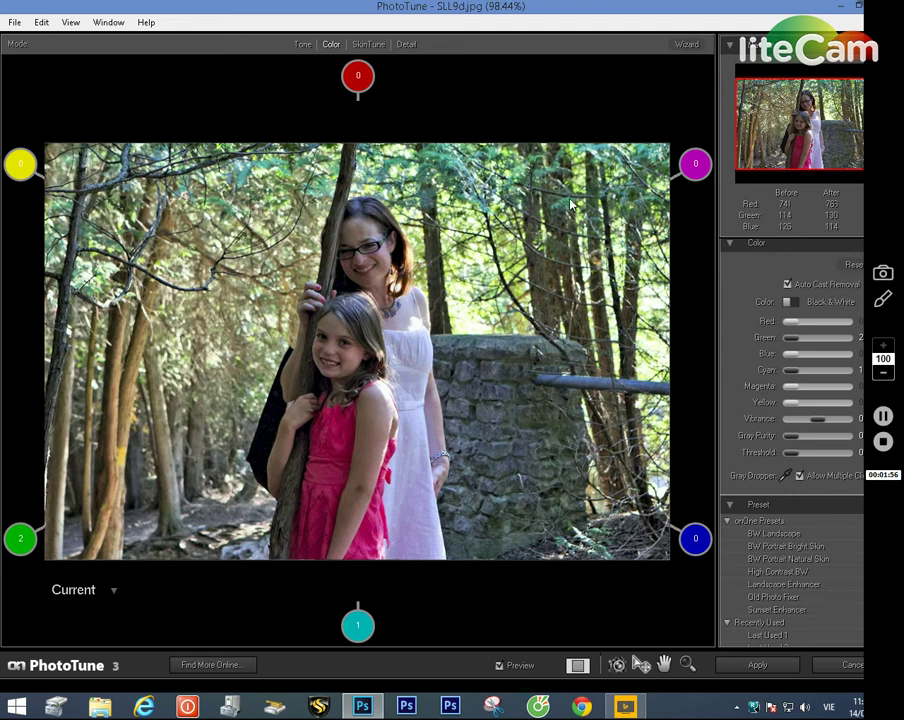
{"action": "mouse_move", "coordinate": [706, 170]}
{"action": "left_mouse_down"}
{"action": "mouse_move", "coordinate": [720, 155]}
{"action": "mouse_move", "coordinate": [714, 168]}
{"action": "left_mouse_up"}
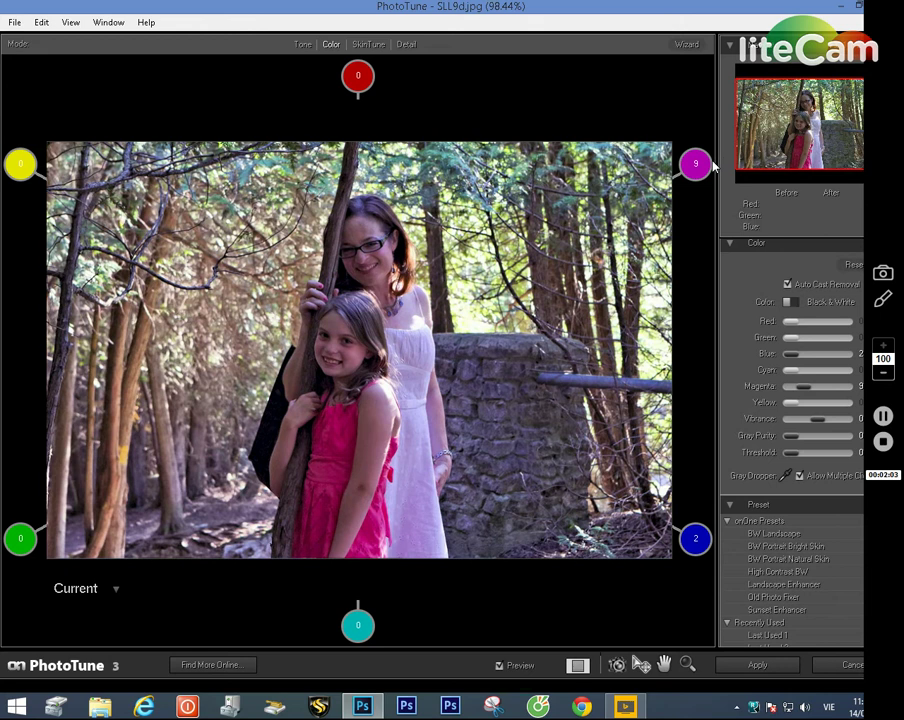
{"action": "left_click_drag", "start_coordinate": [692, 544], "coordinate": [718, 547]}
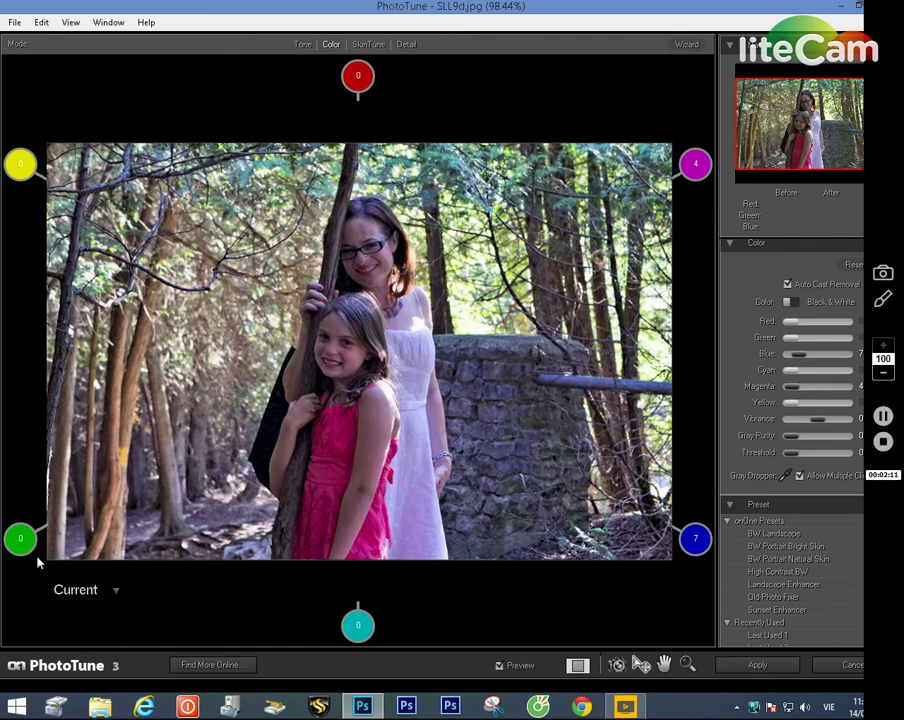
{"action": "left_click_drag", "start_coordinate": [20, 545], "coordinate": [50, 559]}
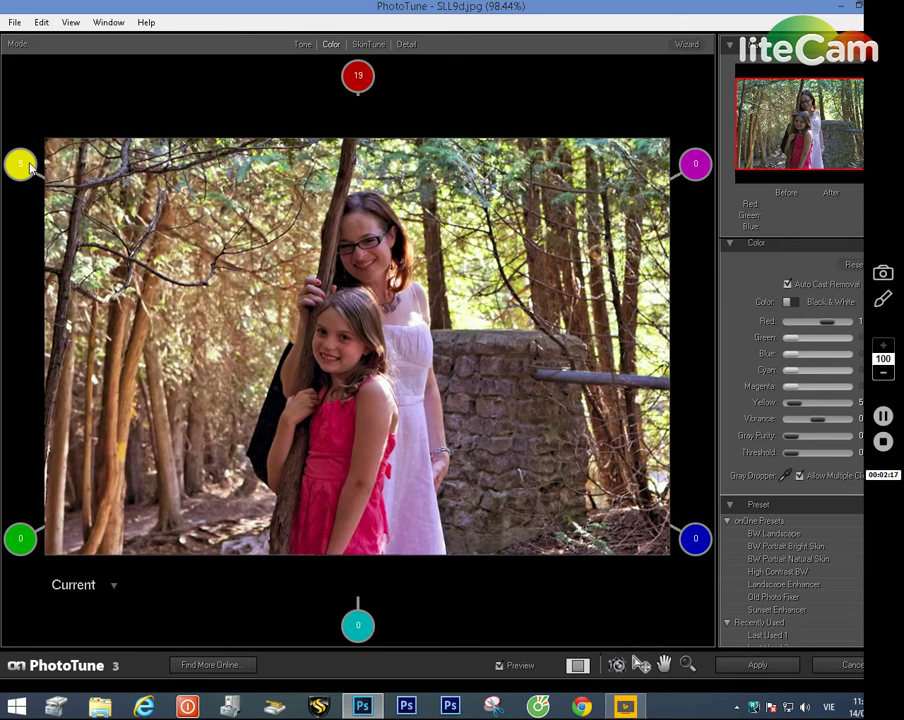
{"action": "mouse_move", "coordinate": [28, 163]}
{"action": "left_mouse_down"}
{"action": "mouse_move", "coordinate": [56, 190]}
{"action": "mouse_move", "coordinate": [10, 142]}
{"action": "mouse_move", "coordinate": [22, 157]}
{"action": "left_mouse_up"}
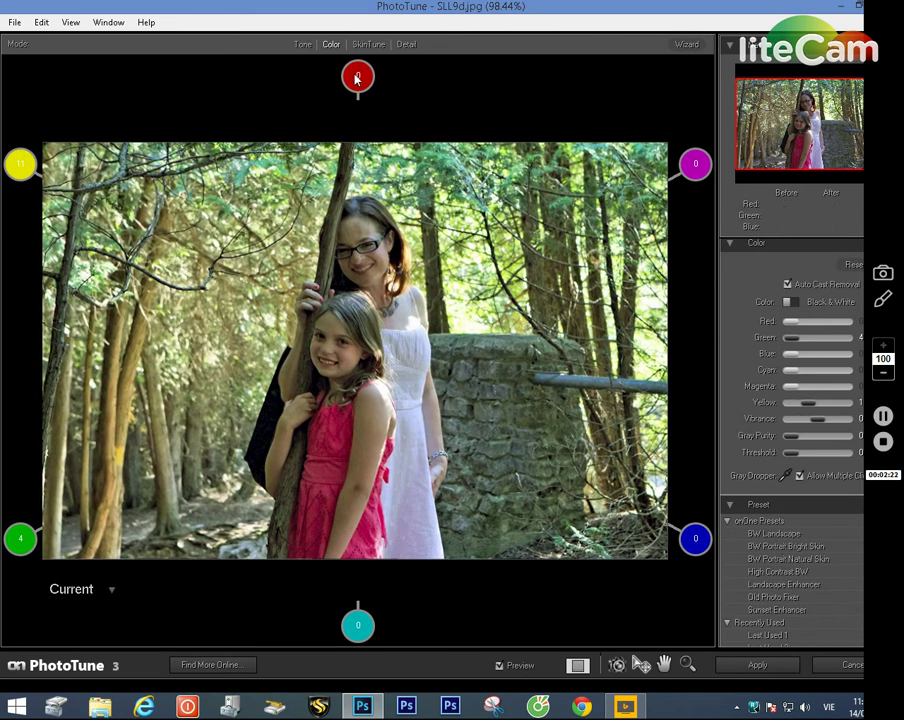
{"action": "mouse_move", "coordinate": [356, 74]}
{"action": "left_mouse_down"}
{"action": "mouse_move", "coordinate": [351, 100]}
{"action": "mouse_move", "coordinate": [356, 66]}
{"action": "mouse_move", "coordinate": [358, 83]}
{"action": "left_mouse_up"}
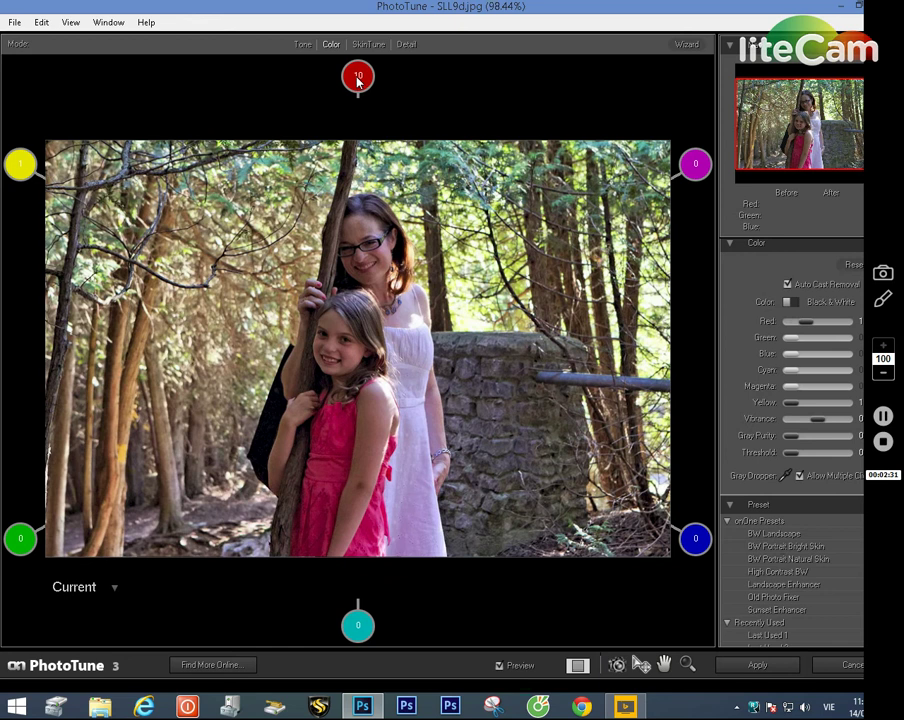
{"action": "mouse_move", "coordinate": [354, 625]}
{"action": "left_mouse_down"}
{"action": "mouse_move", "coordinate": [356, 641]}
{"action": "mouse_move", "coordinate": [351, 594]}
{"action": "mouse_move", "coordinate": [355, 602]}
{"action": "left_mouse_up"}
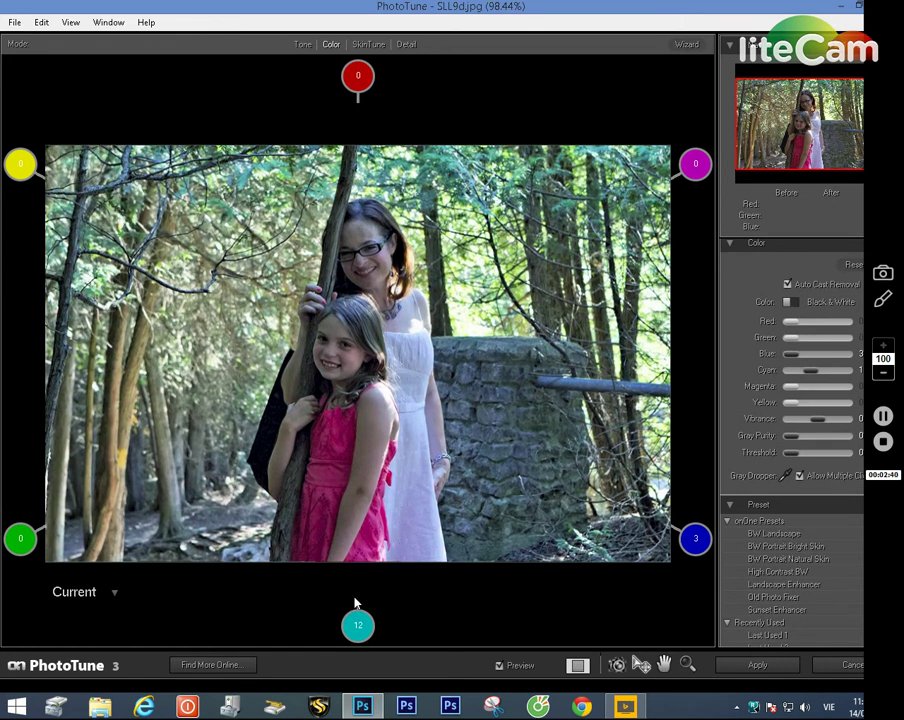
Step: Set the portrait's tone to brightness 1 and contrast 7
{"action": "left_click", "coordinate": [303, 44]}
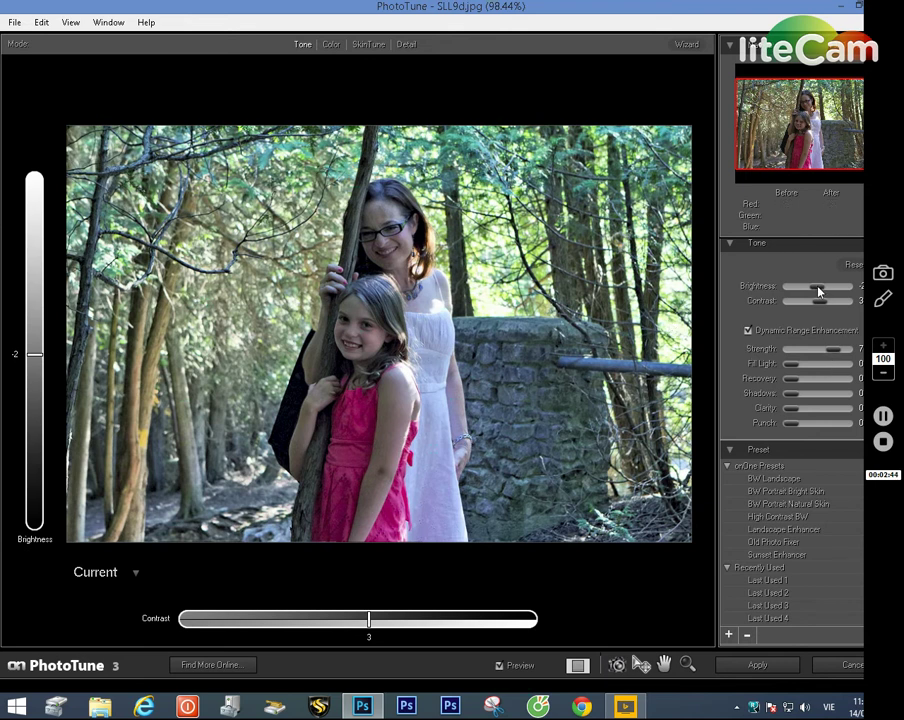
{"action": "mouse_move", "coordinate": [825, 291]}
{"action": "left_mouse_down"}
{"action": "mouse_move", "coordinate": [841, 291]}
{"action": "mouse_move", "coordinate": [819, 288]}
{"action": "mouse_move", "coordinate": [823, 307]}
{"action": "left_mouse_up"}
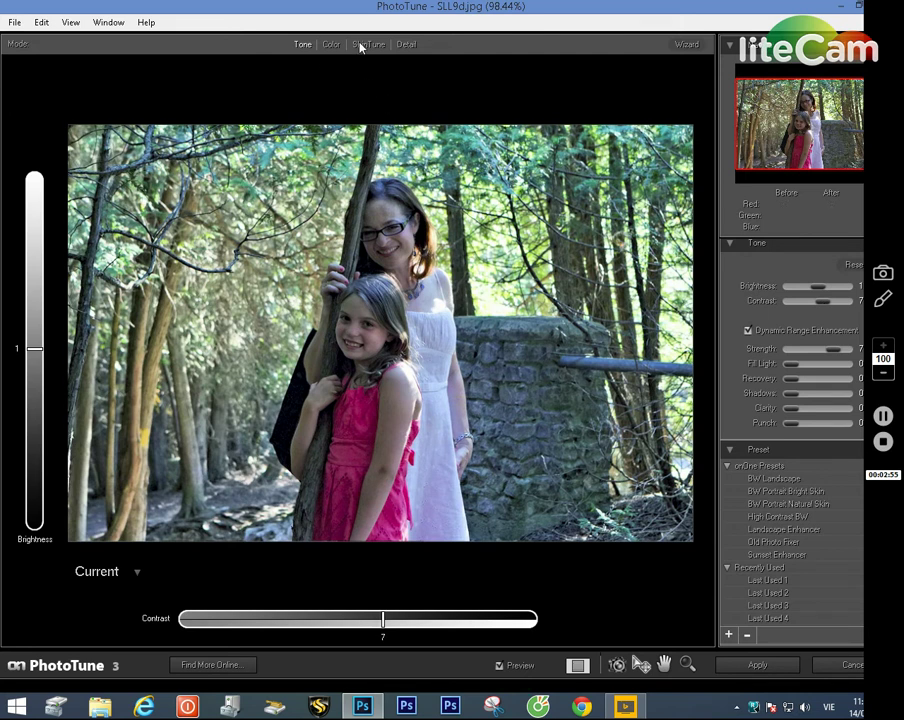
Step: Set the portrait's color balance to cyan 5 and blue 3, and apply the PhotoTune corrections
{"action": "left_click", "coordinate": [330, 44]}
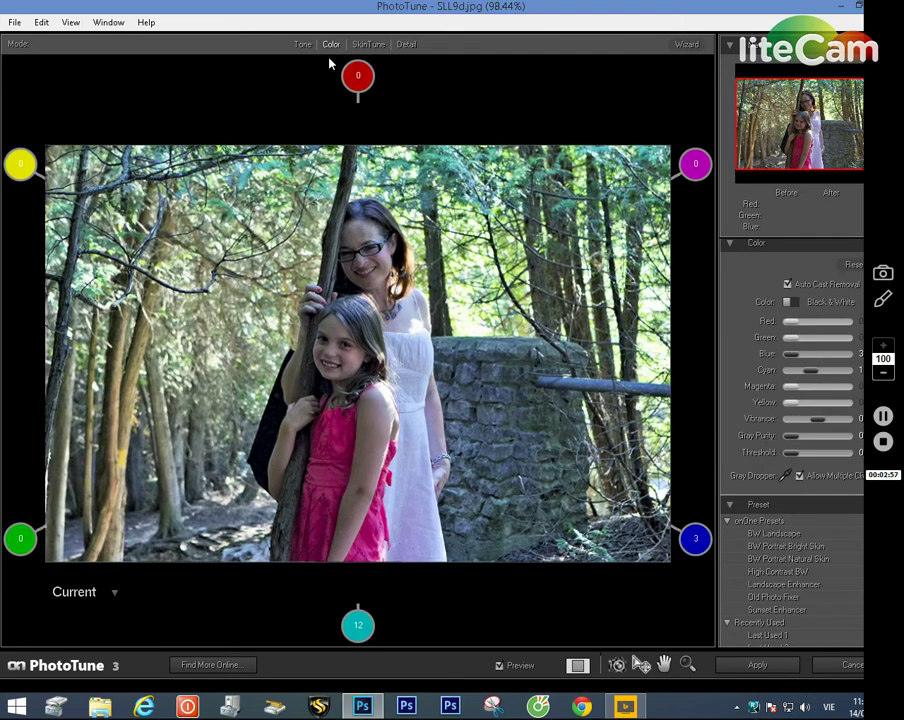
{"action": "mouse_move", "coordinate": [362, 78]}
{"action": "left_mouse_down"}
{"action": "mouse_move", "coordinate": [363, 53]}
{"action": "mouse_move", "coordinate": [362, 71]}
{"action": "left_mouse_up"}
{"action": "left_click_drag", "start_coordinate": [359, 625], "coordinate": [366, 633]}
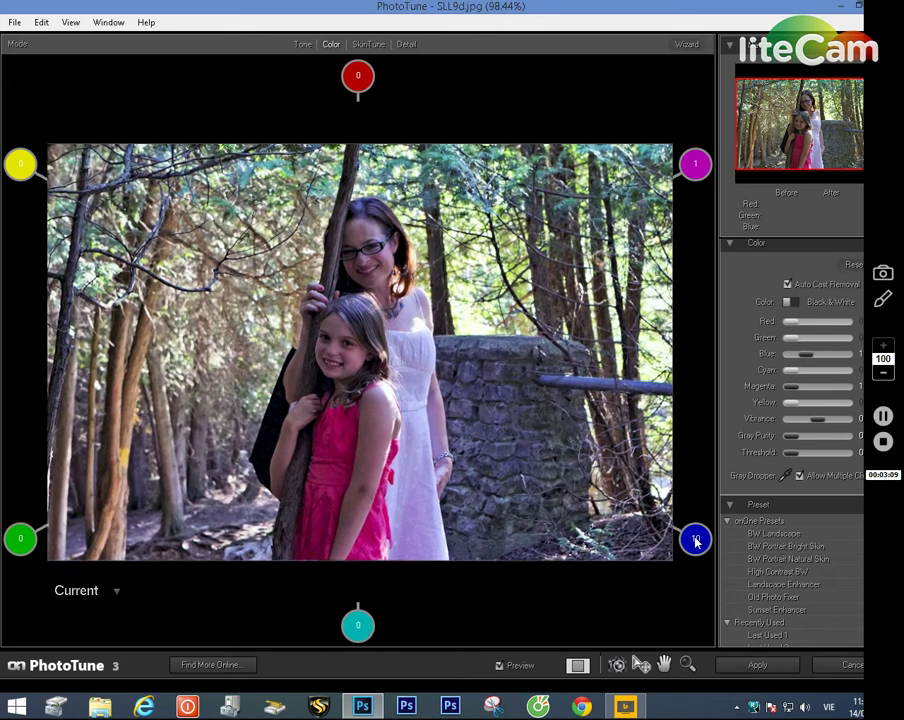
{"action": "mouse_move", "coordinate": [697, 541]}
{"action": "left_mouse_down"}
{"action": "mouse_move", "coordinate": [704, 547]}
{"action": "mouse_move", "coordinate": [684, 535]}
{"action": "left_mouse_up"}
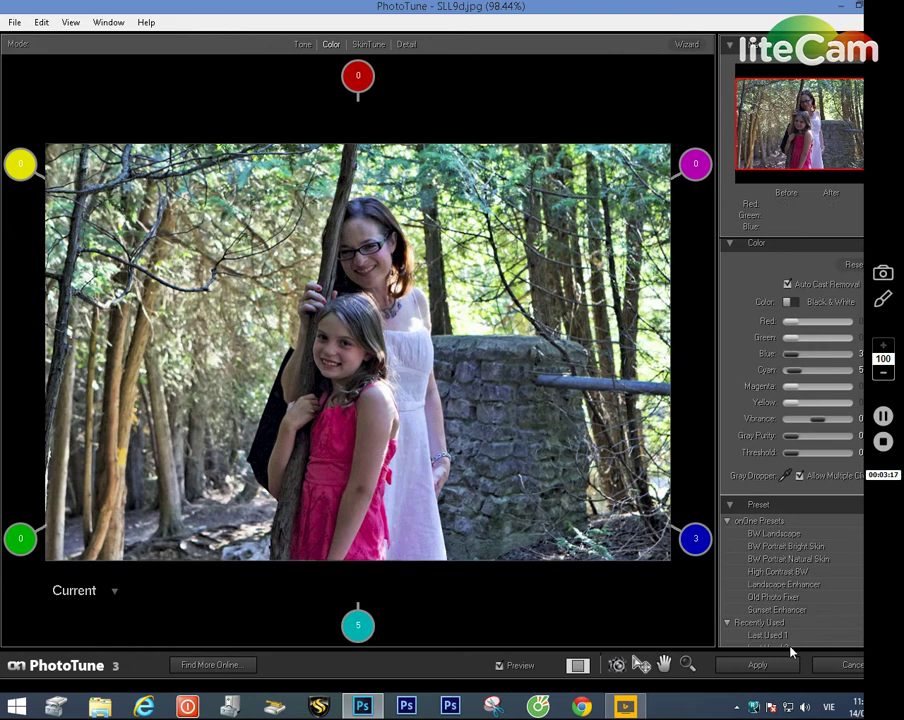
{"action": "left_click", "coordinate": [757, 666]}
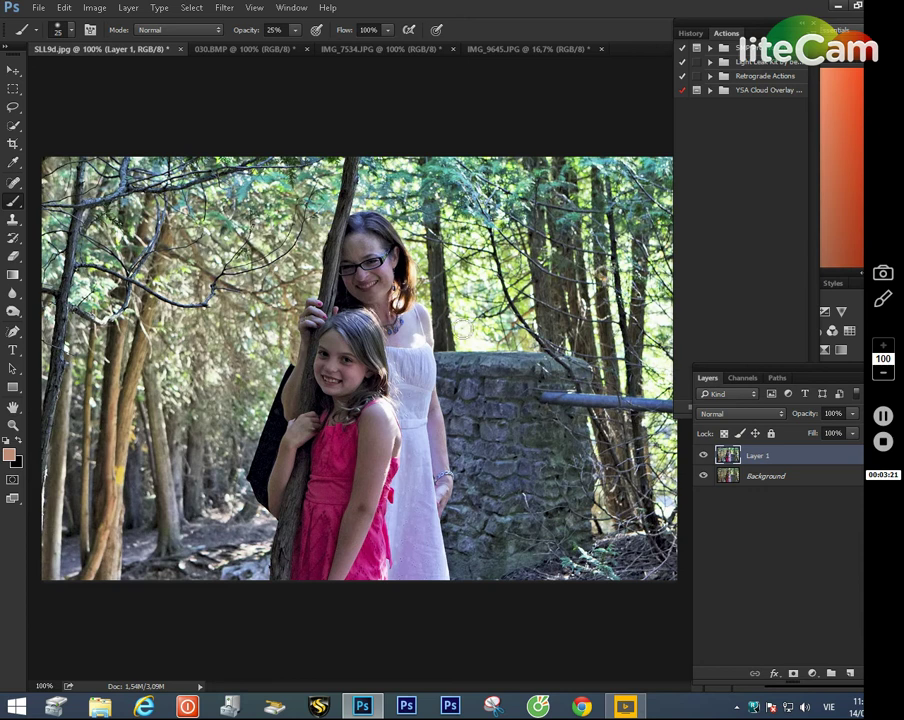
Step: Compare the portrait before and after correction by toggling Layer 1's visibility at 100% and at 200% zoom
{"action": "left_click", "coordinate": [704, 457]}
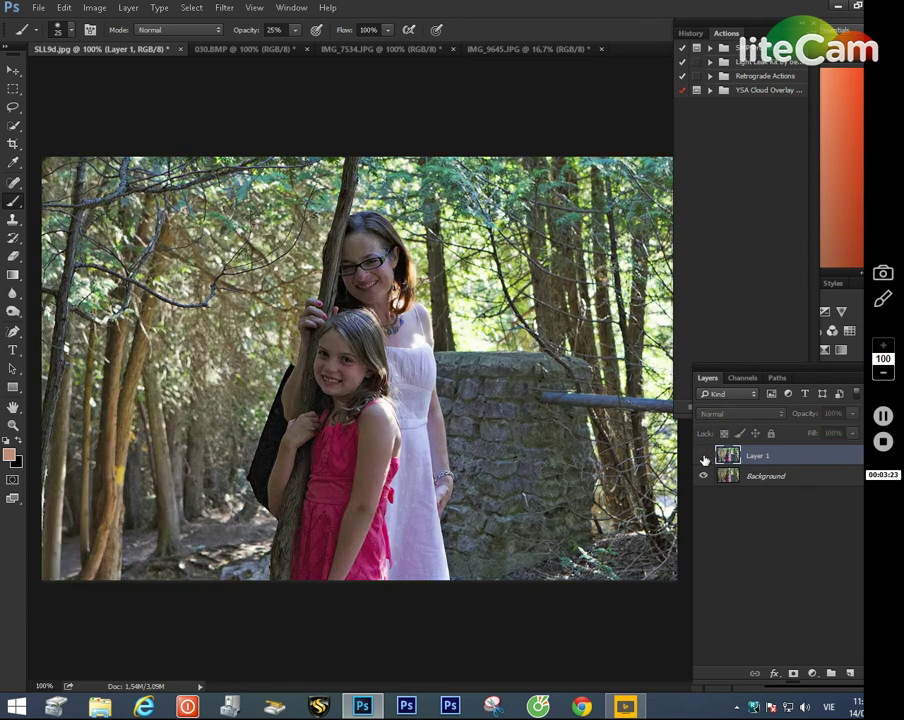
{"action": "left_click", "coordinate": [704, 457]}
{"action": "left_click", "coordinate": [704, 457]}
{"action": "left_click", "coordinate": [704, 457]}
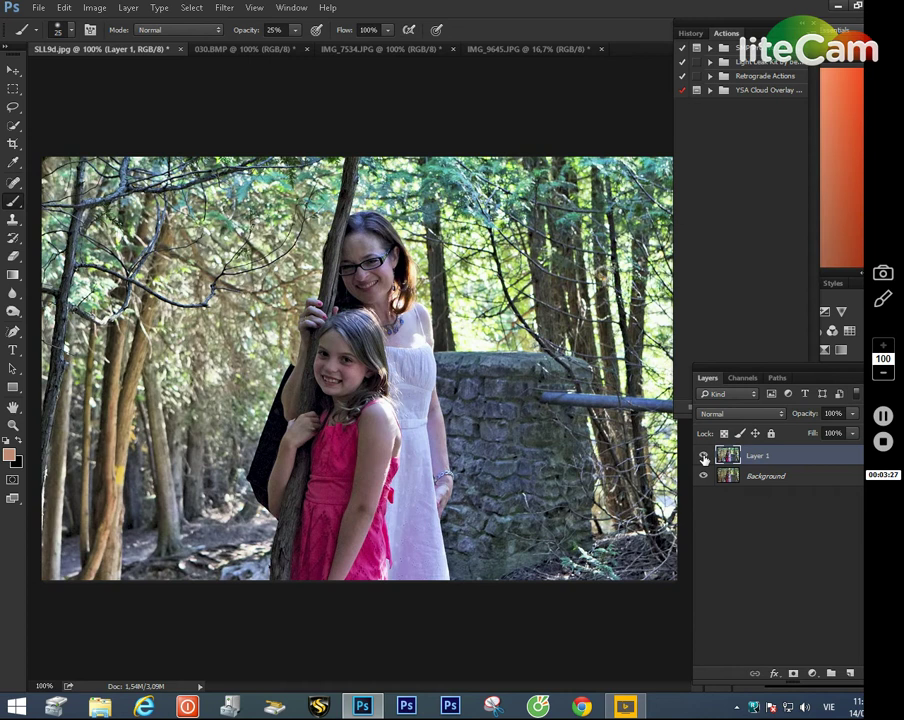
{"action": "left_click", "coordinate": [704, 457]}
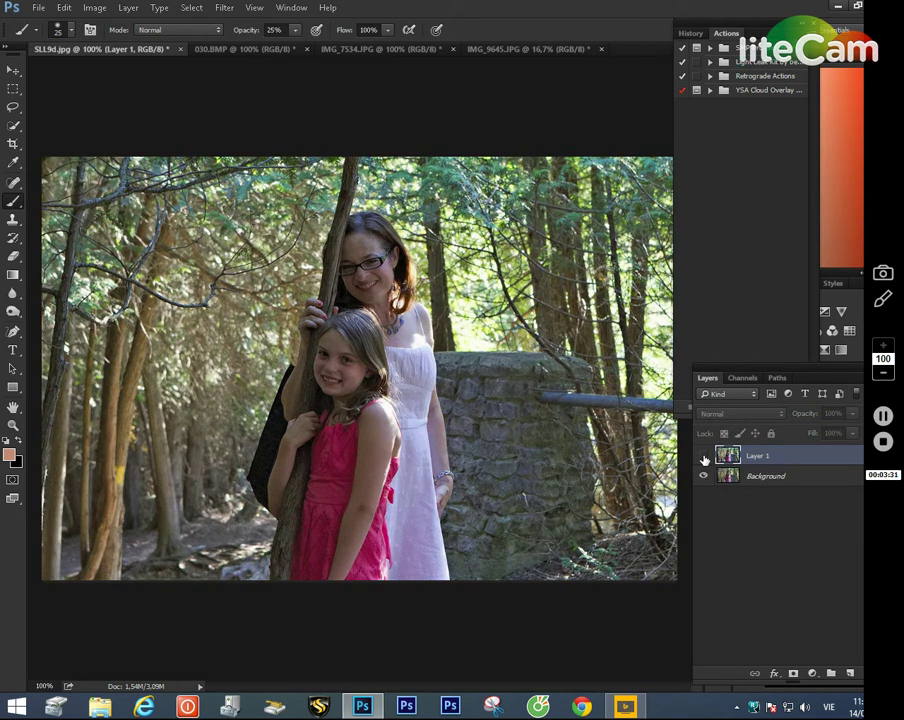
{"action": "key", "text": "ctrl+space"}
{"action": "left_click", "coordinate": [359, 336], "text": "ctrl"}
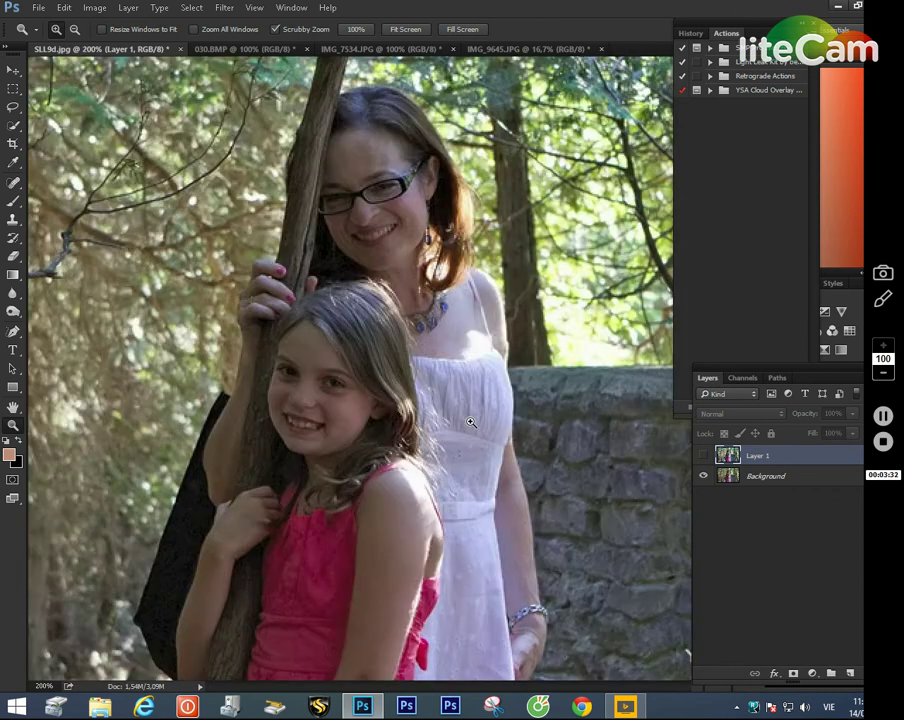
{"action": "left_click", "coordinate": [704, 456]}
{"action": "left_click", "coordinate": [704, 456]}
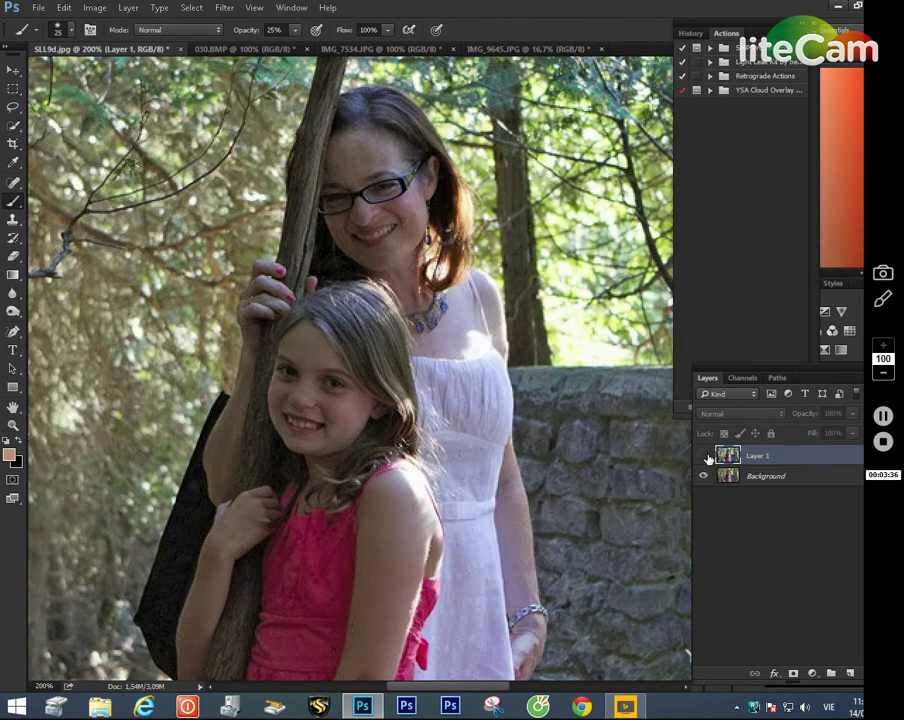
{"action": "left_click", "coordinate": [704, 456]}
{"action": "left_click", "coordinate": [704, 456]}
{"action": "left_click", "coordinate": [704, 456]}
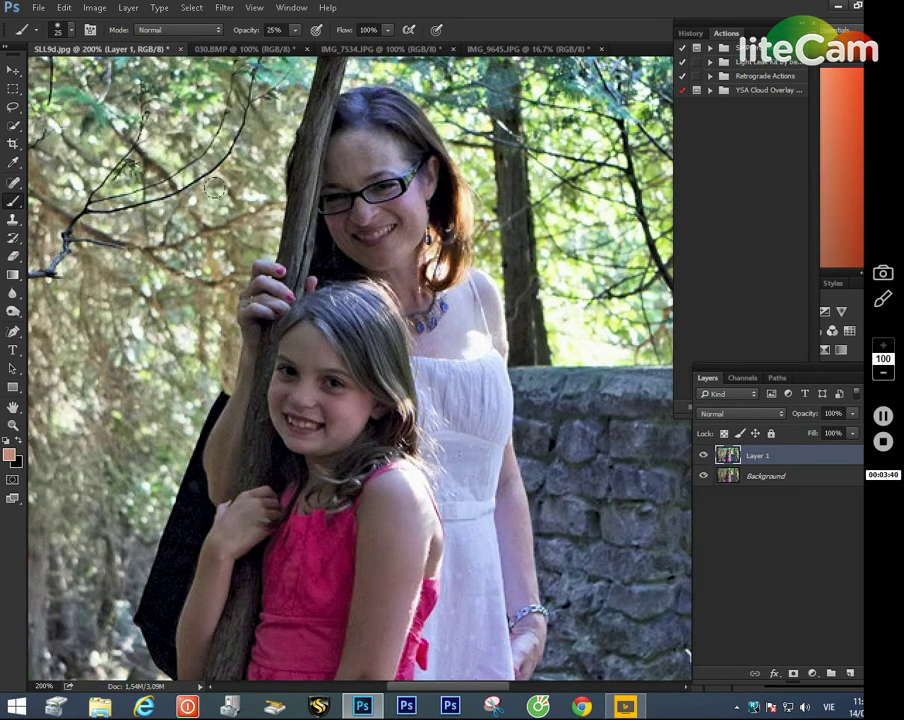
Step: Duplicate the Background layer of 030.BMP and launch PhotoTune 3 on the copy
{"action": "left_click", "coordinate": [277, 49]}
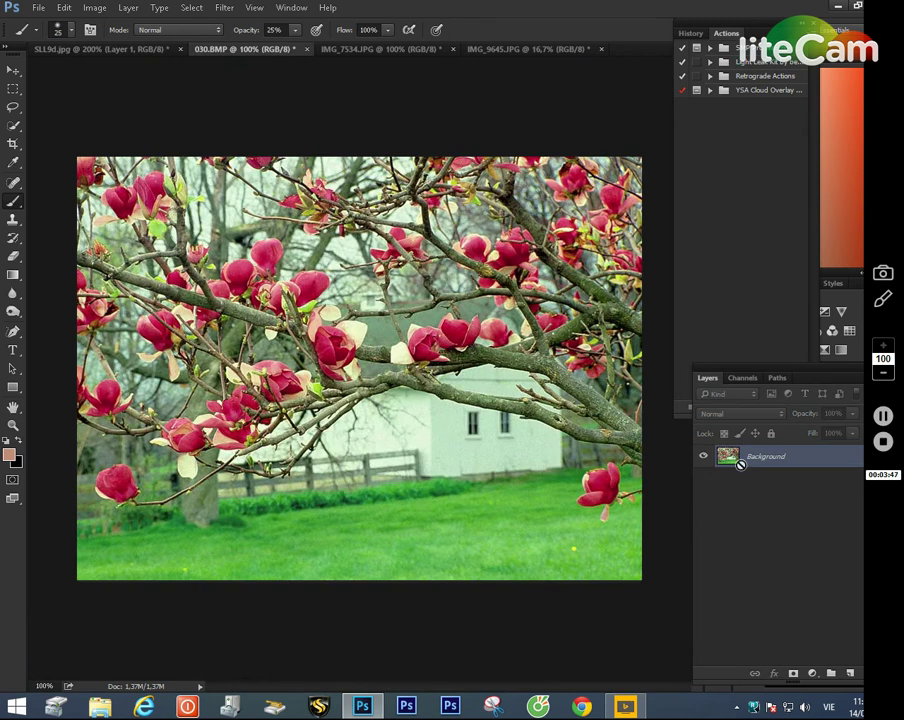
{"action": "key", "text": "ctrl+j"}
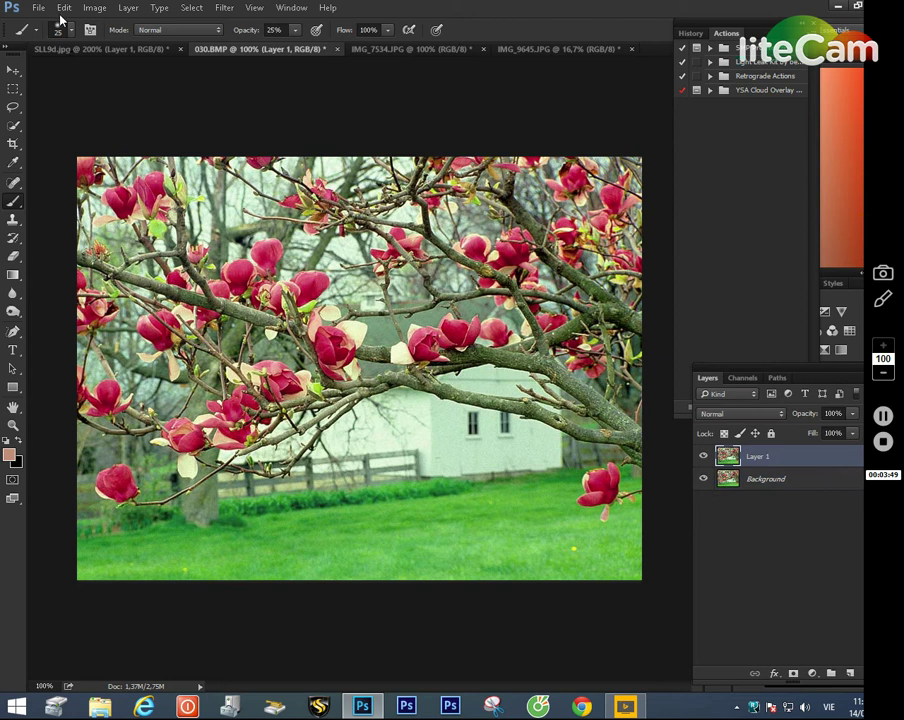
{"action": "left_click", "coordinate": [38, 8]}
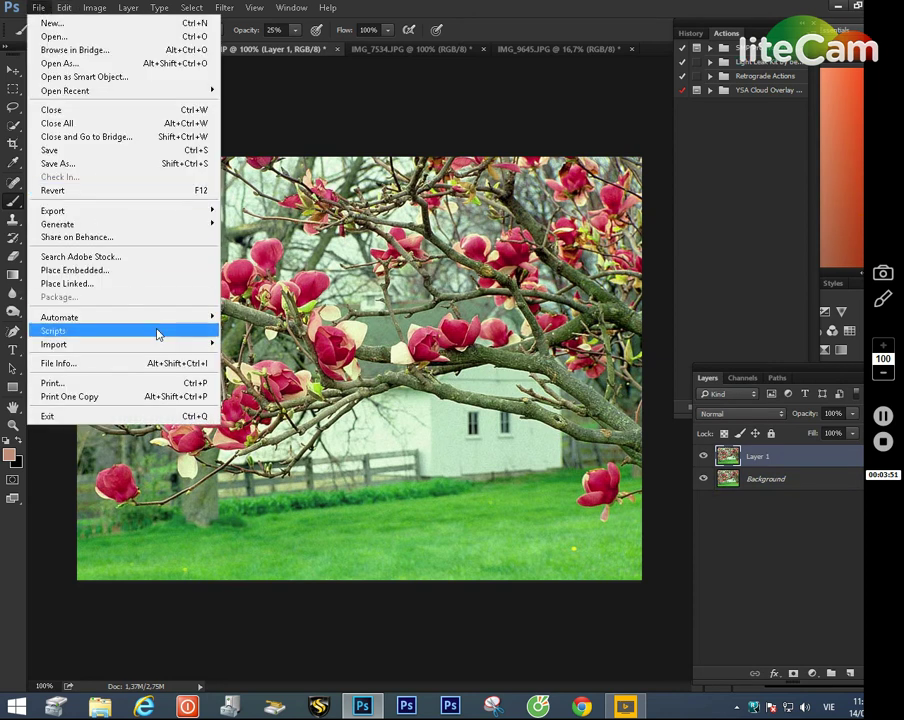
{"action": "mouse_move", "coordinate": [186, 319]}
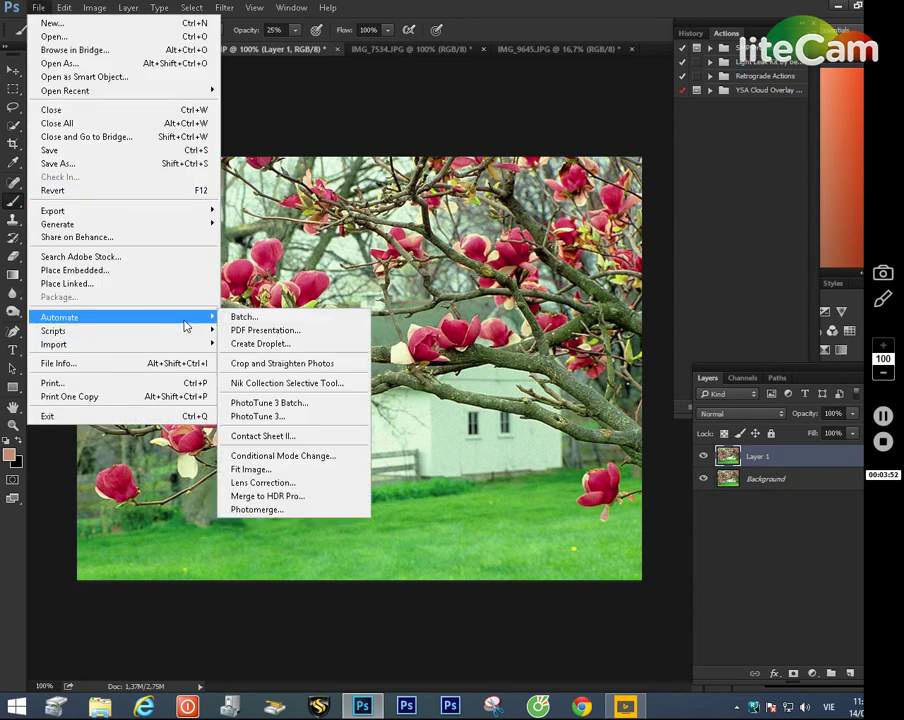
{"action": "left_click", "coordinate": [268, 417]}
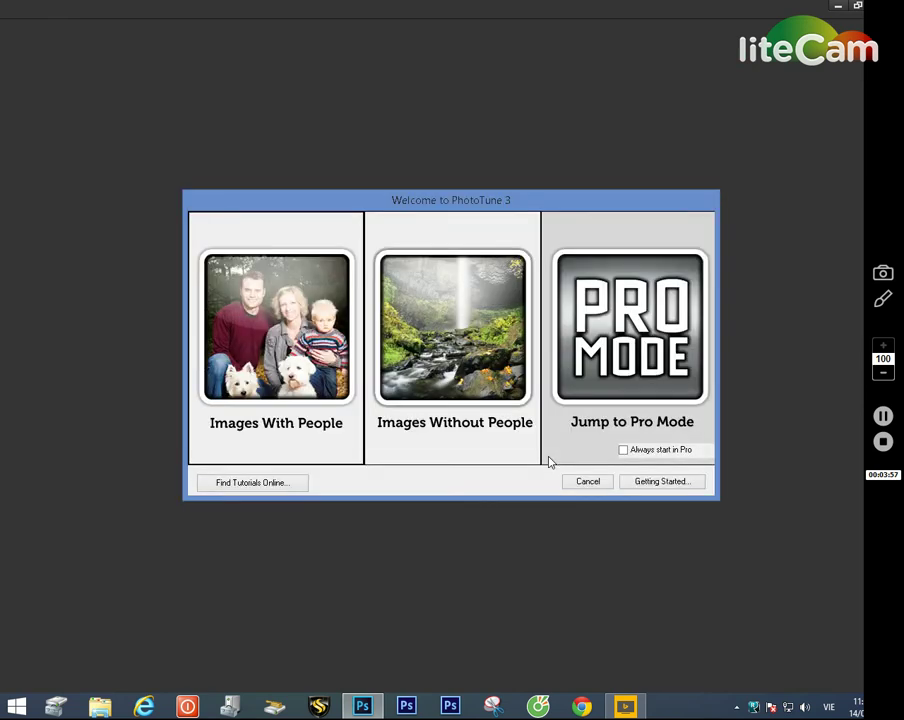
Step: Start the correction for images without people, set the dynamic range a little below the middle, and switch to Pro mode
{"action": "left_click", "coordinate": [422, 328]}
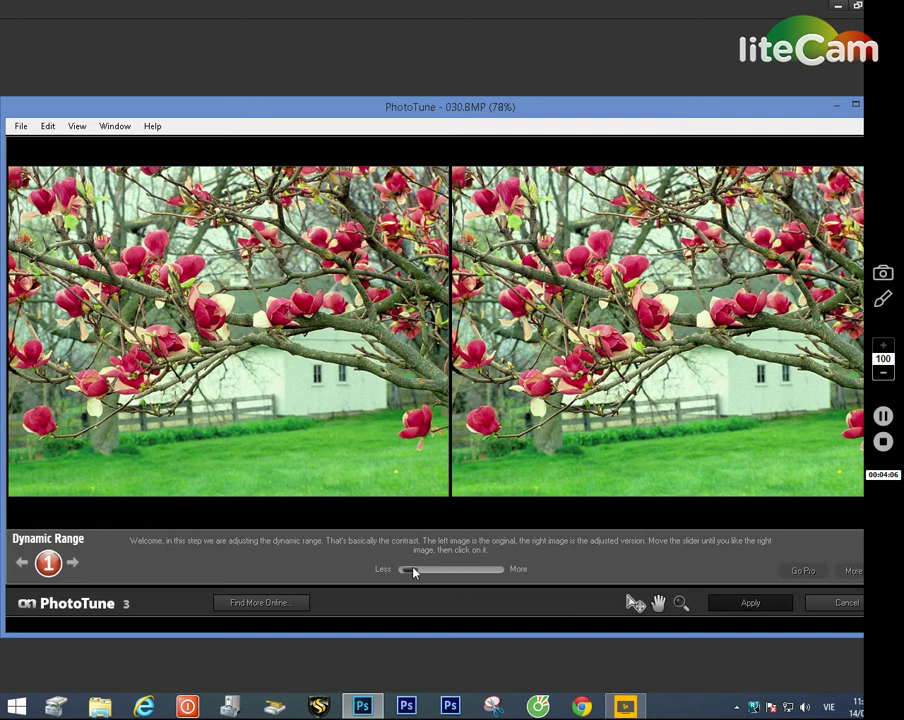
{"action": "left_click_drag", "start_coordinate": [414, 572], "coordinate": [453, 574]}
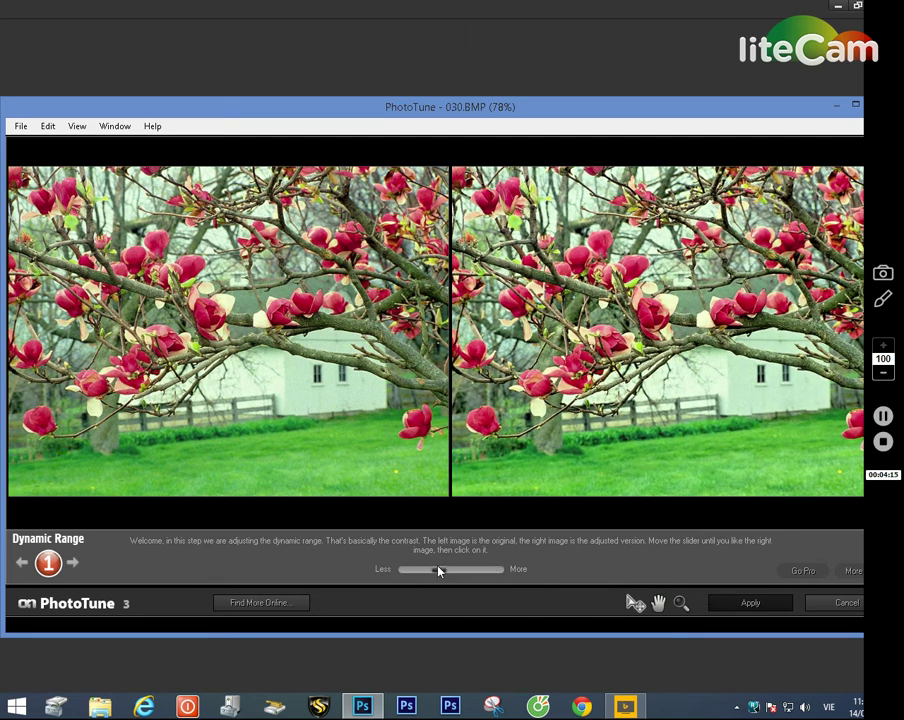
{"action": "left_click", "coordinate": [805, 571]}
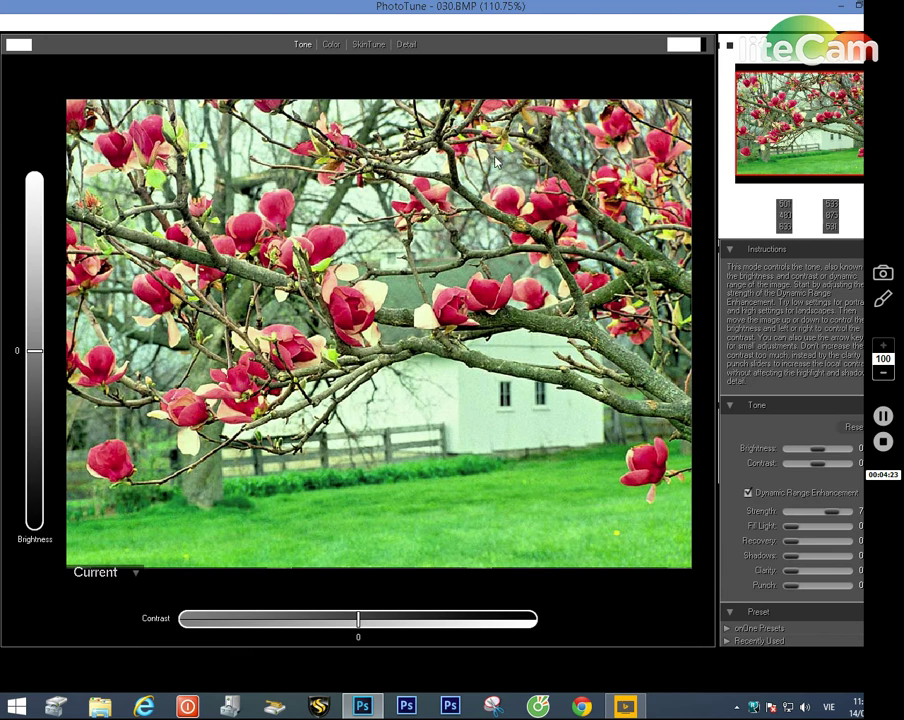
Step: Adjust the magnolia photo's color balance to magenta 12 and blue 30
{"action": "left_click", "coordinate": [331, 44]}
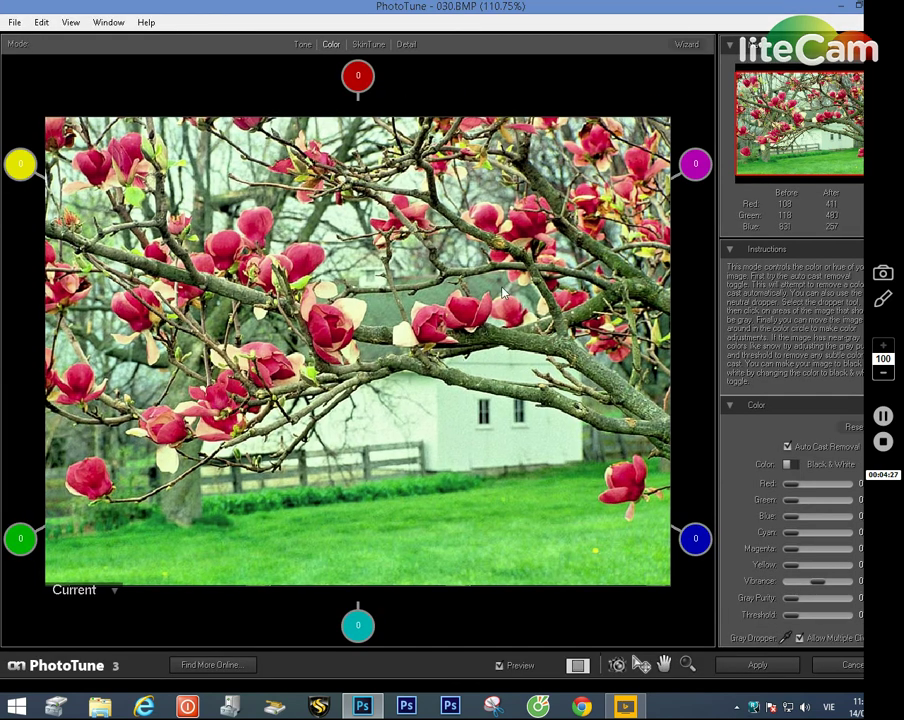
{"action": "mouse_move", "coordinate": [357, 76]}
{"action": "left_mouse_down"}
{"action": "mouse_move", "coordinate": [358, 100]}
{"action": "mouse_move", "coordinate": [363, 26]}
{"action": "mouse_move", "coordinate": [359, 85]}
{"action": "mouse_move", "coordinate": [356, 52]}
{"action": "left_mouse_up"}
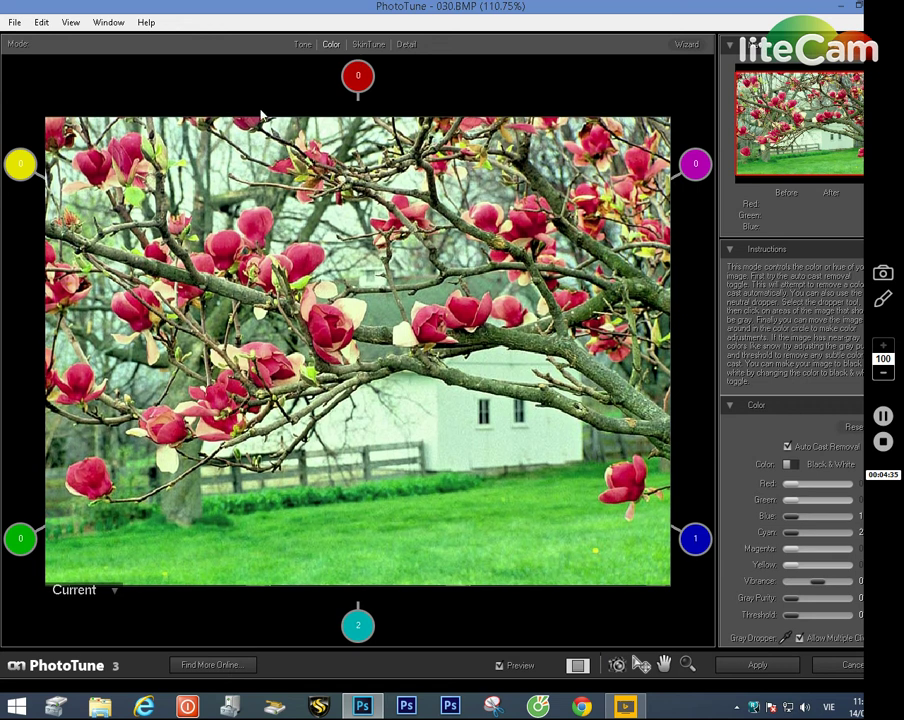
{"action": "left_click_drag", "start_coordinate": [39, 169], "coordinate": [51, 172]}
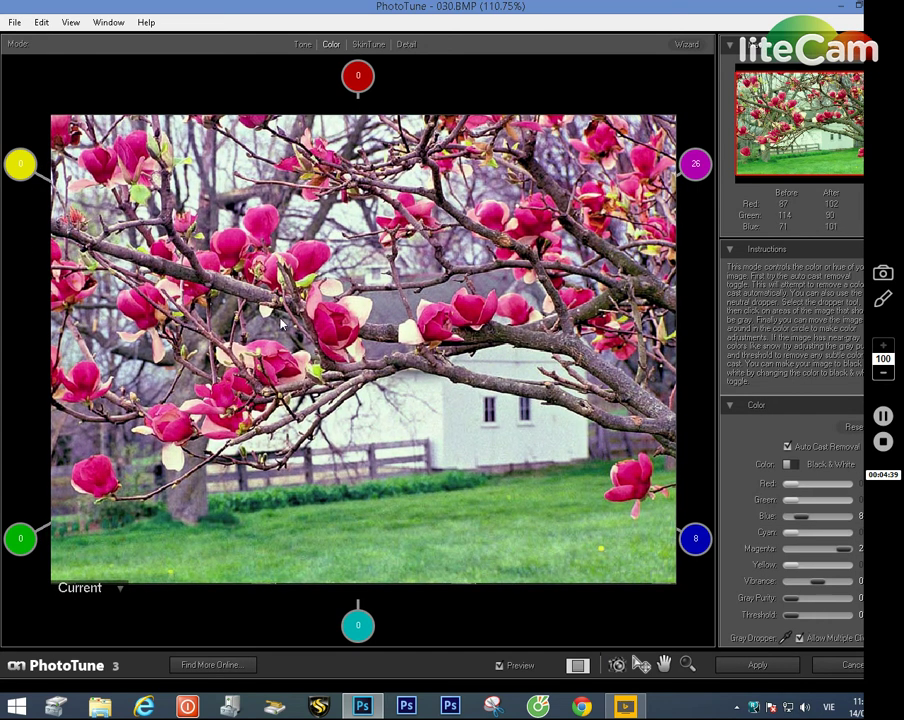
{"action": "left_click_drag", "start_coordinate": [370, 633], "coordinate": [358, 601]}
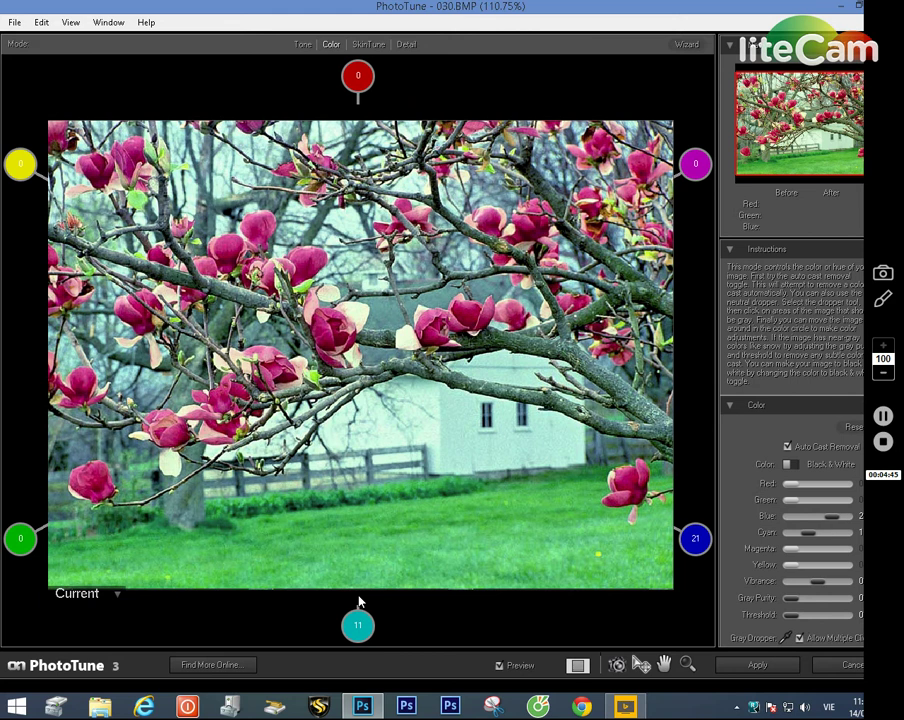
{"action": "mouse_move", "coordinate": [694, 540]}
{"action": "left_mouse_down"}
{"action": "mouse_move", "coordinate": [656, 507]}
{"action": "mouse_move", "coordinate": [694, 535]}
{"action": "mouse_move", "coordinate": [710, 535]}
{"action": "mouse_move", "coordinate": [704, 528]}
{"action": "mouse_move", "coordinate": [710, 545]}
{"action": "left_mouse_up"}
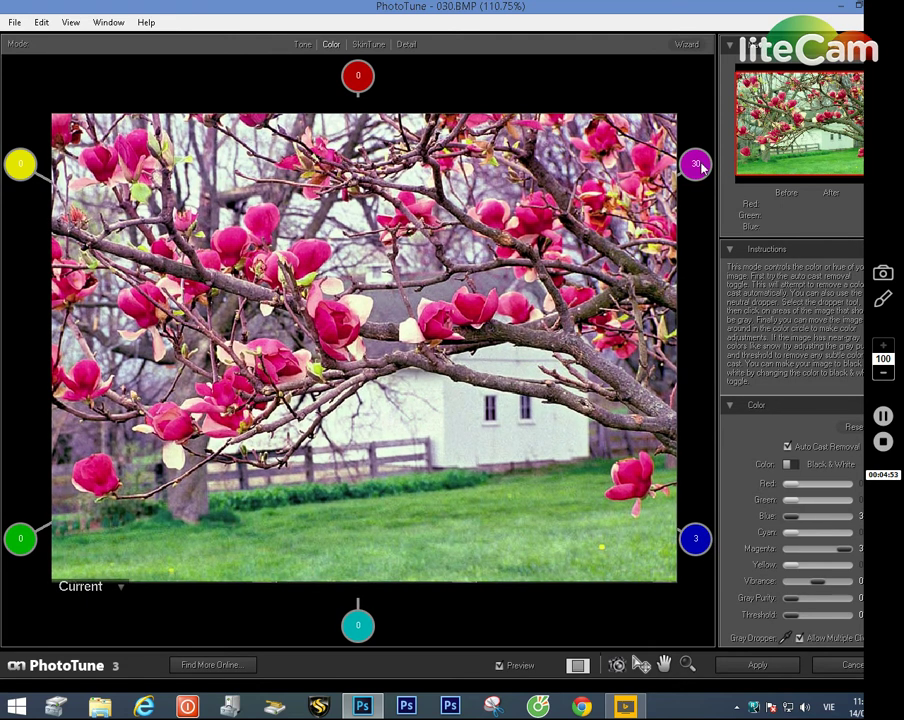
{"action": "mouse_move", "coordinate": [701, 164]}
{"action": "left_mouse_down"}
{"action": "mouse_move", "coordinate": [732, 154]}
{"action": "mouse_move", "coordinate": [690, 164]}
{"action": "mouse_move", "coordinate": [708, 160]}
{"action": "left_mouse_up"}
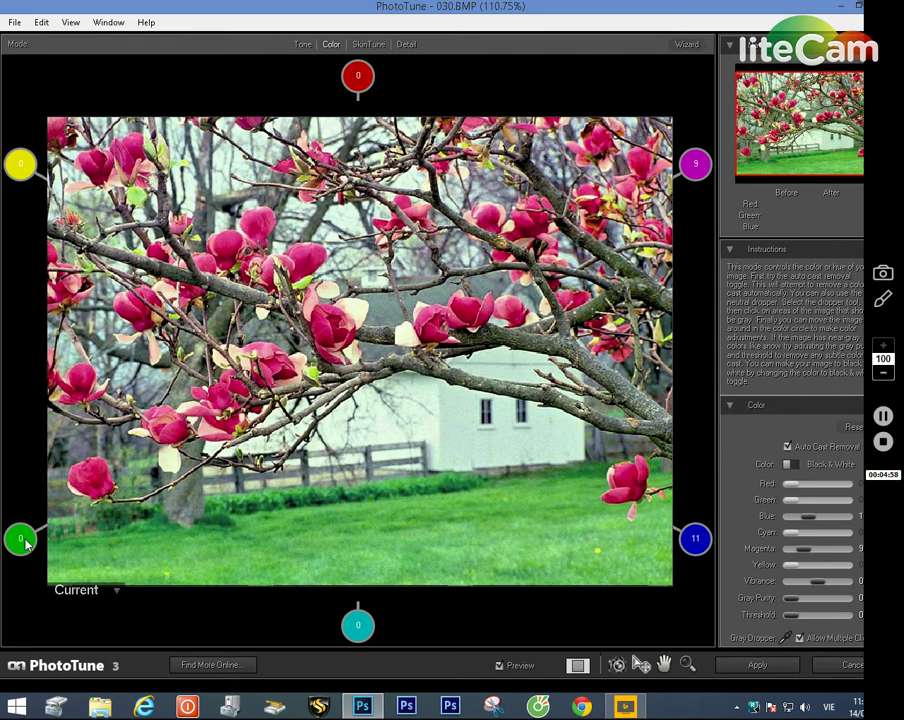
{"action": "left_click_drag", "start_coordinate": [27, 543], "coordinate": [62, 508]}
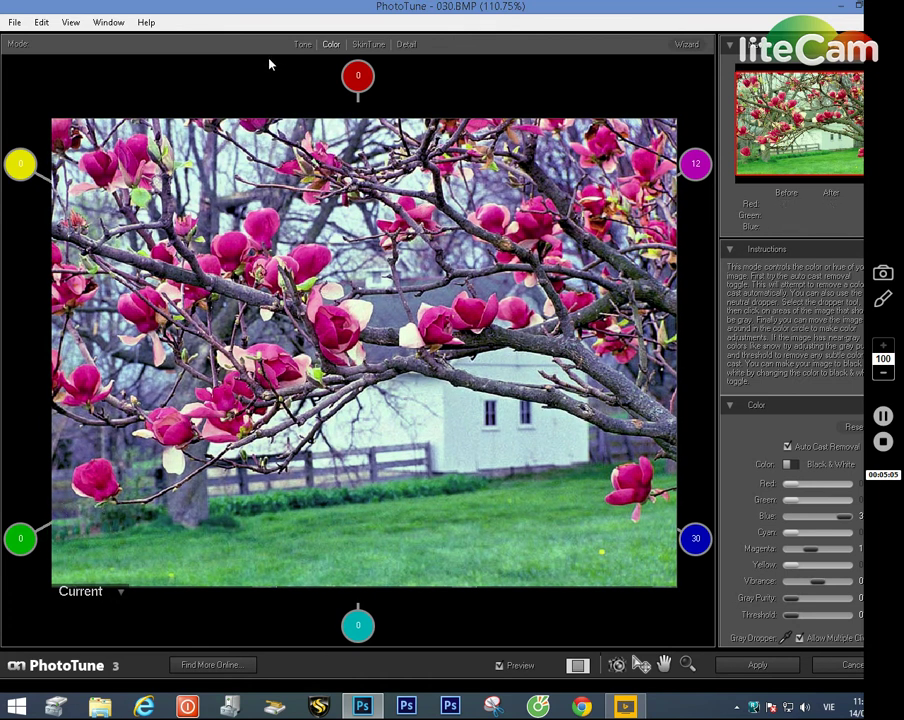
Step: Set the magnolia photo's tone to brightness -7 and contrast 11, and apply the PhotoTune corrections
{"action": "left_click", "coordinate": [301, 45]}
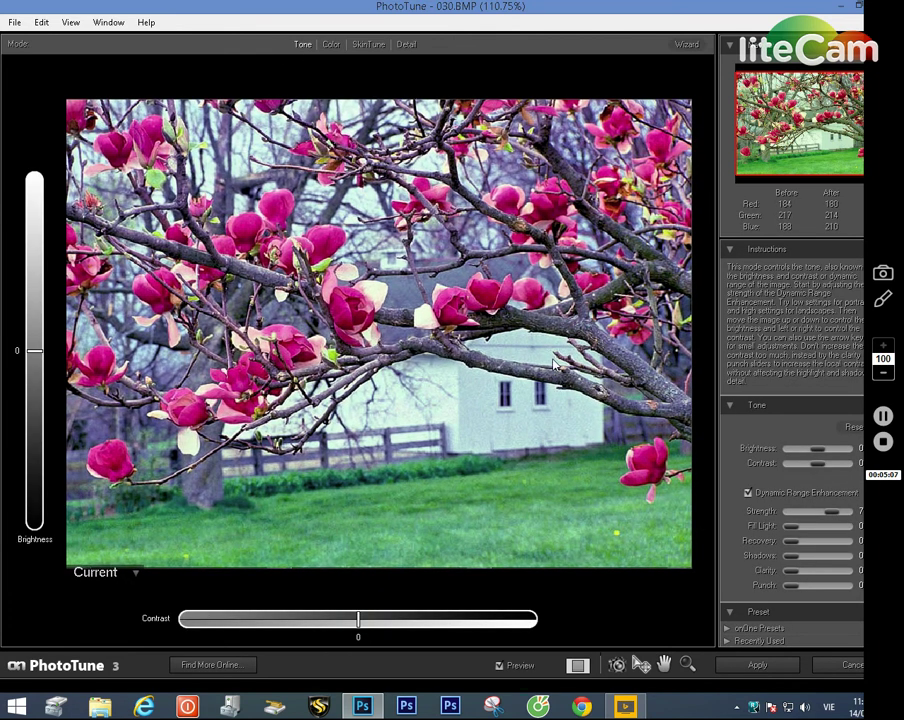
{"action": "left_click_drag", "start_coordinate": [810, 452], "coordinate": [824, 465]}
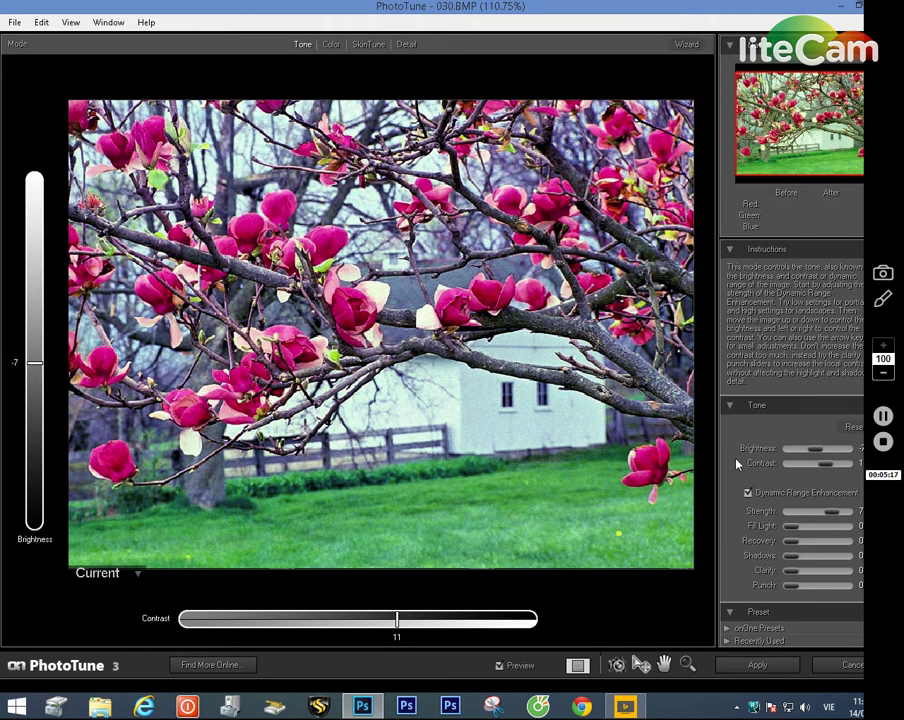
{"action": "left_click", "coordinate": [757, 665]}
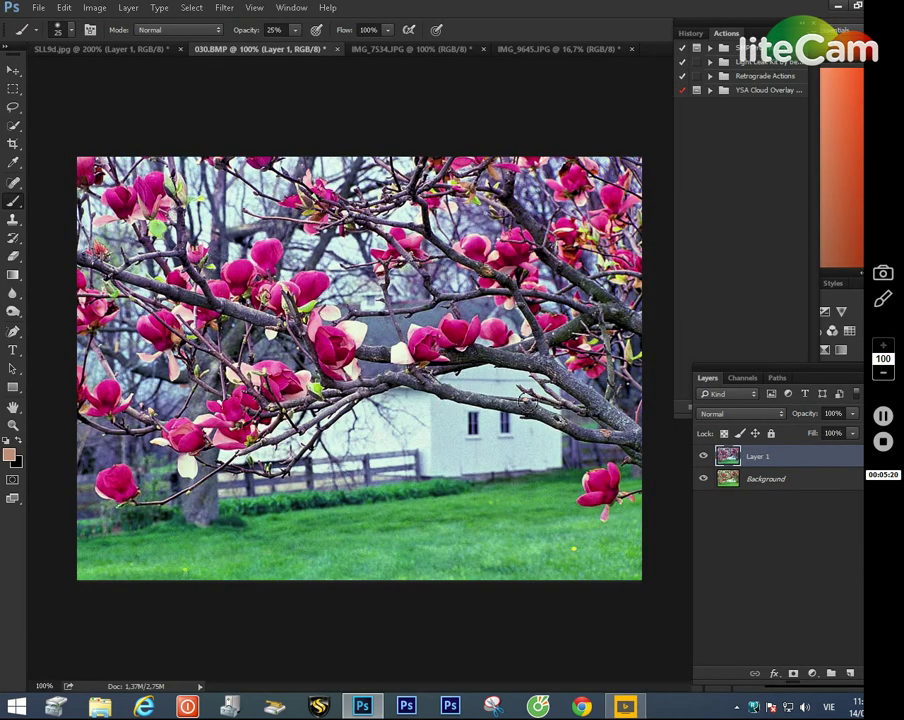
Step: Compare the magnolia photo before and after correction by toggling Layer 1's visibility several times
{"action": "left_click", "coordinate": [703, 457]}
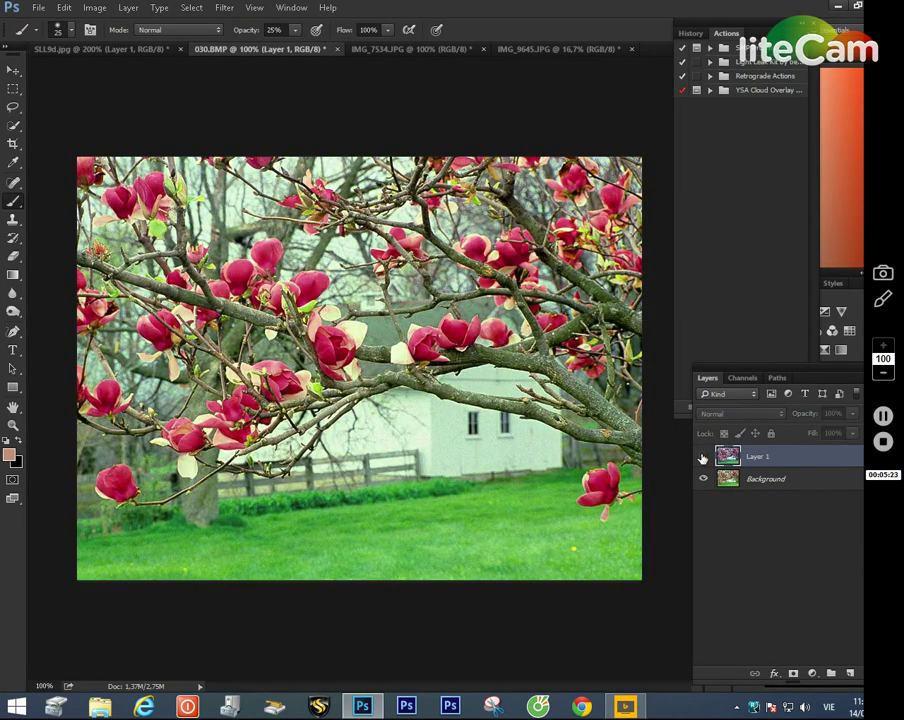
{"action": "left_click", "coordinate": [703, 457]}
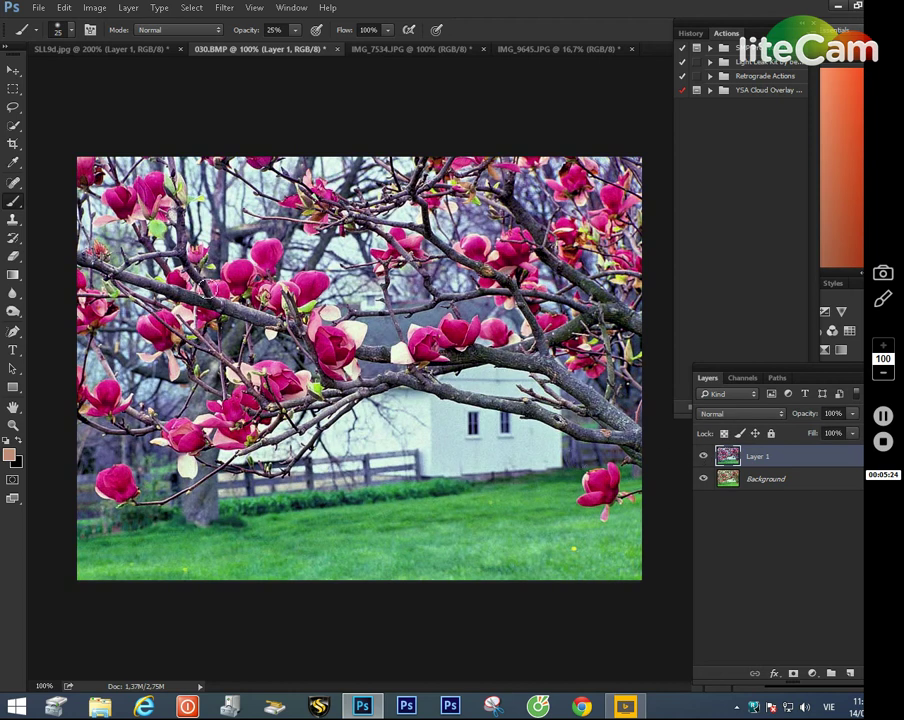
{"action": "left_click", "coordinate": [702, 457]}
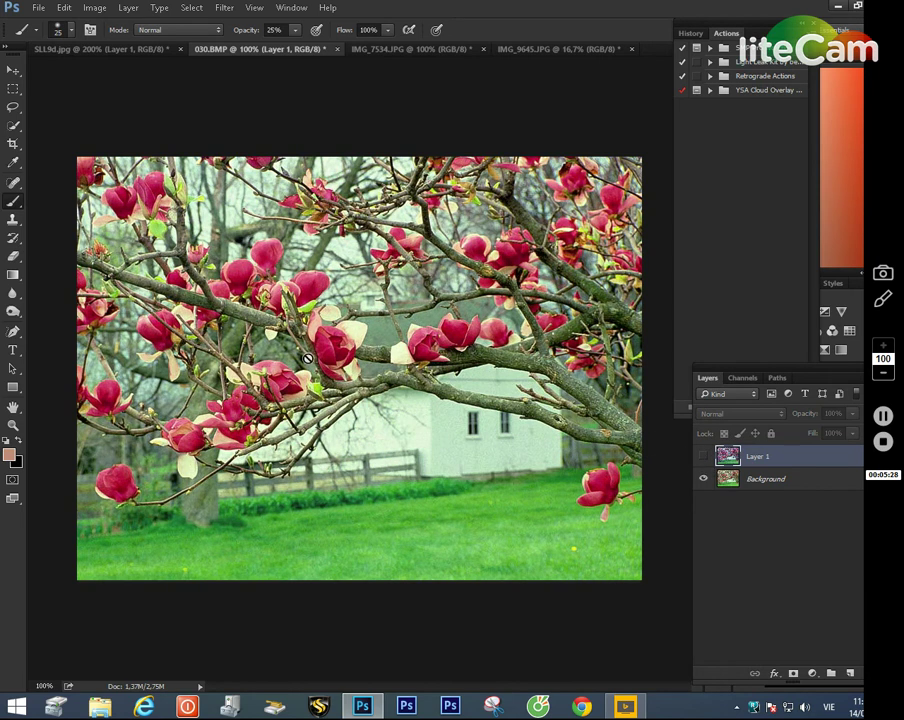
{"action": "left_click", "coordinate": [704, 457]}
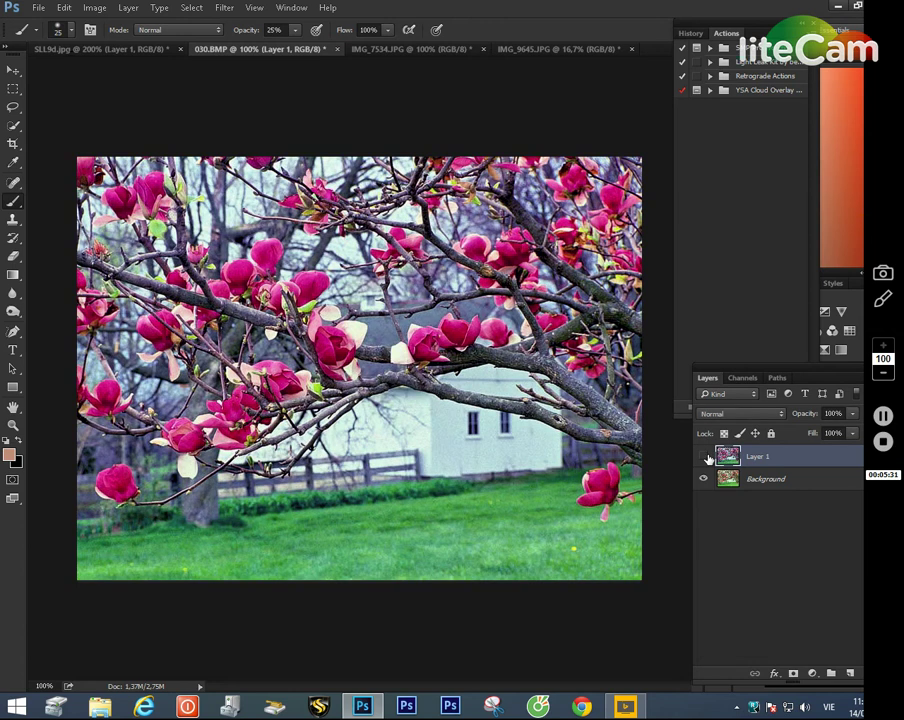
{"action": "left_click", "coordinate": [704, 457]}
{"action": "left_click", "coordinate": [704, 457]}
Step: Duplicate the Background layer of IMG_7534.JPG and launch PhotoTune 3 on the copy
{"action": "left_click", "coordinate": [398, 52]}
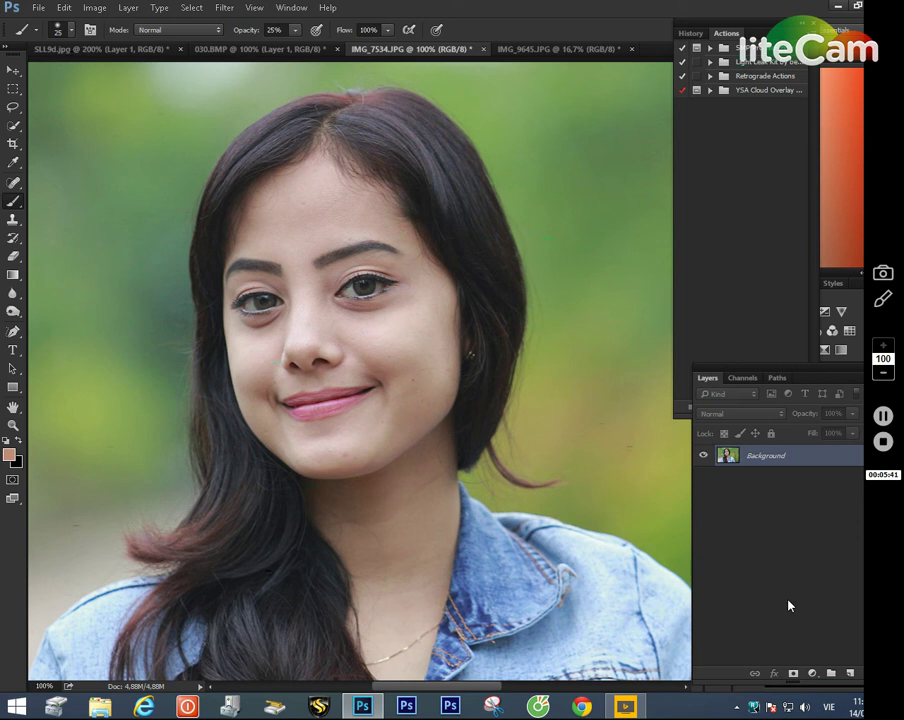
{"action": "key", "text": "ctrl+j"}
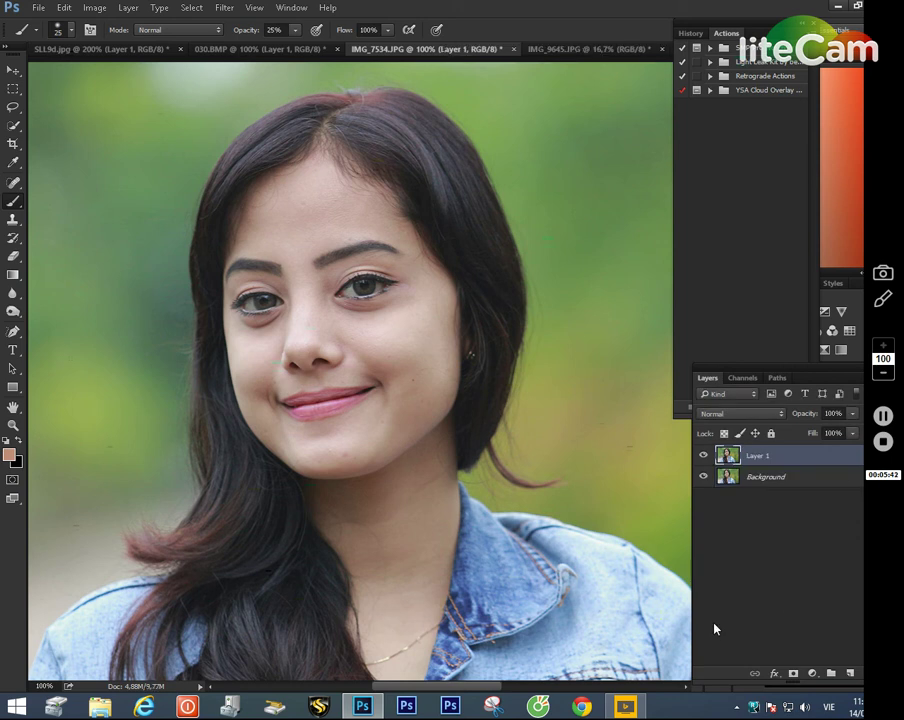
{"action": "left_click", "coordinate": [40, 8]}
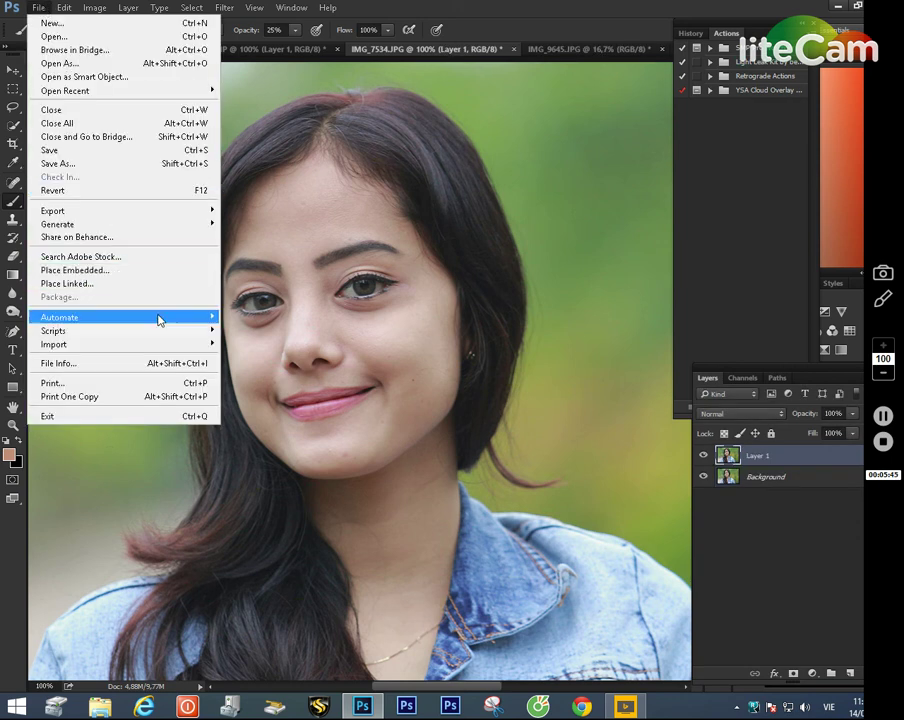
{"action": "mouse_move", "coordinate": [168, 320]}
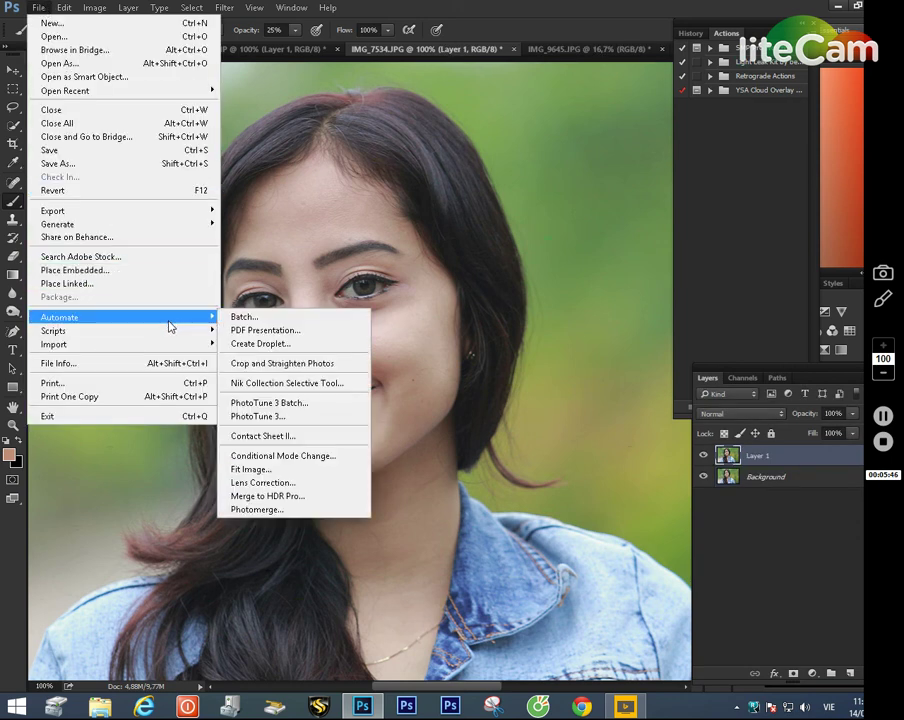
{"action": "left_click", "coordinate": [276, 416]}
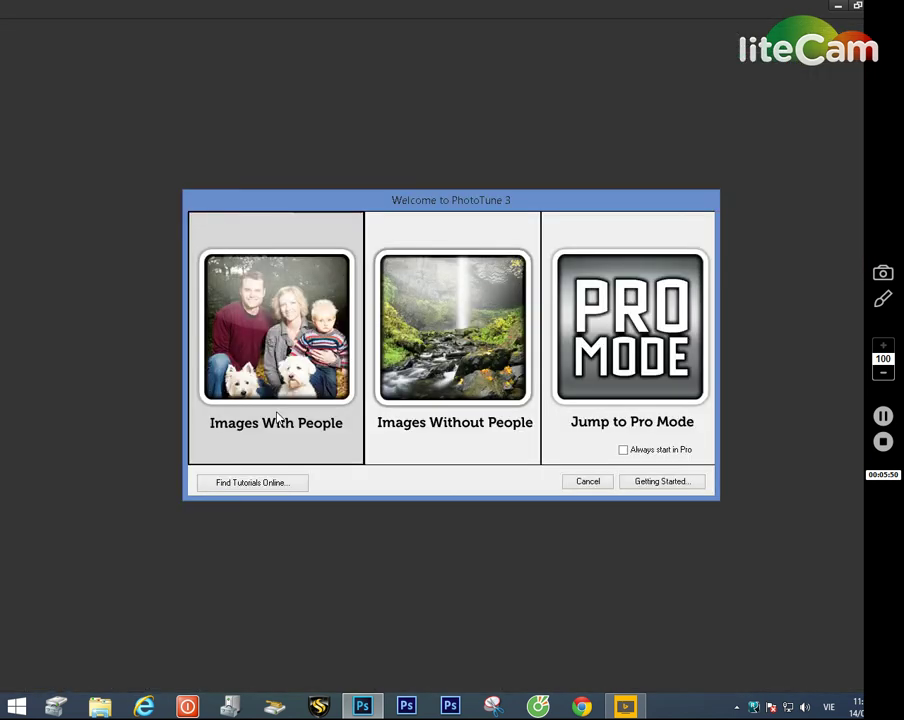
Step: Start the correction for images with people, set the dynamic range a little below the middle, and switch to Pro mode
{"action": "left_click", "coordinate": [262, 305]}
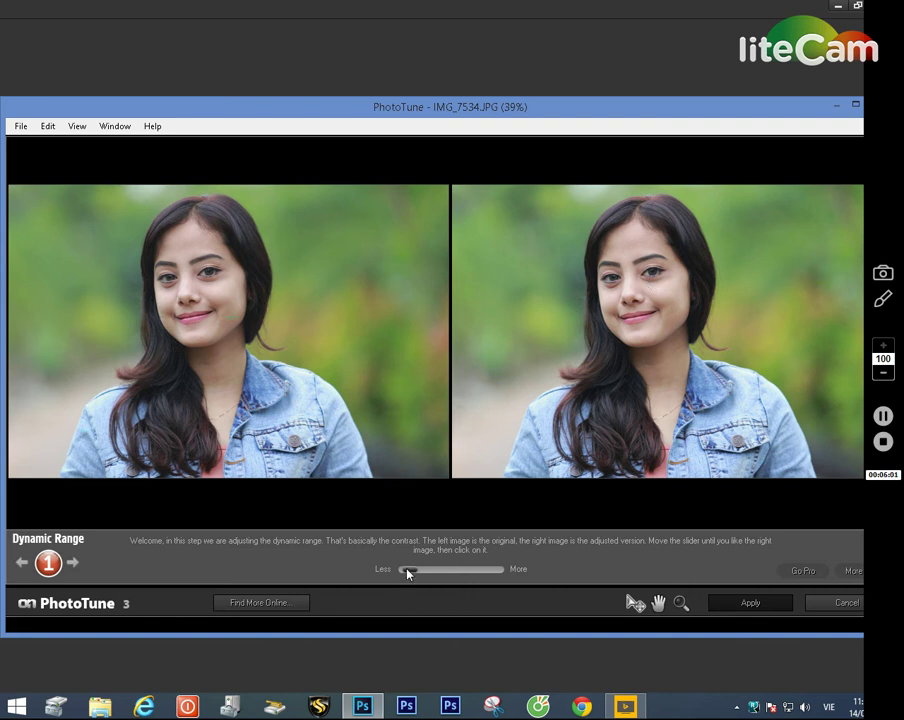
{"action": "mouse_move", "coordinate": [407, 571]}
{"action": "left_mouse_down"}
{"action": "mouse_move", "coordinate": [603, 571]}
{"action": "mouse_move", "coordinate": [420, 571]}
{"action": "left_mouse_up"}
{"action": "left_click_drag", "start_coordinate": [521, 577], "coordinate": [438, 590]}
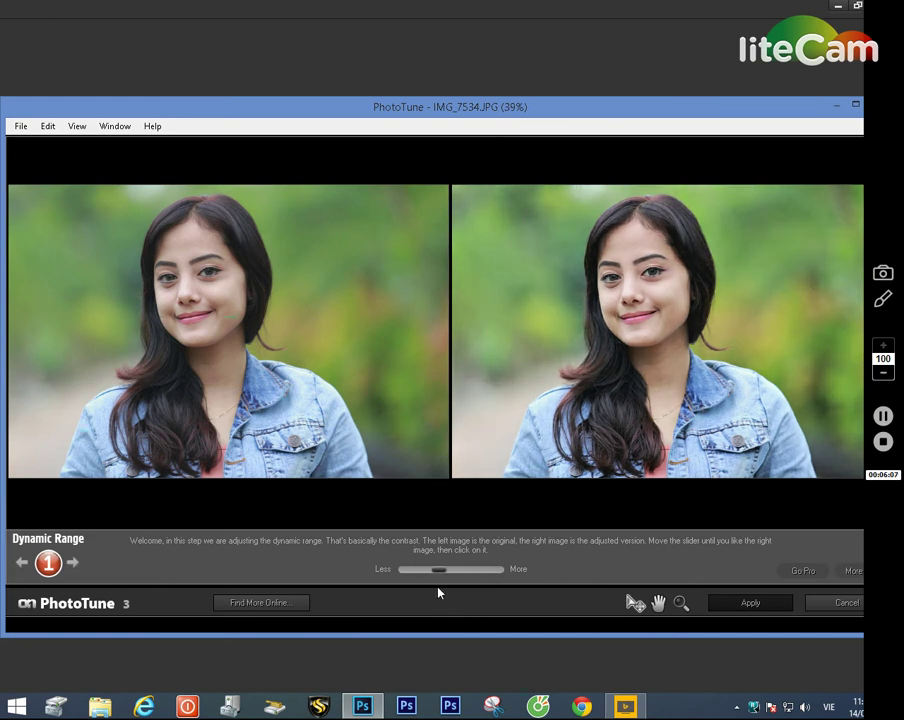
{"action": "left_click", "coordinate": [800, 572]}
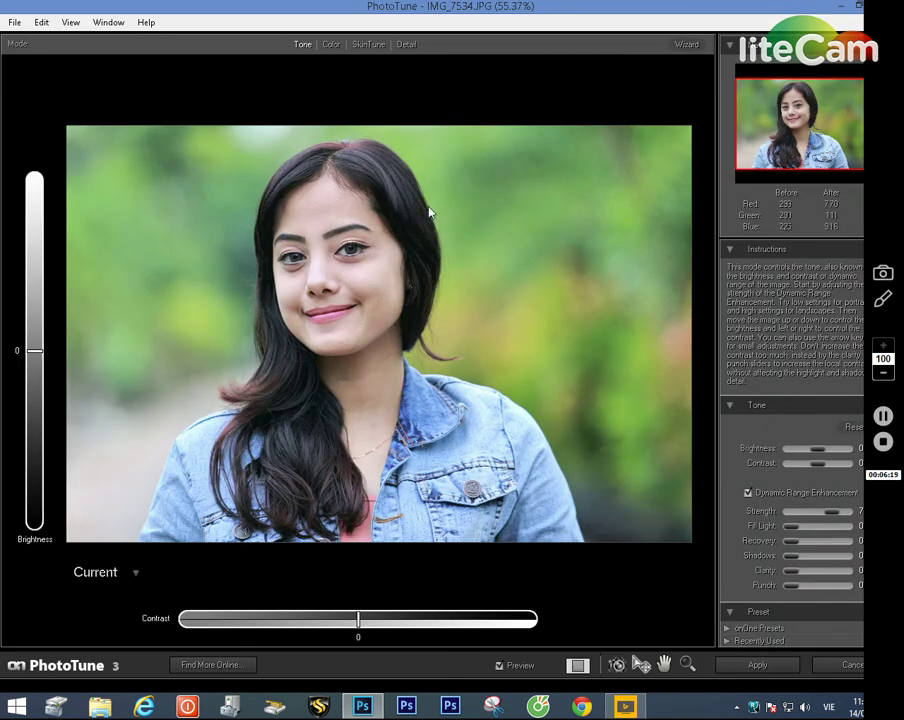
Step: Switch the portrait to SkinTune mode and cycle the preview layouts to a single view of the current image
{"action": "left_click", "coordinate": [378, 45]}
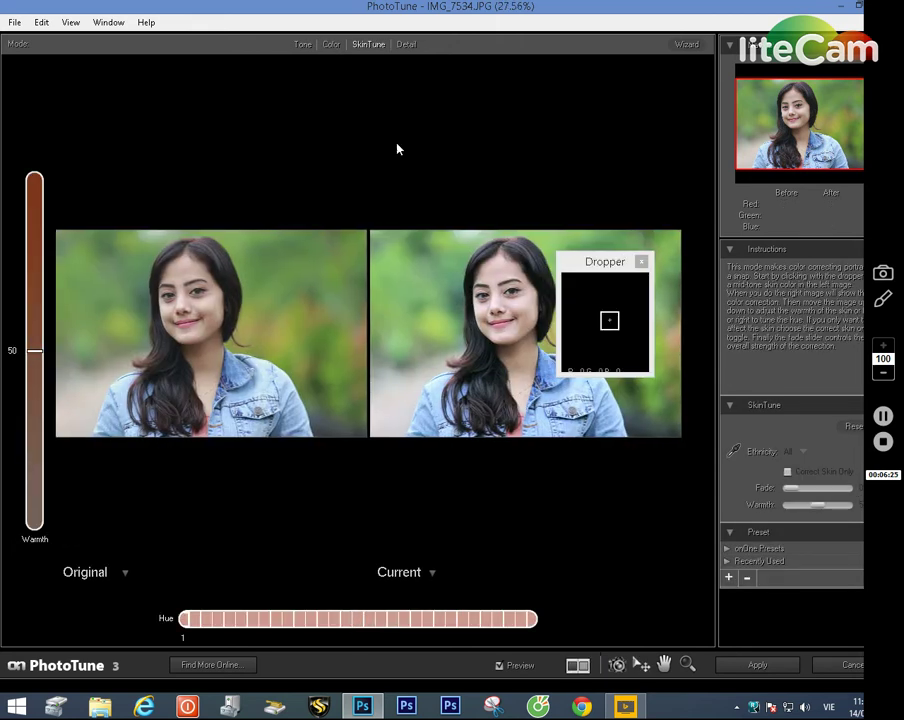
{"action": "left_click", "coordinate": [578, 666]}
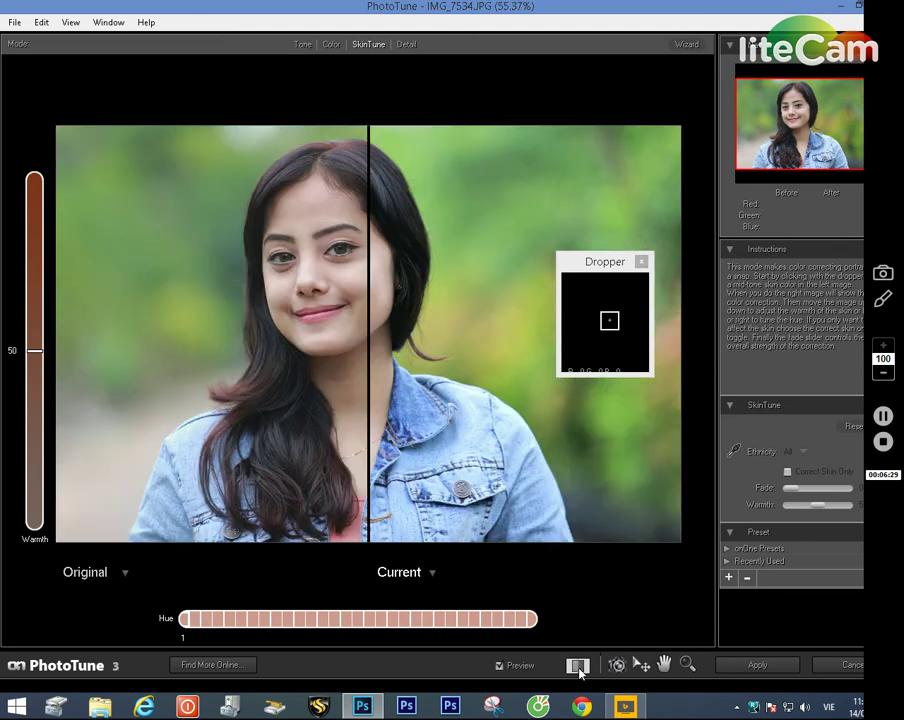
{"action": "left_click", "coordinate": [578, 666]}
{"action": "left_click", "coordinate": [578, 666]}
{"action": "left_click", "coordinate": [578, 666]}
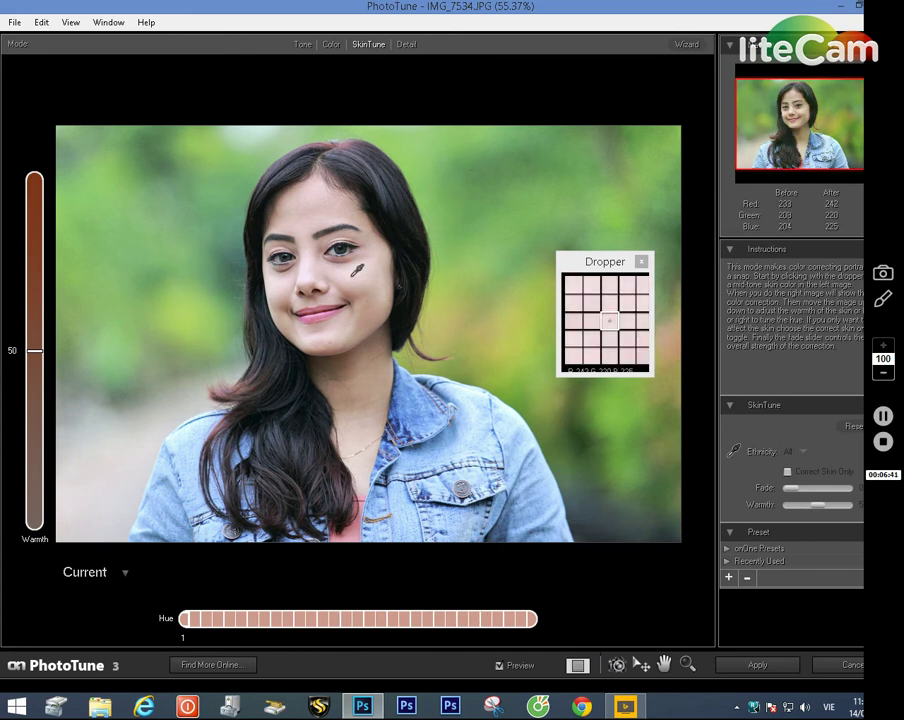
Step: Sample skin colors on the cheeks and chin with the SkinTune dropper, and shift the skin hue to 24
{"action": "left_click", "coordinate": [350, 274]}
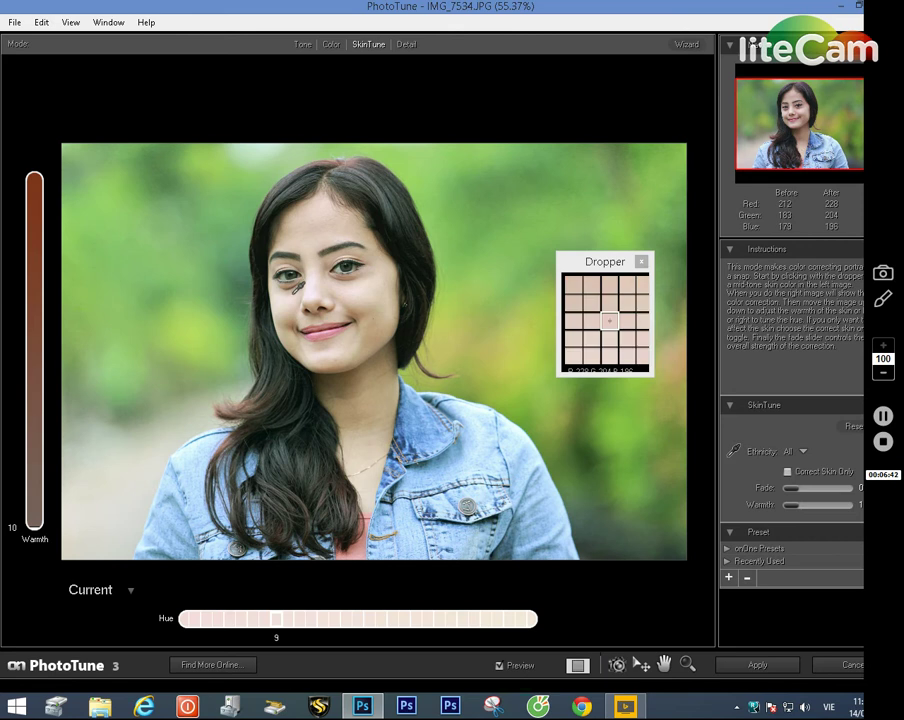
{"action": "left_click", "coordinate": [362, 305]}
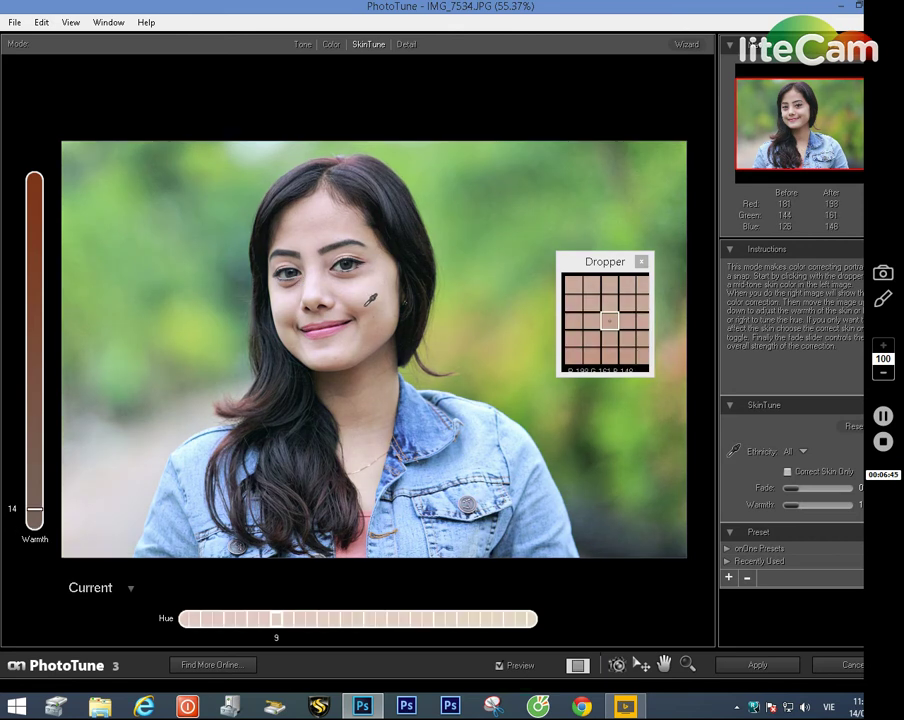
{"action": "left_click", "coordinate": [335, 341]}
{"action": "left_click", "coordinate": [363, 343]}
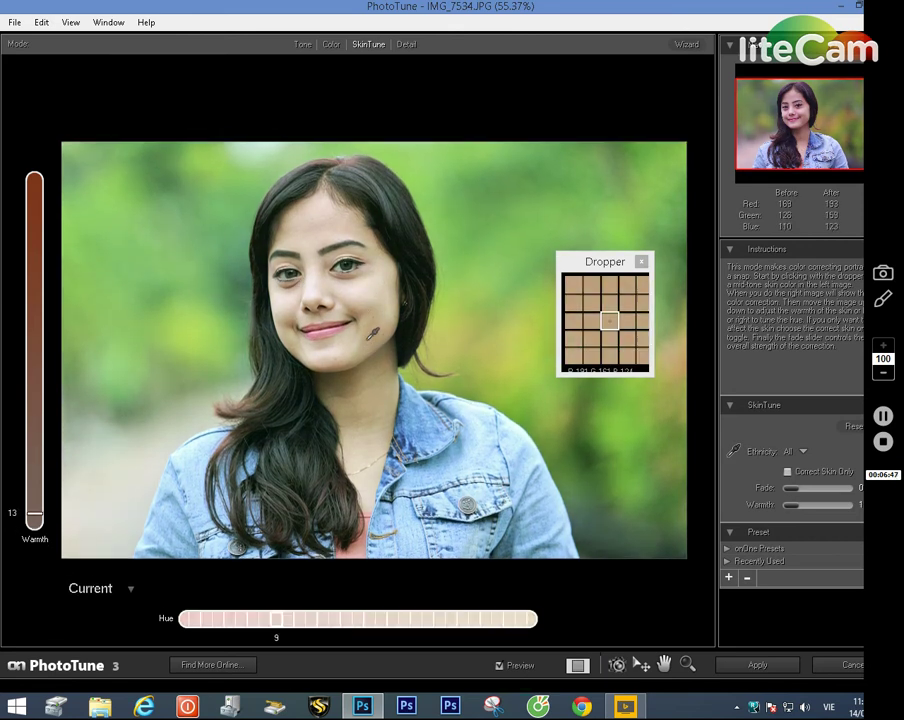
{"action": "left_click", "coordinate": [362, 291]}
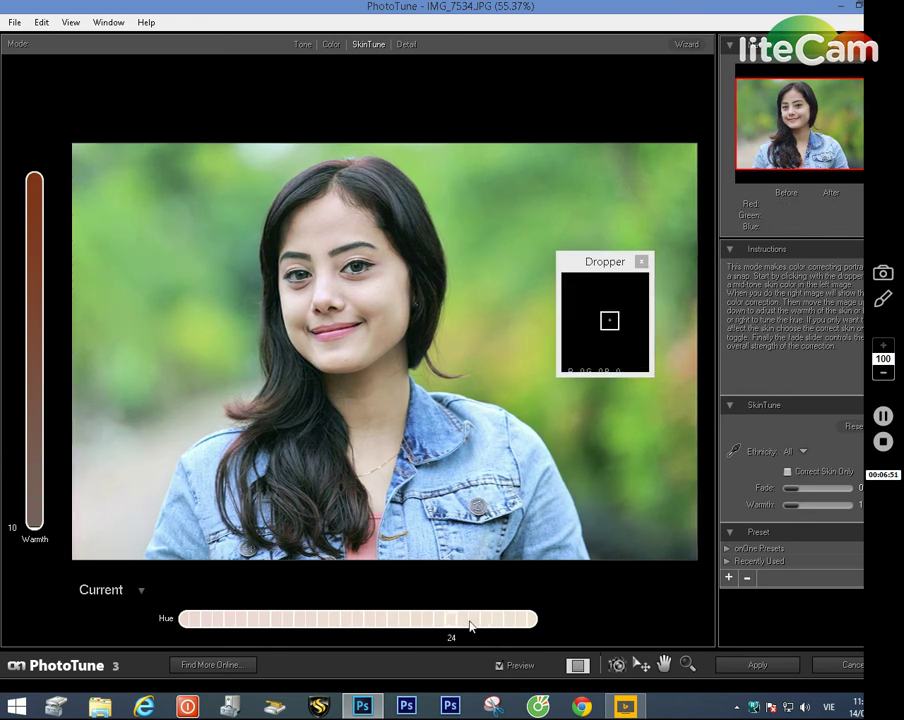
Step: Resample the woman's skin color at several points, including the forehead, finishing on the cheek beside the nose
{"action": "left_click", "coordinate": [327, 440]}
{"action": "left_click", "coordinate": [357, 291]}
{"action": "left_click", "coordinate": [293, 300]}
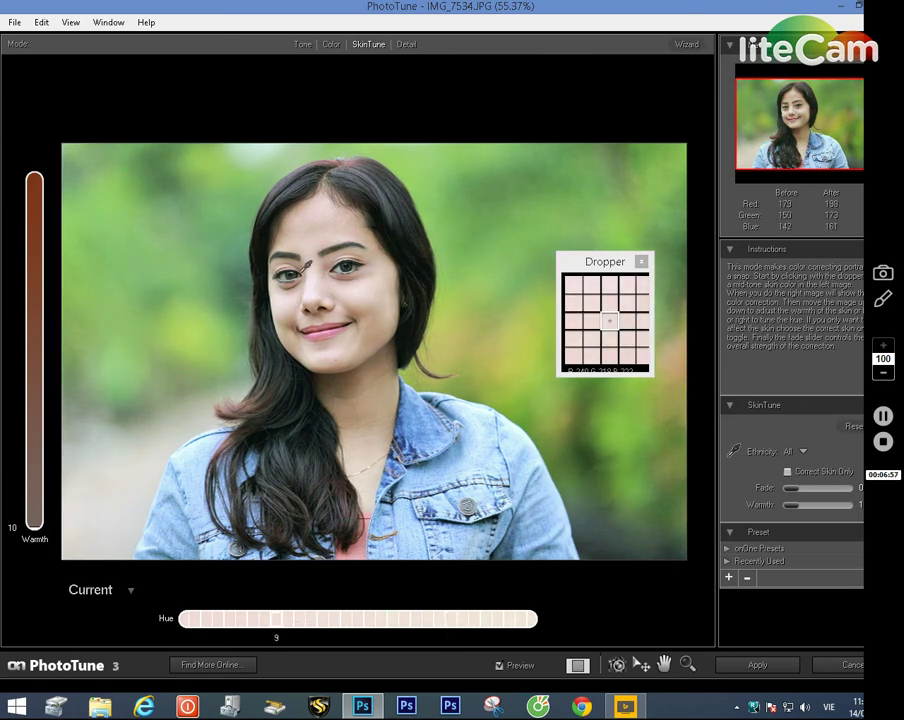
{"action": "left_click", "coordinate": [302, 213]}
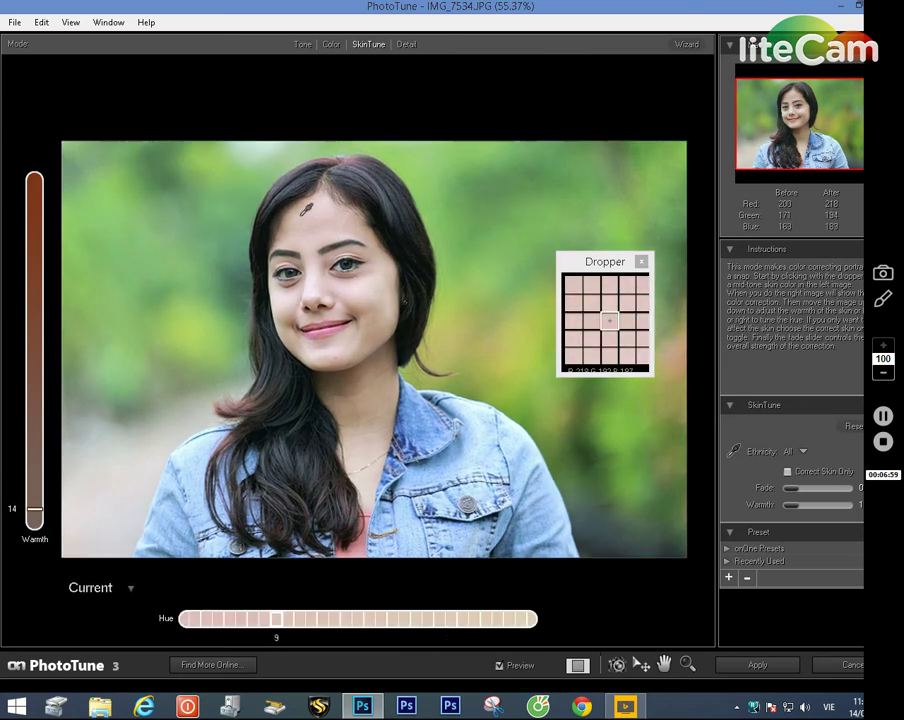
{"action": "left_click", "coordinate": [332, 299]}
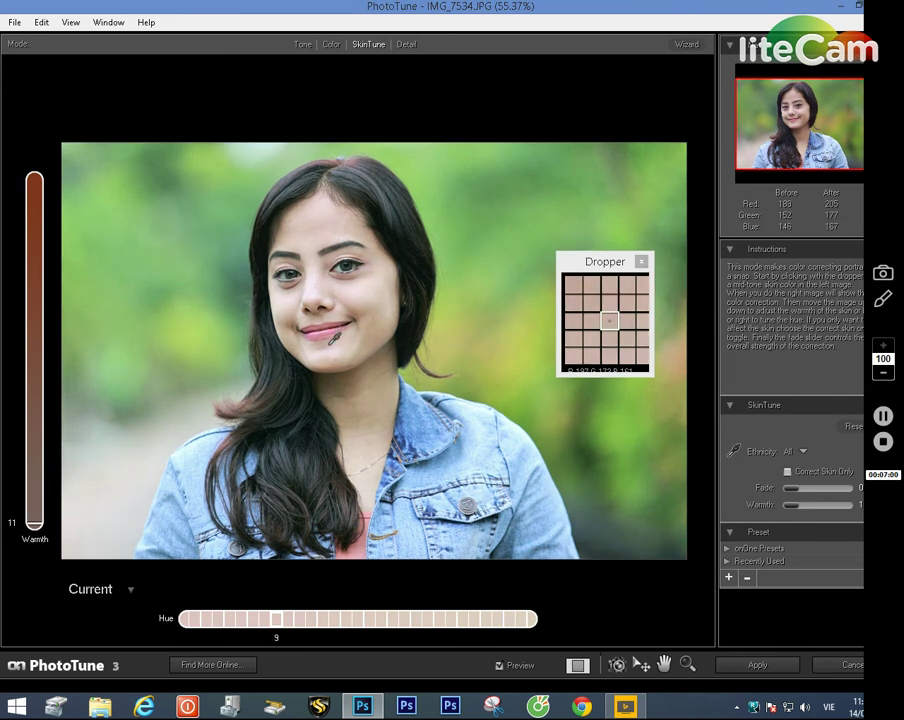
Step: Resample the woman's skin color on the chin, the cheek and the bridge of the nose between the eyes
{"action": "left_click", "coordinate": [332, 341]}
{"action": "left_click", "coordinate": [368, 293]}
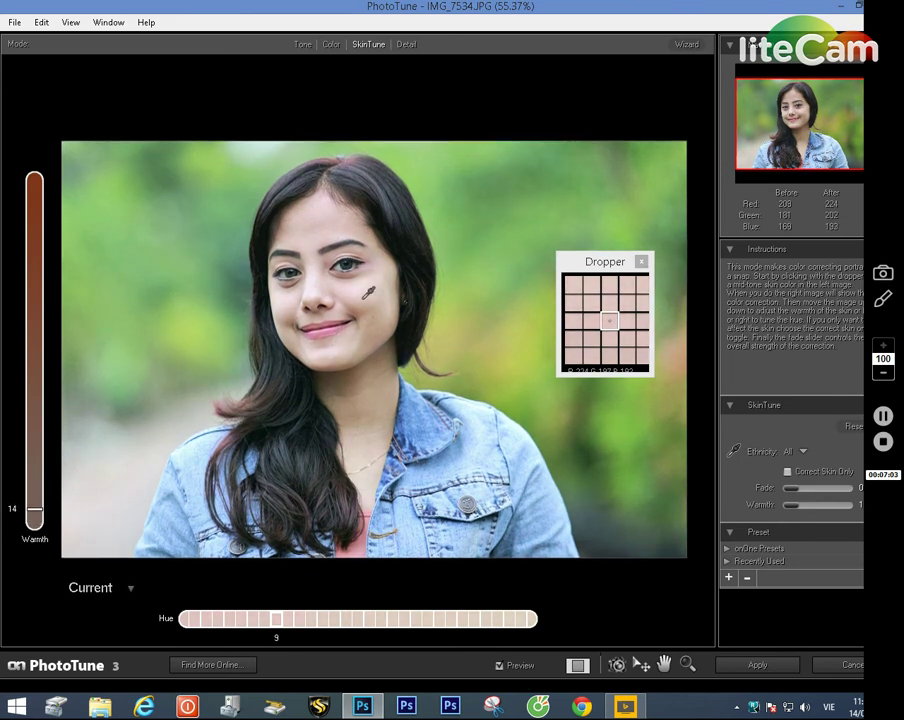
{"action": "left_click", "coordinate": [322, 262]}
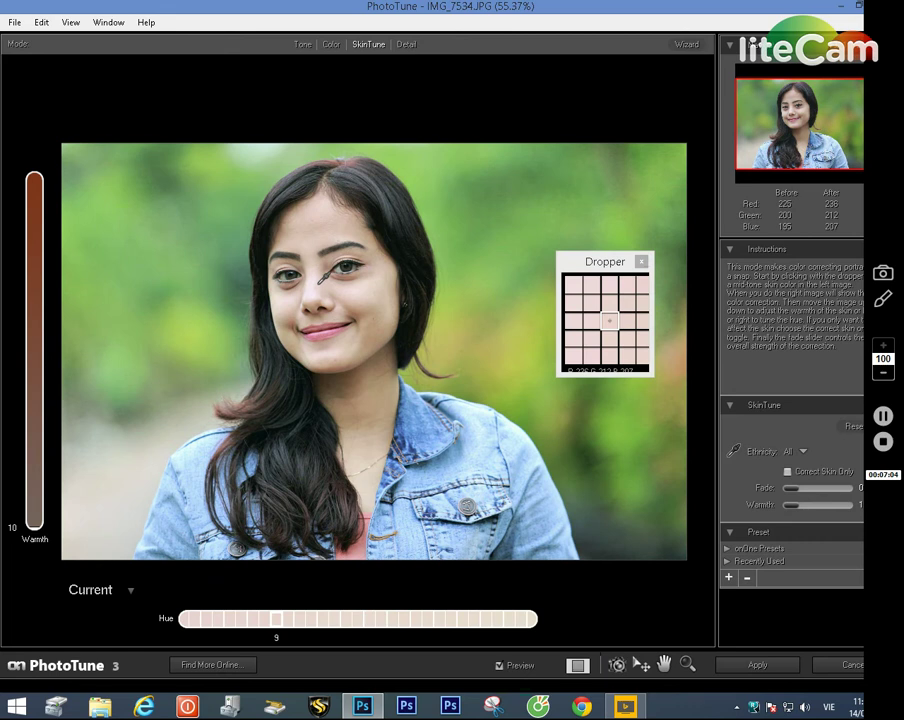
{"action": "left_click", "coordinate": [318, 256]}
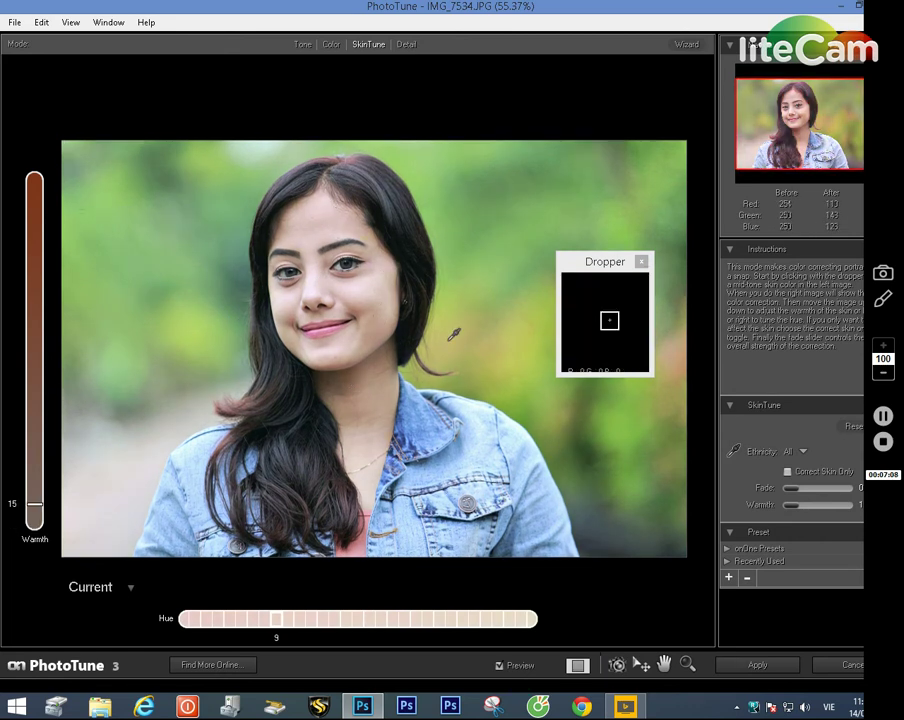
Step: Set the portrait's brightness to 17 in Tone mode, fine-tune the contrast slightly, and apply the correction
{"action": "left_click", "coordinate": [303, 44]}
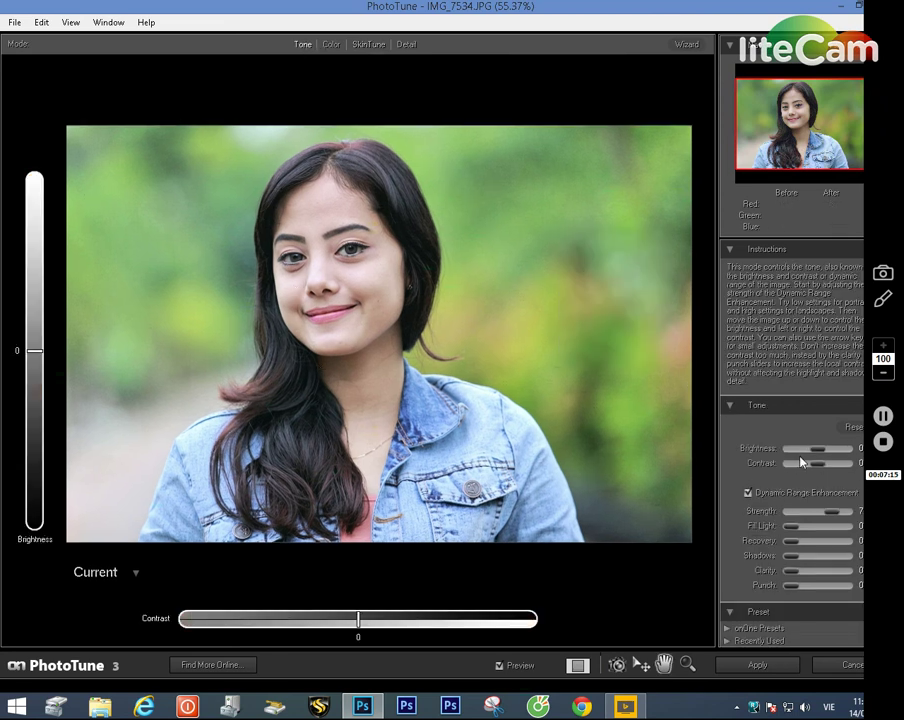
{"action": "left_click_drag", "start_coordinate": [818, 455], "coordinate": [823, 451]}
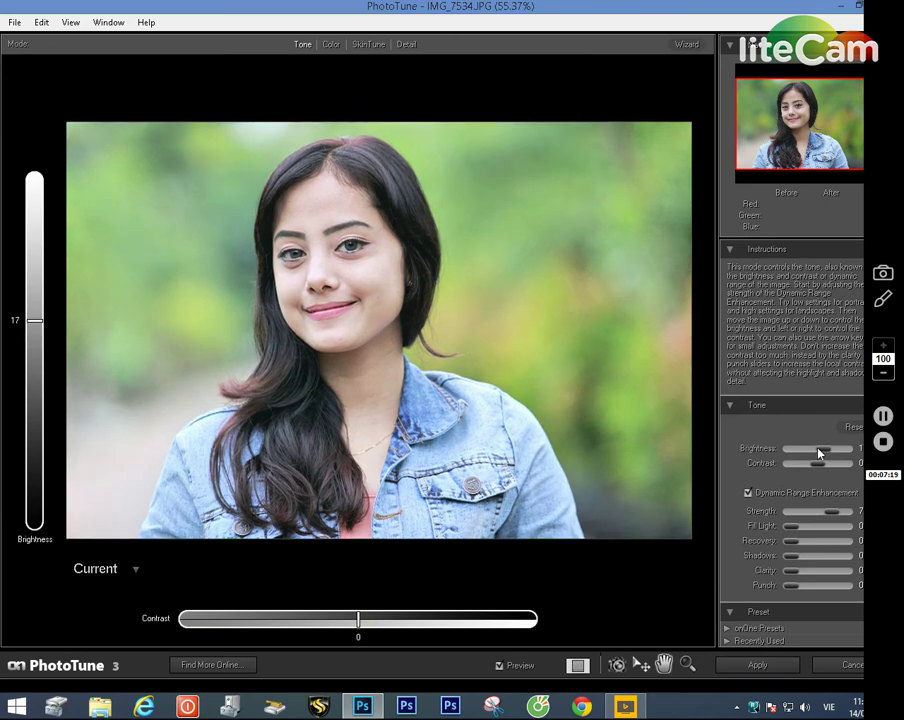
{"action": "left_click_drag", "start_coordinate": [819, 467], "coordinate": [816, 467]}
{"action": "left_click", "coordinate": [758, 665]}
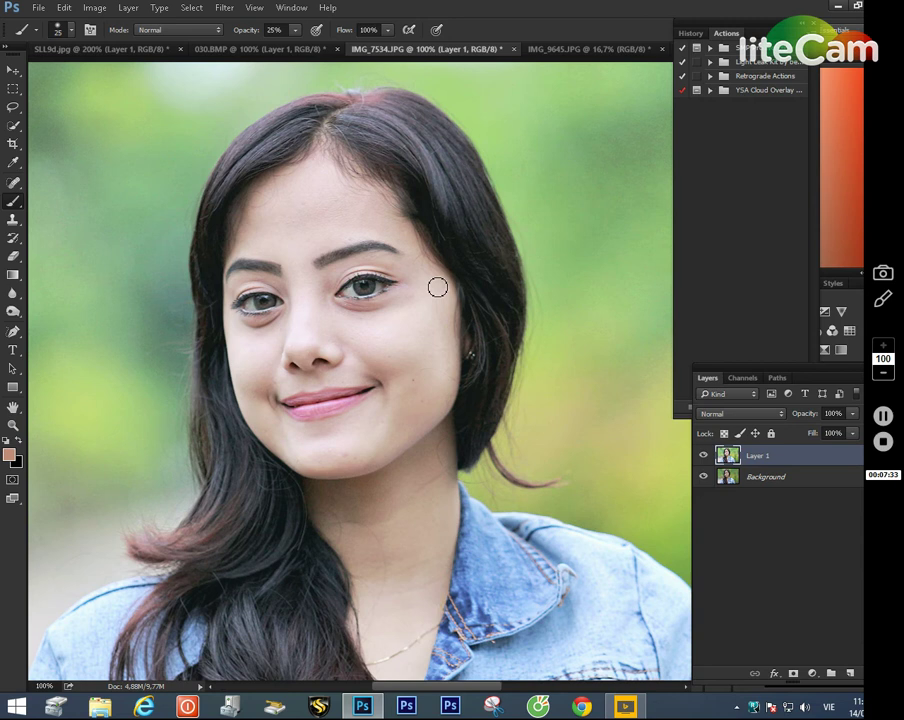
Step: Compare the corrected portrait with the original at 100% by repeatedly hiding and showing Layer 1
{"action": "left_click", "coordinate": [704, 456]}
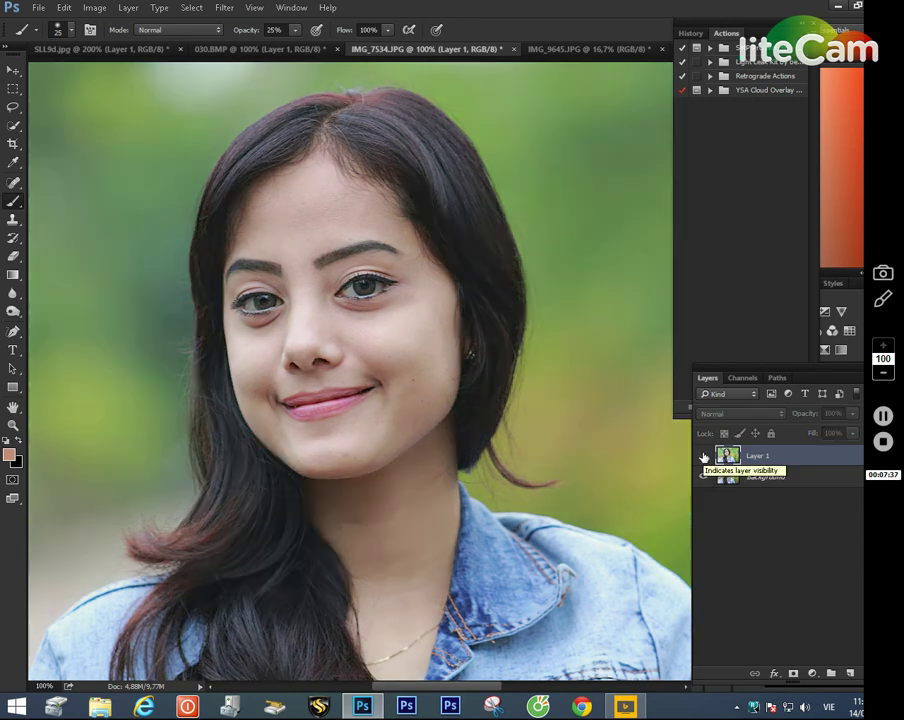
{"action": "left_click", "coordinate": [704, 456]}
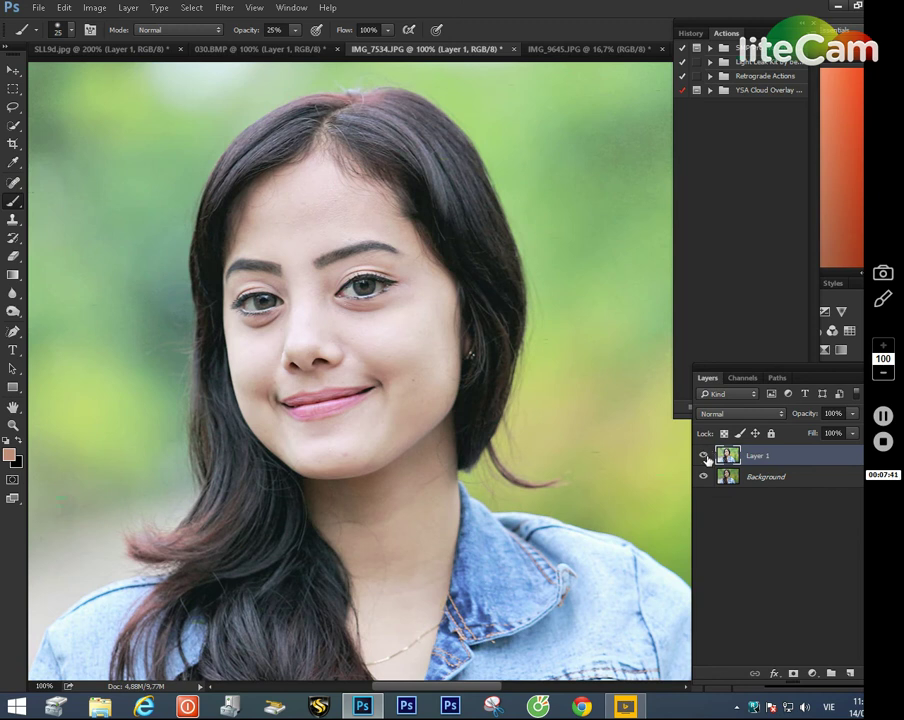
{"action": "left_click", "coordinate": [705, 456]}
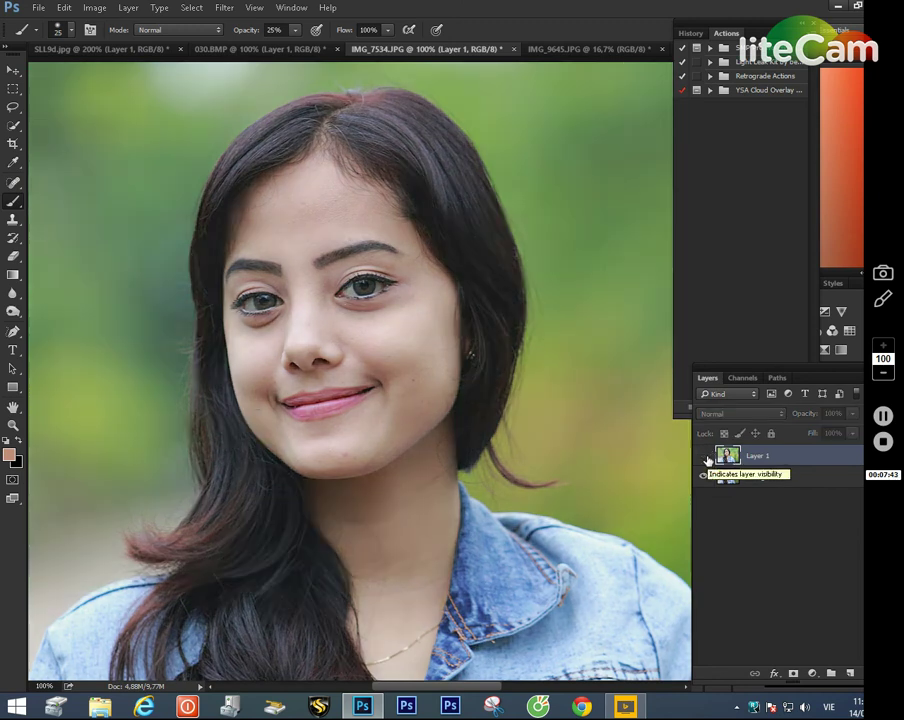
{"action": "left_click", "coordinate": [705, 456]}
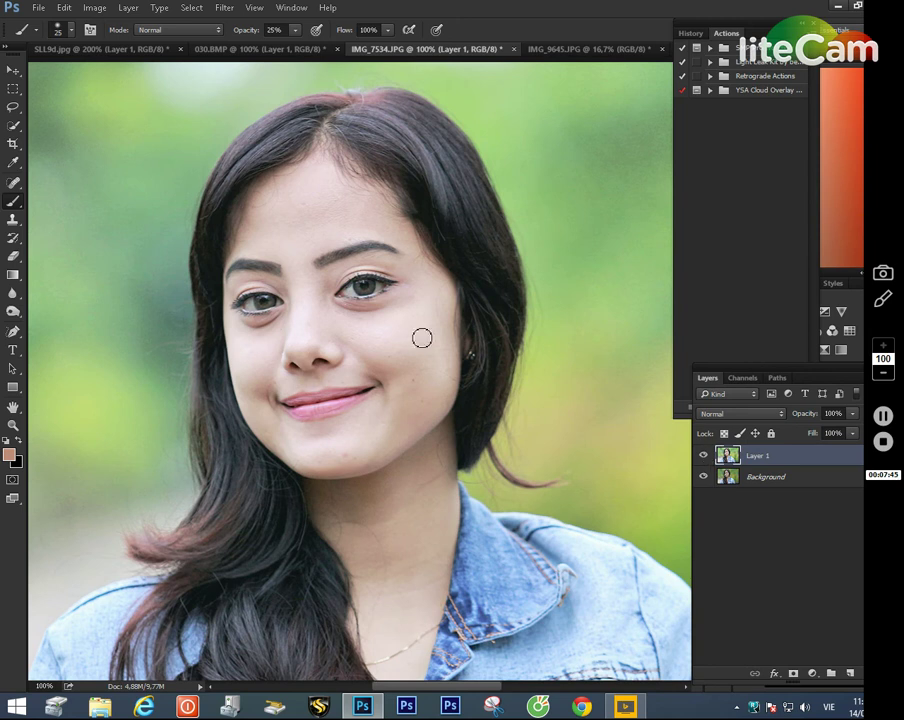
{"action": "left_click", "coordinate": [703, 457]}
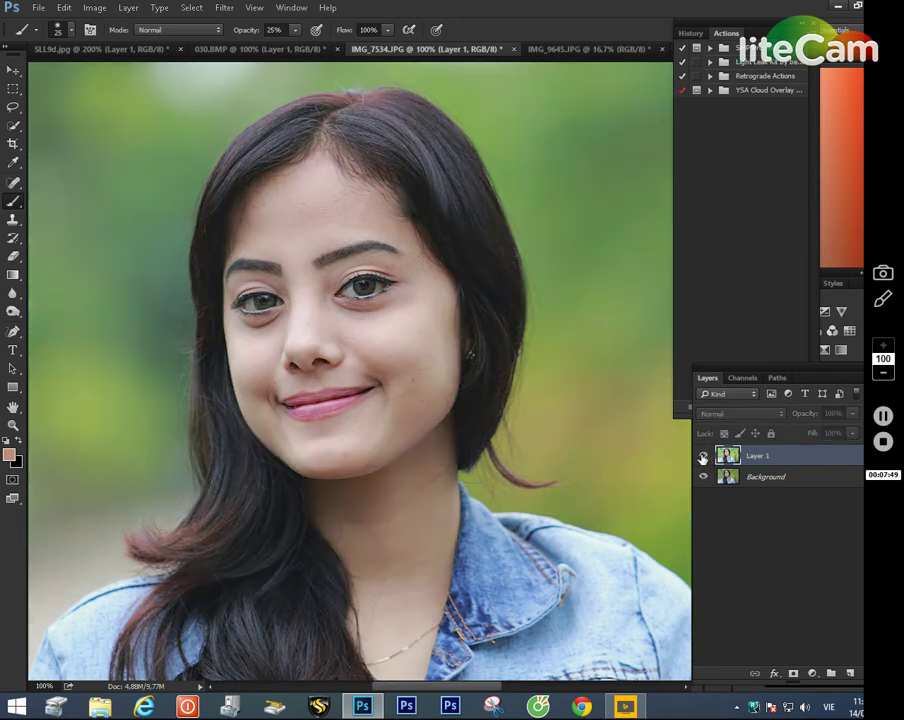
{"action": "left_click", "coordinate": [703, 457]}
{"action": "left_click", "coordinate": [703, 457]}
{"action": "left_click", "coordinate": [703, 457]}
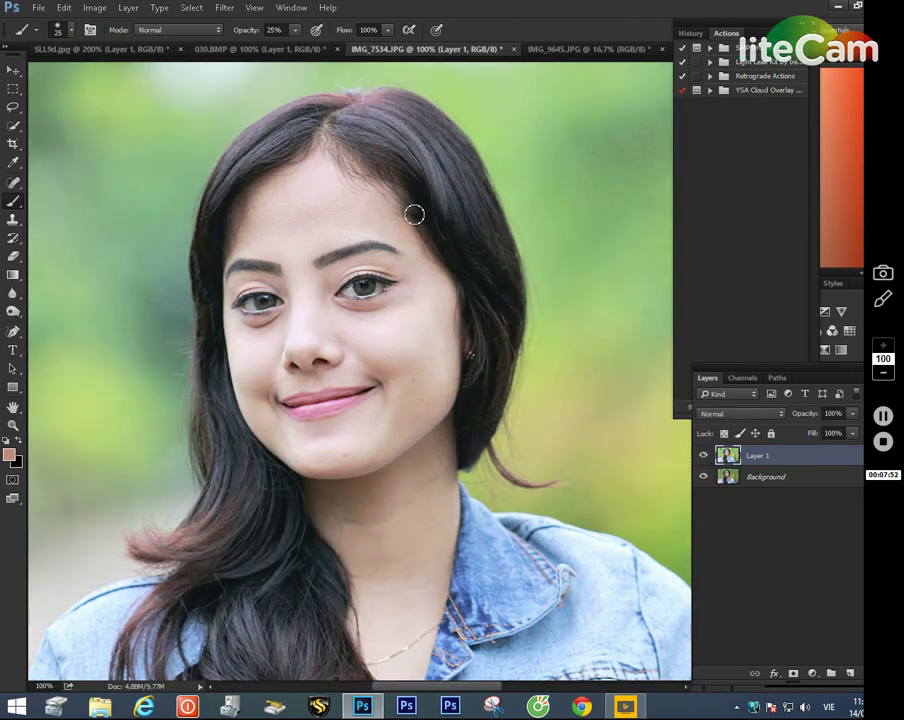
Step: View the whole portrait at 50% and compare it with the original by toggling the visibility of Layer 1
{"action": "scroll", "coordinate": [372, 306], "scroll_direction": "down", "scroll_amount": 5}
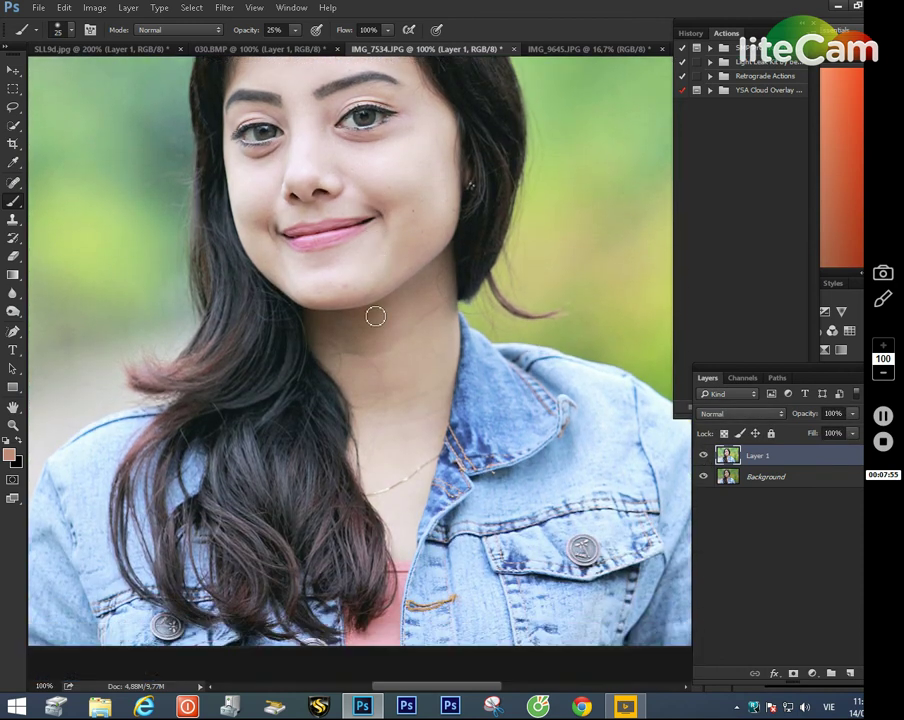
{"action": "key", "text": "ctrl+minus"}
{"action": "key", "text": "ctrl+minus"}
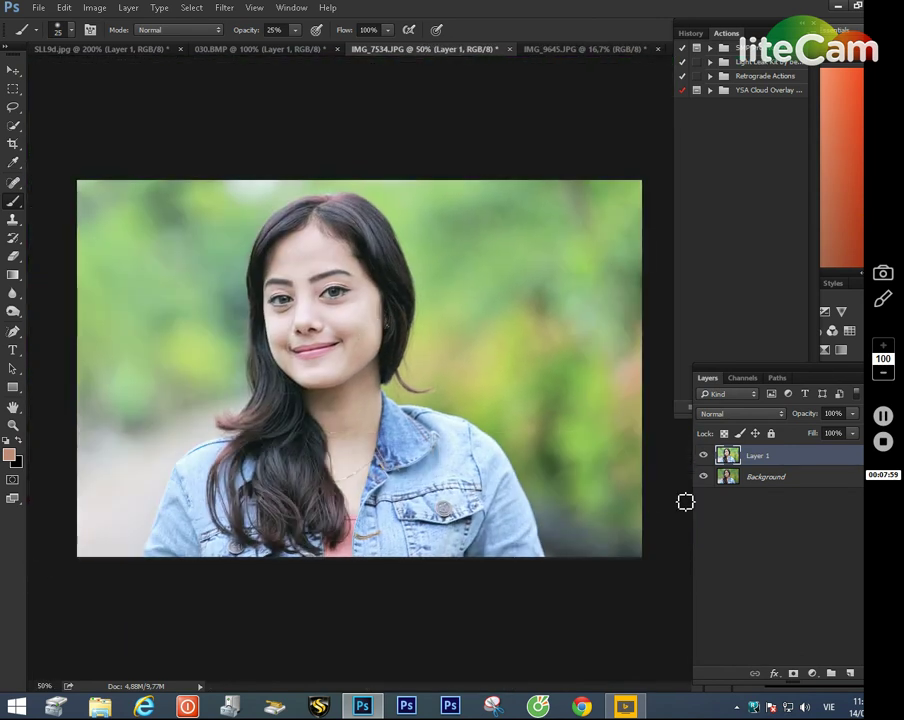
{"action": "left_click", "coordinate": [703, 456]}
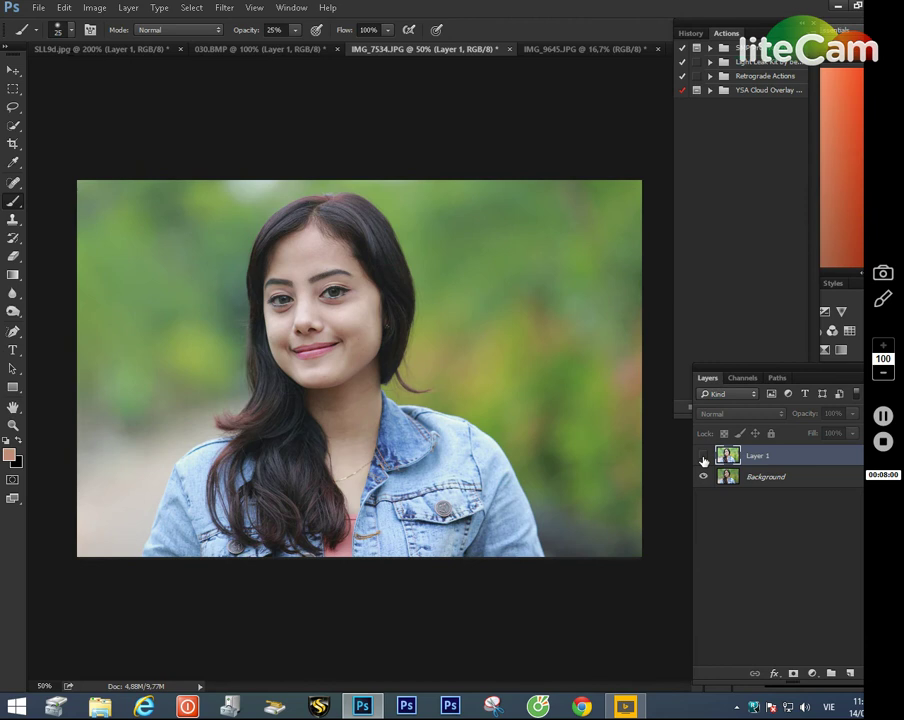
{"action": "left_click", "coordinate": [703, 457]}
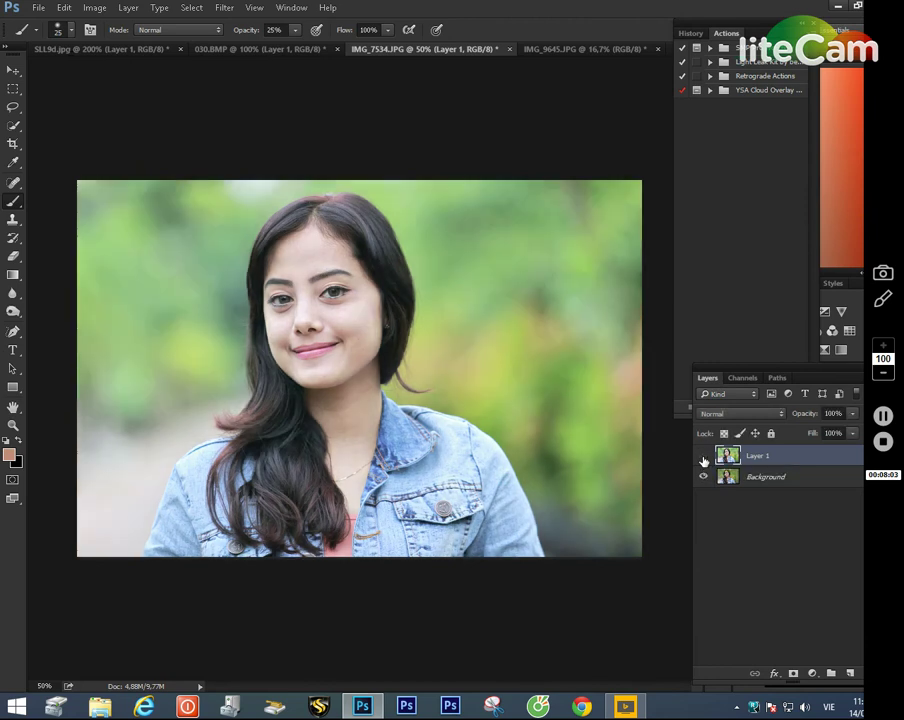
{"action": "left_click", "coordinate": [703, 457]}
{"action": "left_click", "coordinate": [703, 457]}
Step: Duplicate the background layer of IMG_9645.JPG and launch PhotoTune 3 on the copy
{"action": "left_click", "coordinate": [560, 50]}
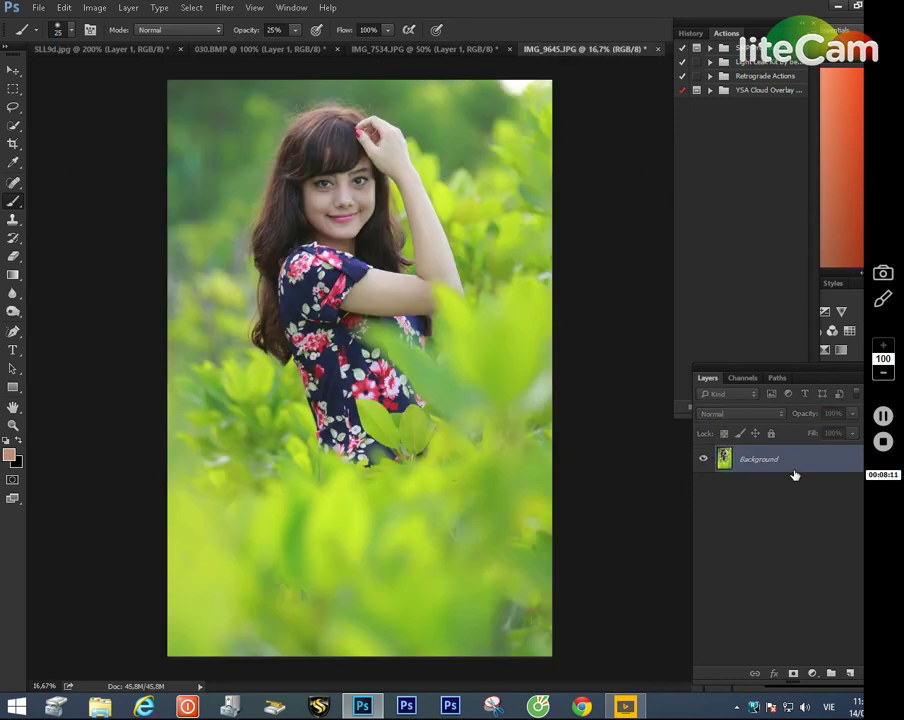
{"action": "left_click_drag", "start_coordinate": [795, 474], "coordinate": [794, 471]}
{"action": "key", "text": "ctrl+j"}
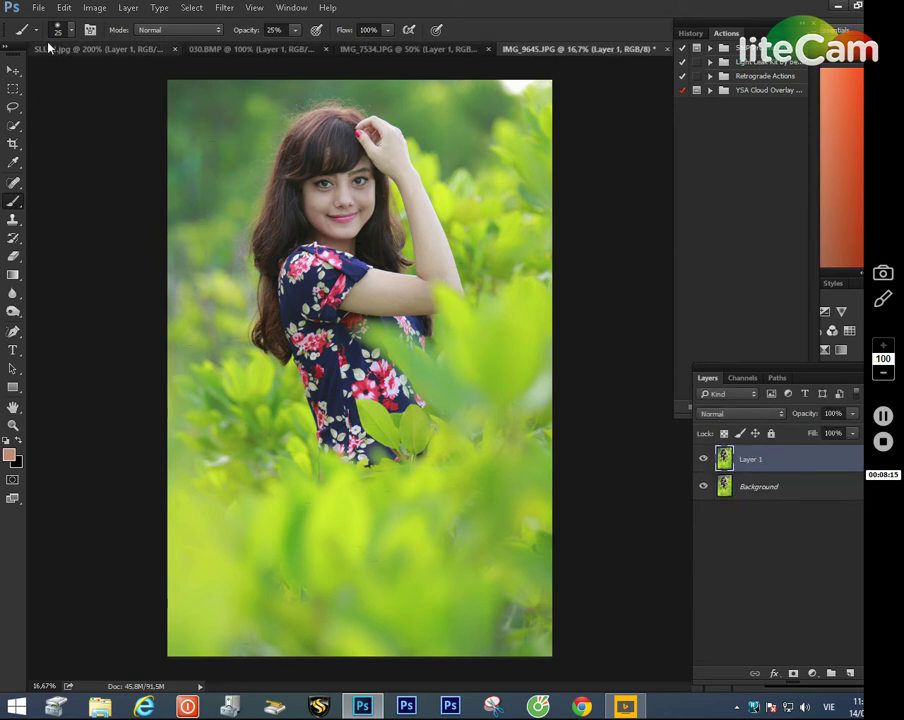
{"action": "left_click", "coordinate": [39, 8]}
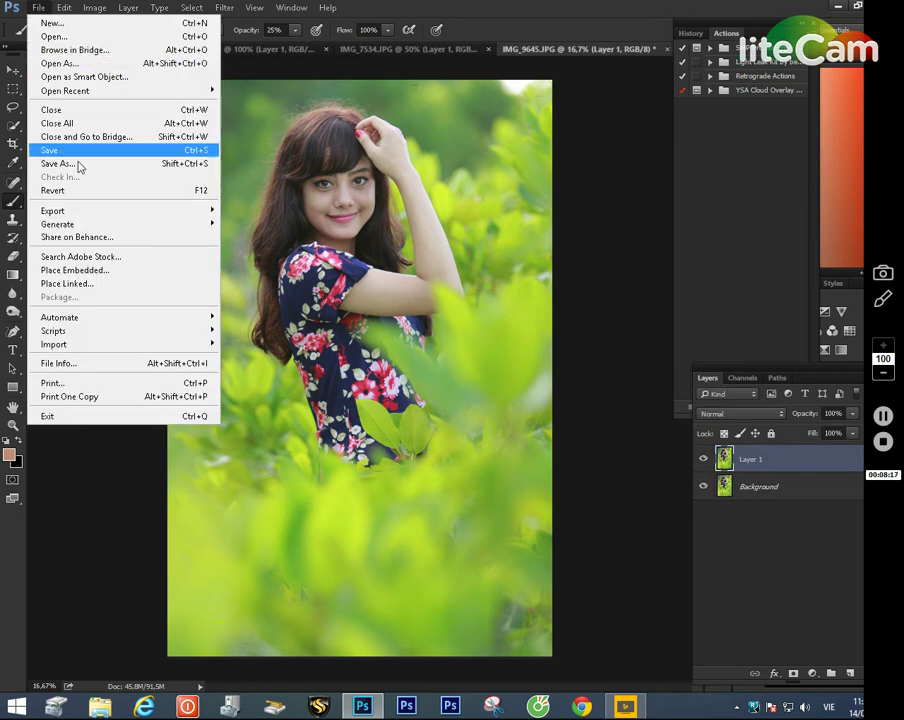
{"action": "mouse_move", "coordinate": [158, 318]}
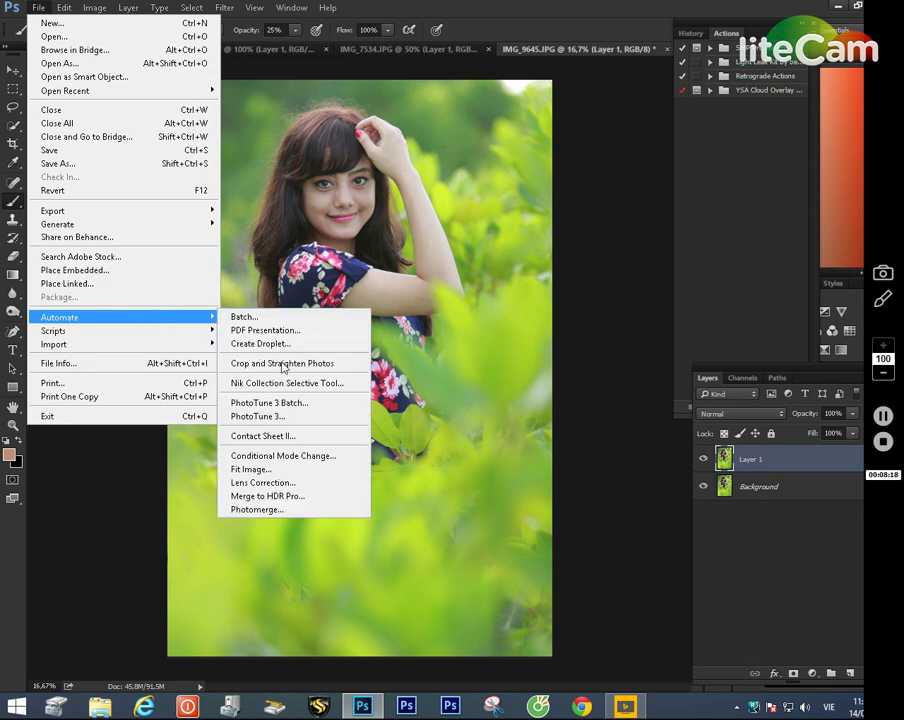
{"action": "left_click", "coordinate": [295, 417]}
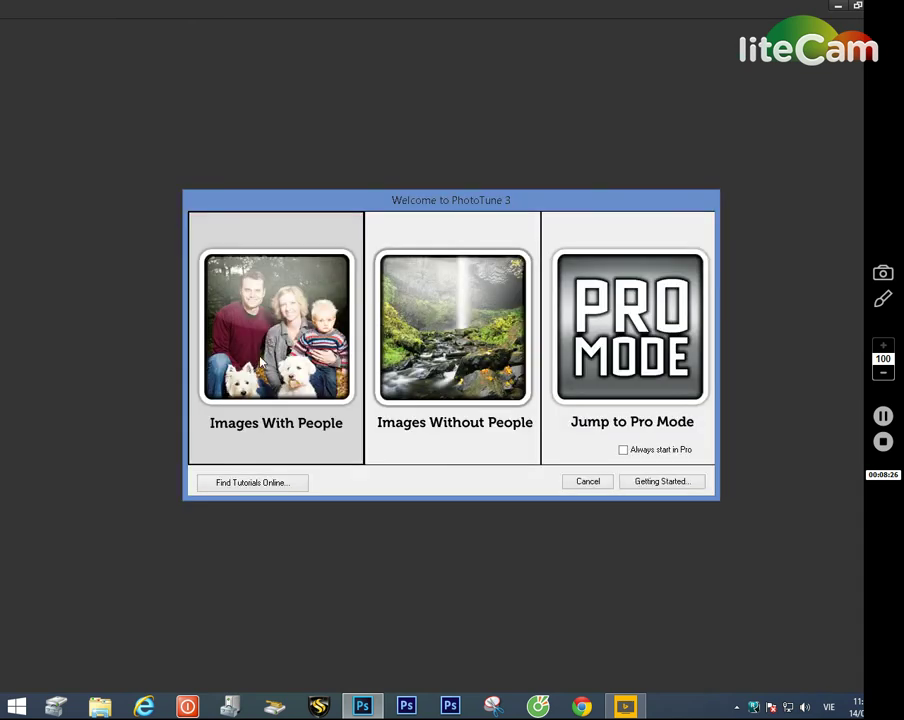
Step: Start the correction for images with people, set the dynamic range to roughly two thirds of the scale, and switch to Pro mode
{"action": "left_click", "coordinate": [280, 320]}
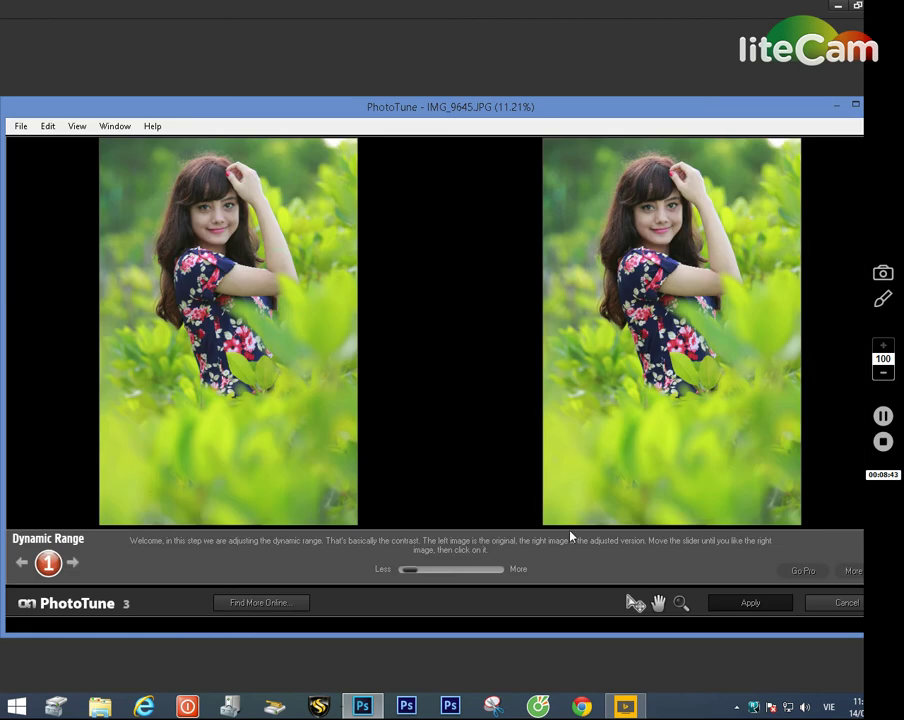
{"action": "left_click_drag", "start_coordinate": [410, 573], "coordinate": [474, 567]}
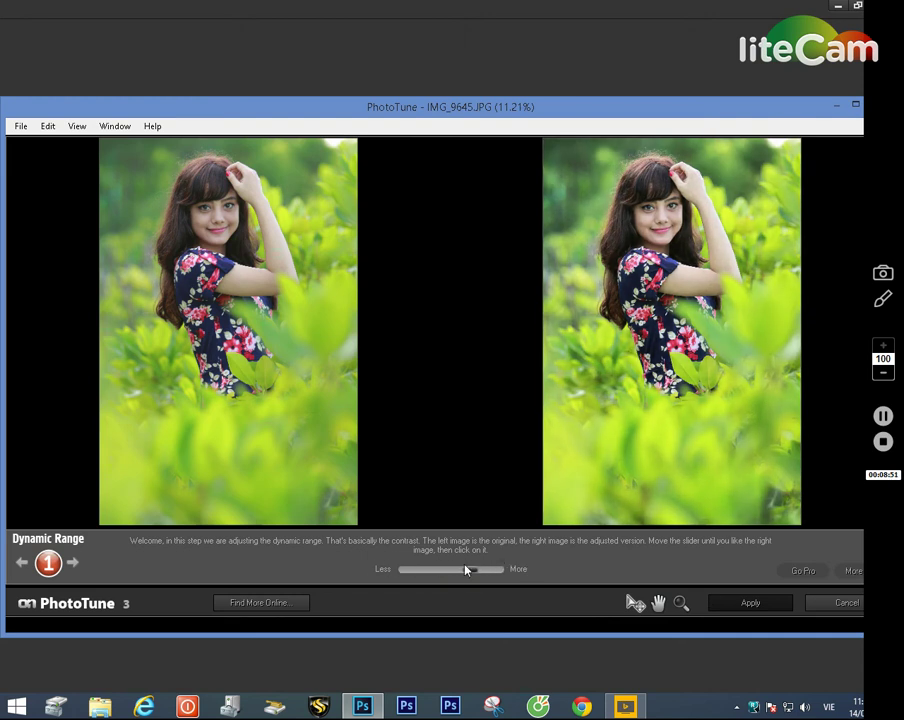
{"action": "mouse_move", "coordinate": [473, 574]}
{"action": "left_mouse_down"}
{"action": "mouse_move", "coordinate": [390, 581]}
{"action": "mouse_move", "coordinate": [519, 581]}
{"action": "mouse_move", "coordinate": [406, 575]}
{"action": "mouse_move", "coordinate": [496, 574]}
{"action": "mouse_move", "coordinate": [464, 574]}
{"action": "left_mouse_up"}
{"action": "left_click", "coordinate": [790, 573]}
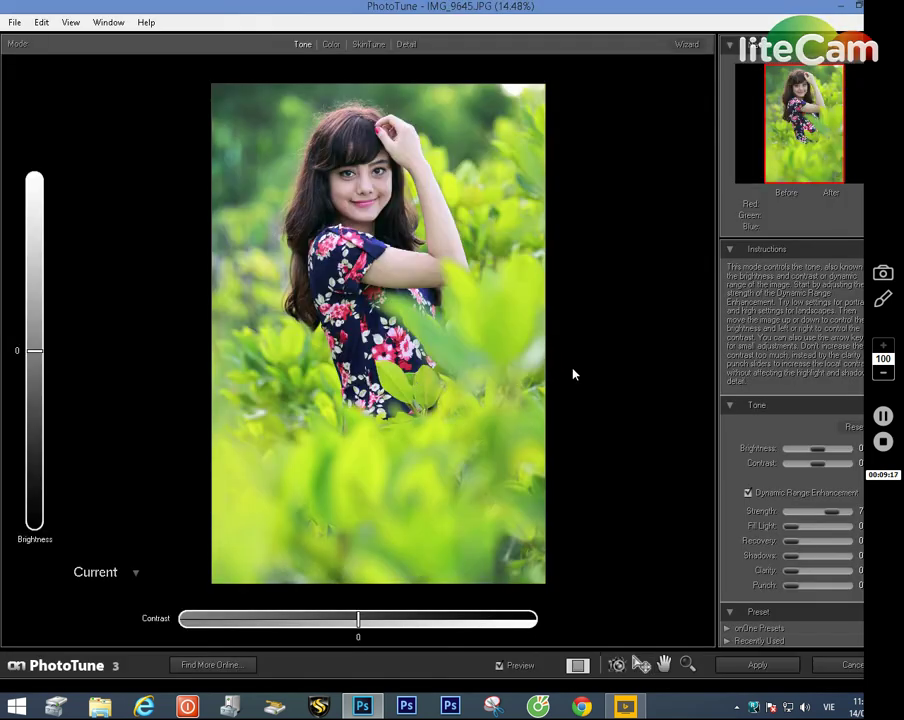
Step: Switch to Color mode and shift the photo's color balance toward magenta, to magenta 11 and blue 2
{"action": "left_click", "coordinate": [333, 45]}
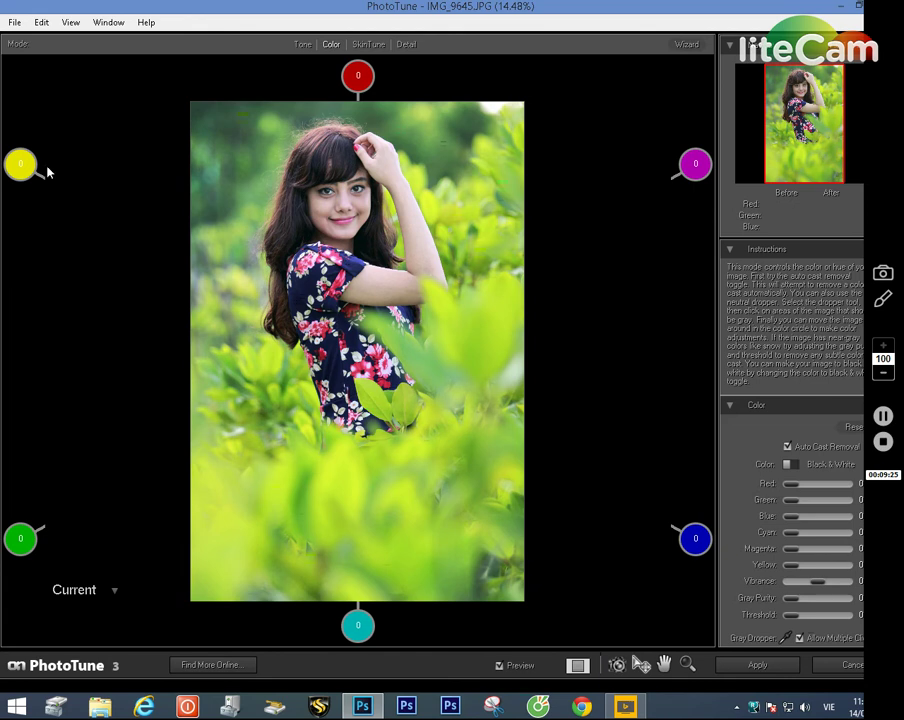
{"action": "mouse_move", "coordinate": [38, 175]}
{"action": "left_mouse_down"}
{"action": "mouse_move", "coordinate": [50, 180]}
{"action": "mouse_move", "coordinate": [35, 175]}
{"action": "mouse_move", "coordinate": [0, 122]}
{"action": "mouse_move", "coordinate": [41, 170]}
{"action": "mouse_move", "coordinate": [29, 157]}
{"action": "left_mouse_up"}
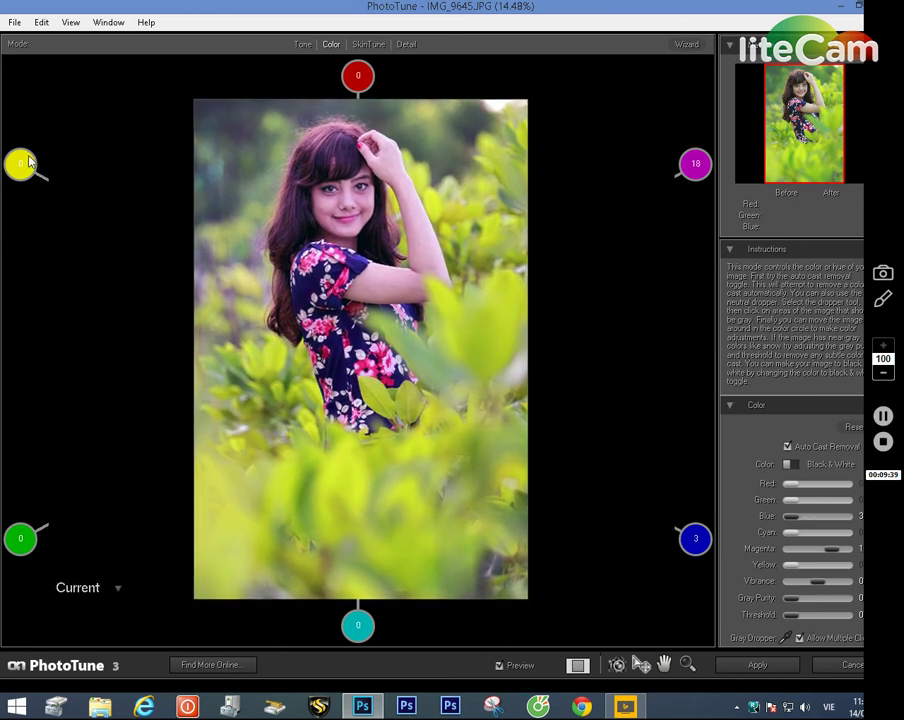
{"action": "left_click", "coordinate": [28, 163]}
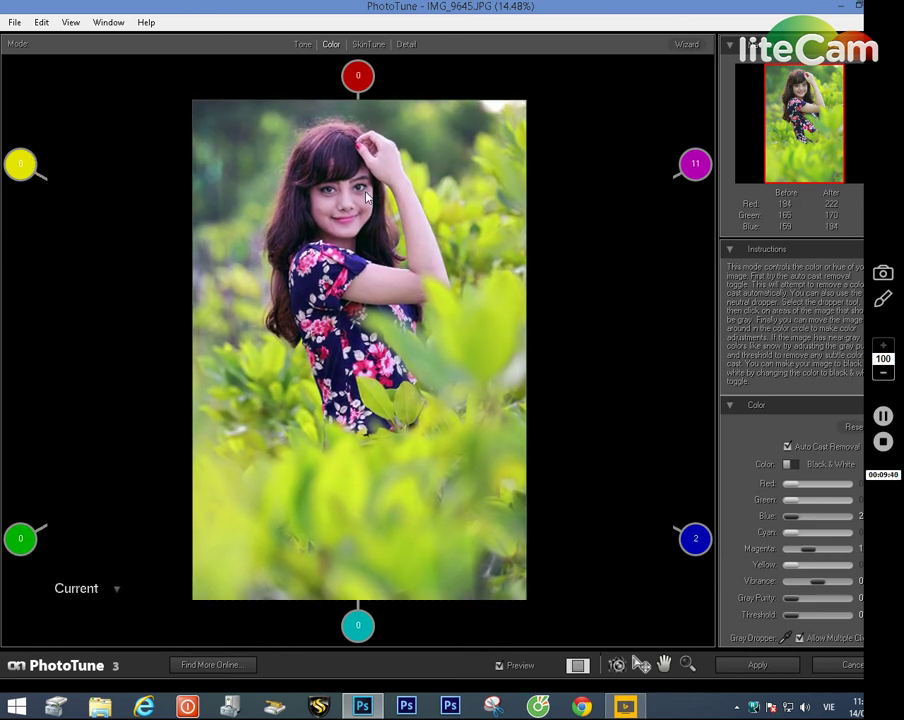
Step: Try shifting the photo's color balance toward red, at strengths between 6 and 26, while lowering magenta to 1
{"action": "left_click", "coordinate": [356, 78]}
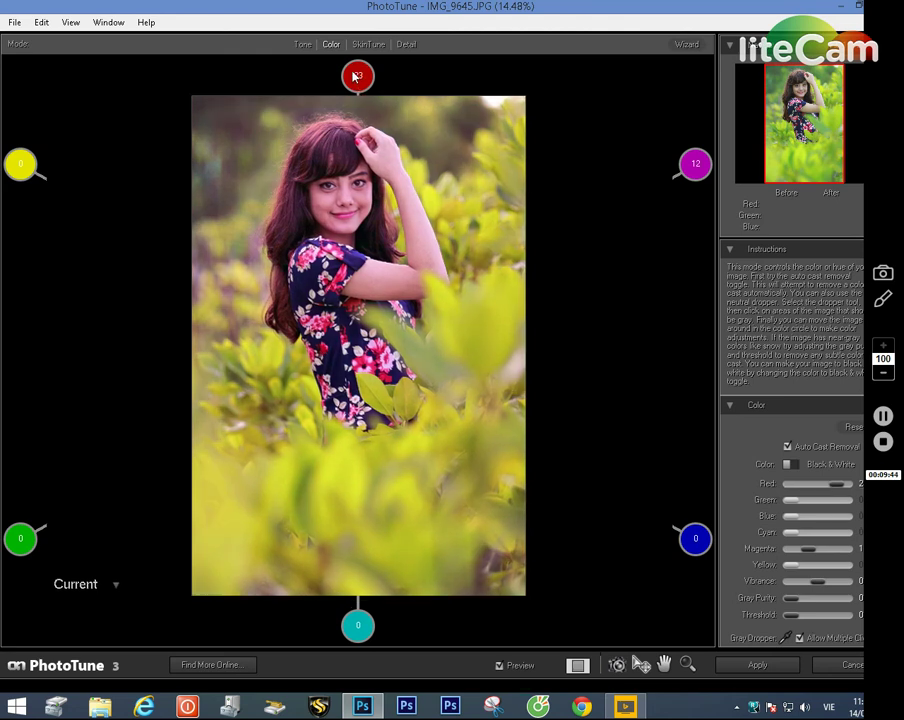
{"action": "left_click", "coordinate": [354, 77]}
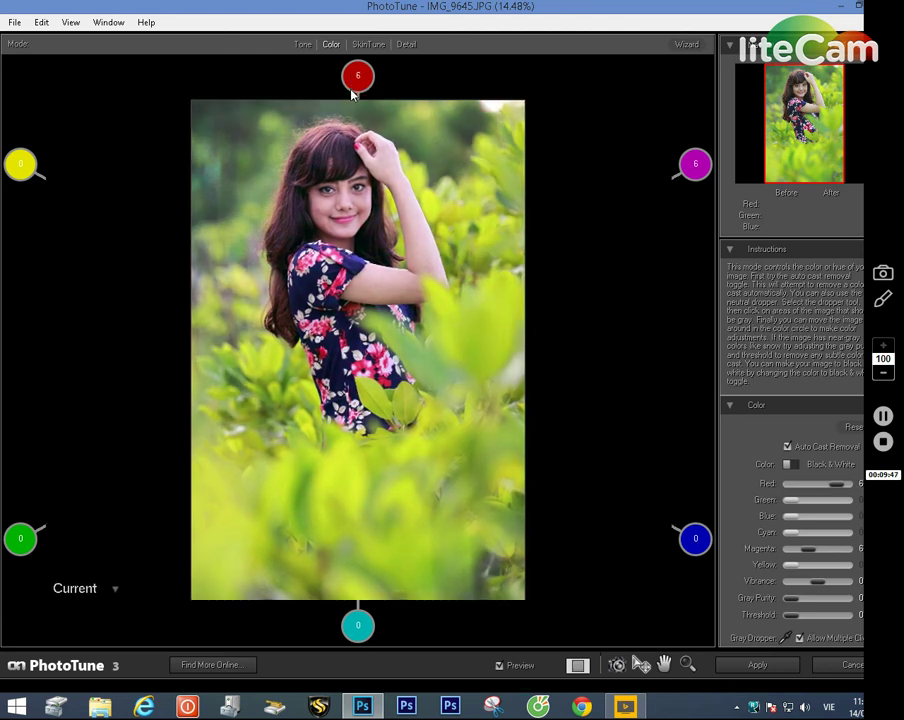
{"action": "left_click", "coordinate": [351, 96]}
{"action": "left_click", "coordinate": [349, 97]}
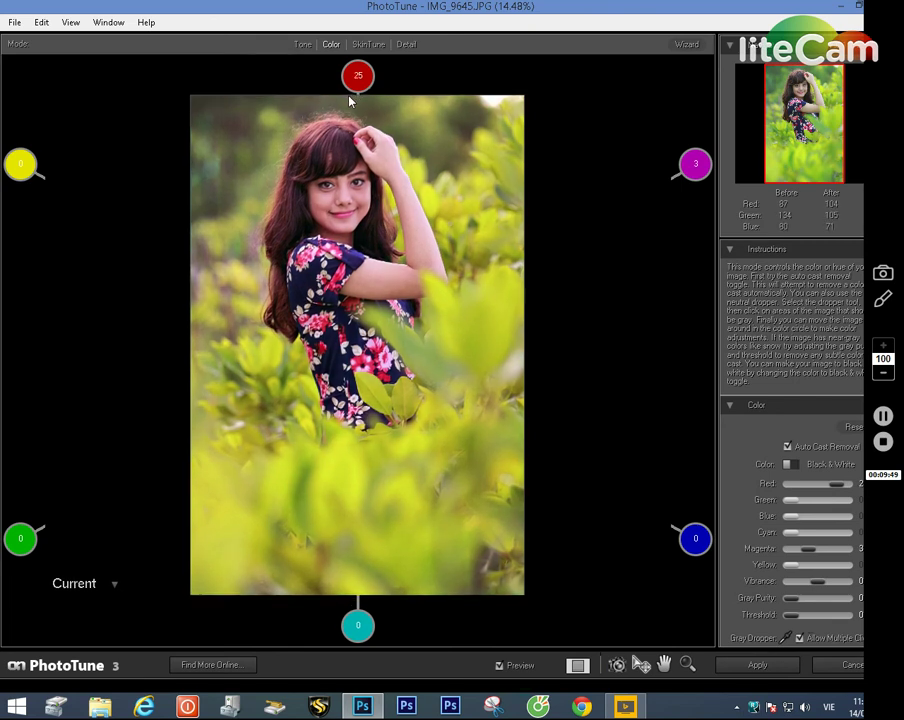
{"action": "left_click", "coordinate": [350, 78]}
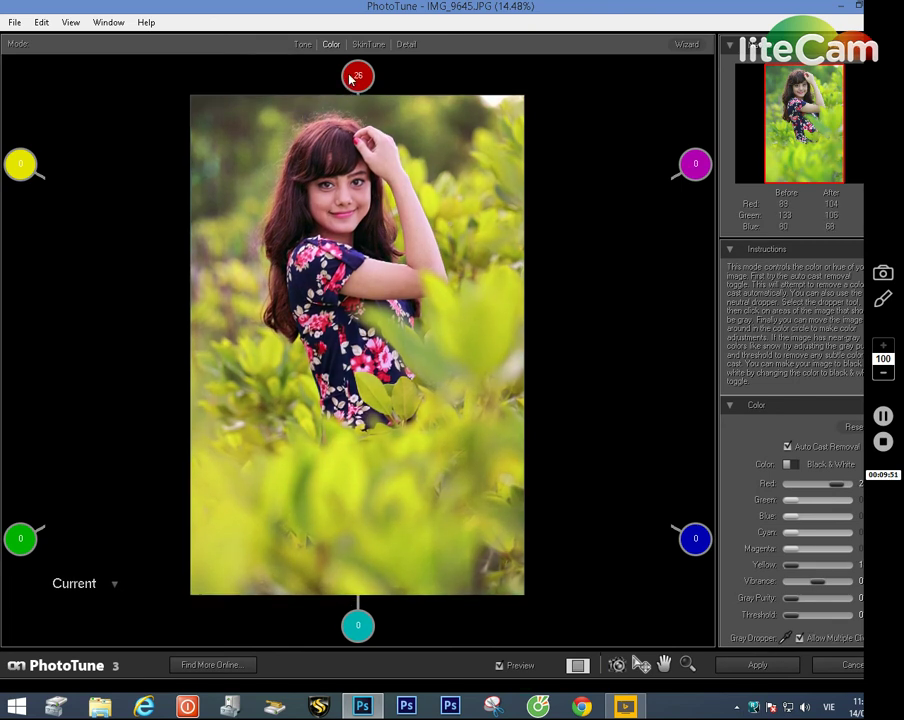
{"action": "left_click", "coordinate": [348, 68]}
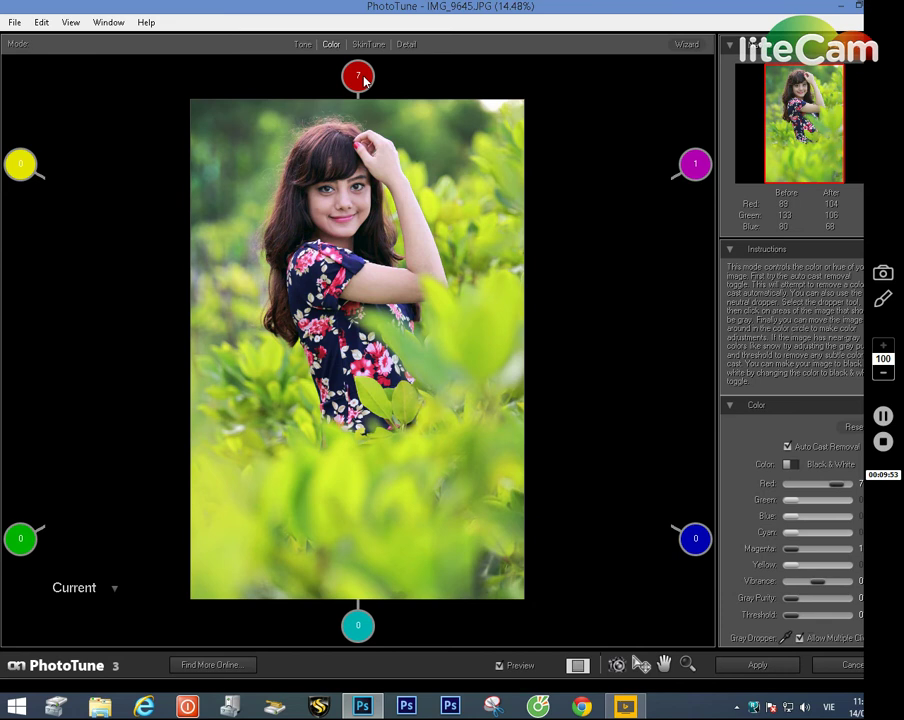
Step: Try a neutral balance with cyan 1 and blue 1, and shift the photo's color back to red 8 and magenta 5
{"action": "left_click", "coordinate": [362, 76]}
{"action": "left_click", "coordinate": [364, 78]}
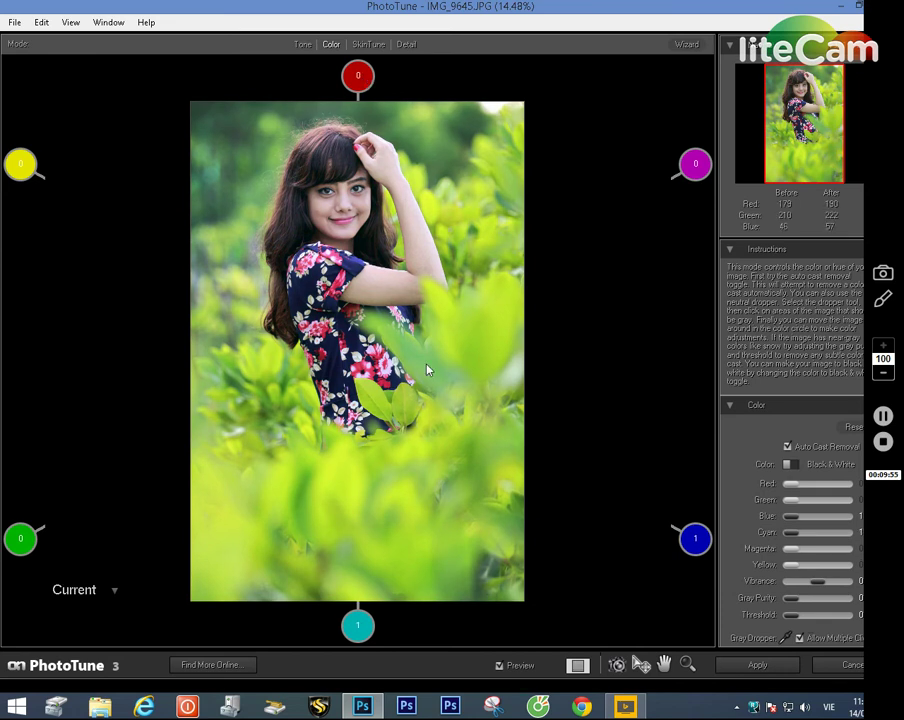
{"action": "left_click", "coordinate": [364, 626]}
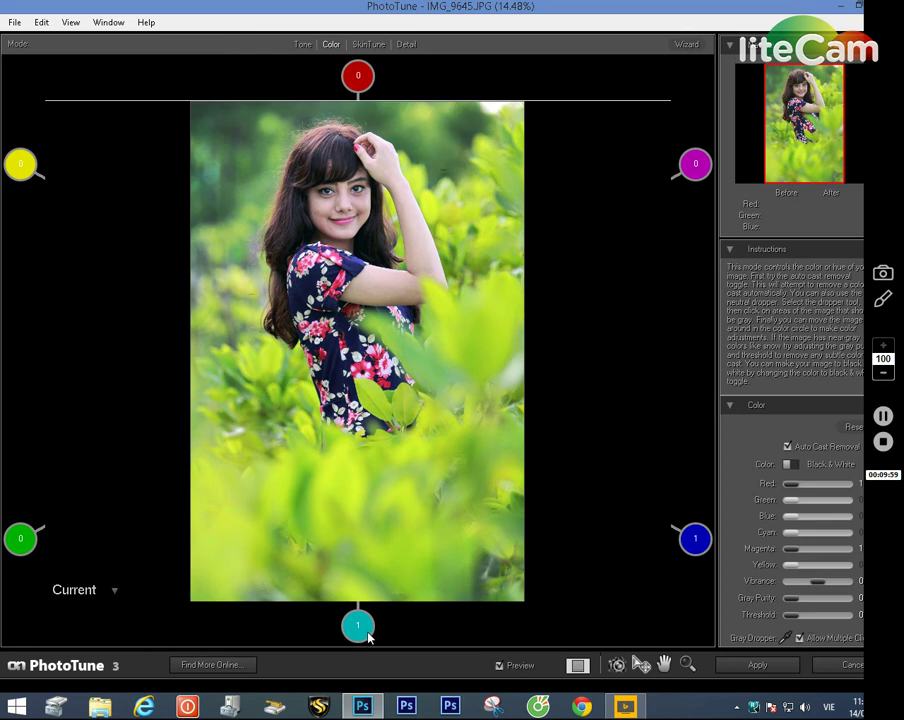
{"action": "left_click", "coordinate": [363, 620]}
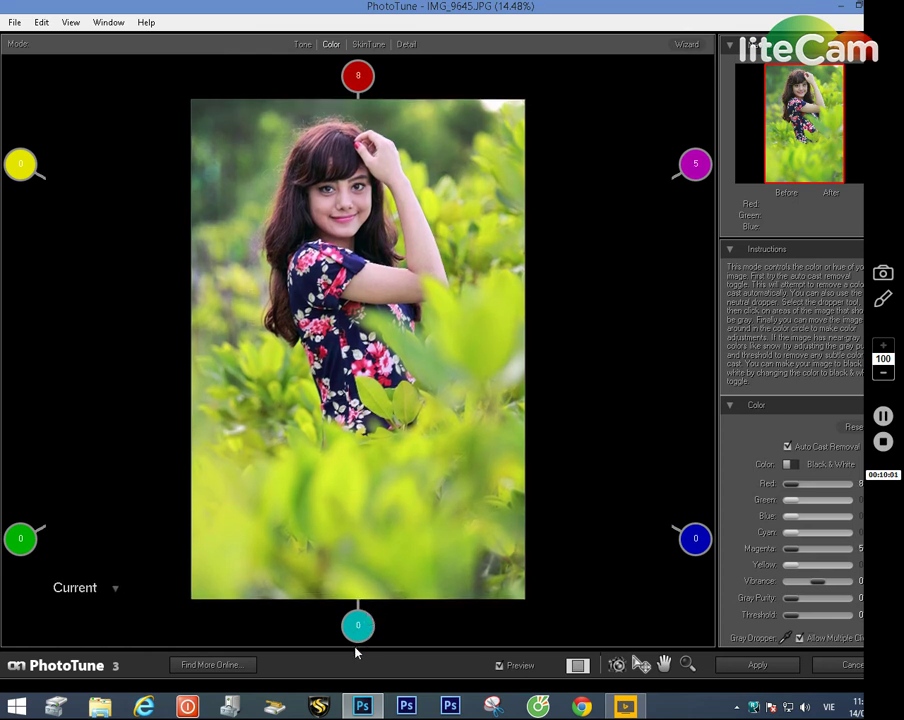
Step: Try shifting the color balance to cyan 13 and blue 6, to red 24 and yellow 5, and to cyan 1 and blue 3
{"action": "left_click", "coordinate": [361, 629]}
{"action": "left_click", "coordinate": [367, 610]}
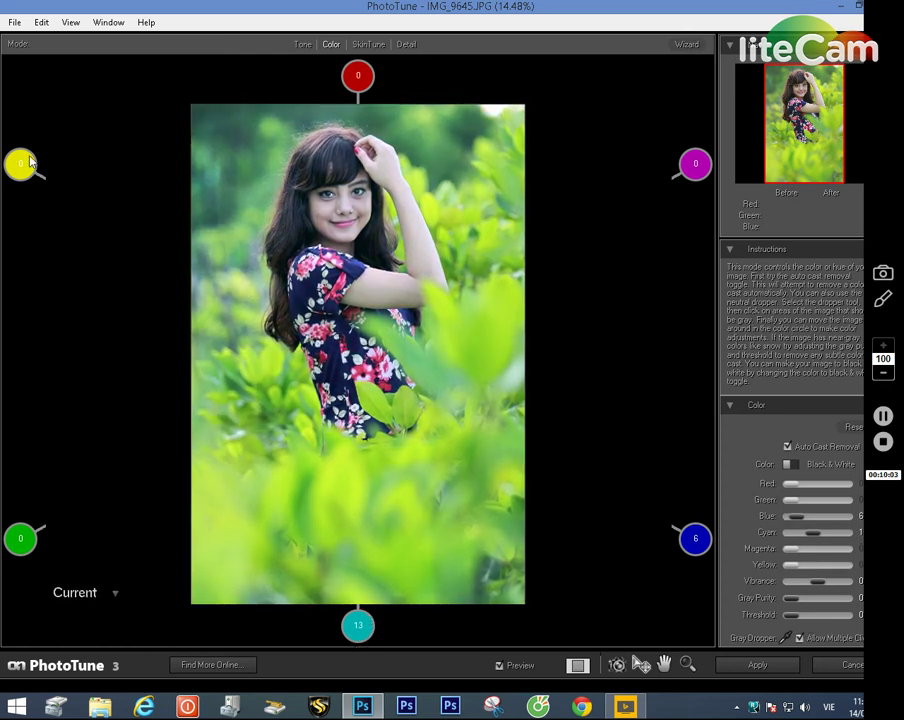
{"action": "left_click", "coordinate": [356, 622]}
{"action": "left_click_drag", "start_coordinate": [430, 500], "coordinate": [638, 289]}
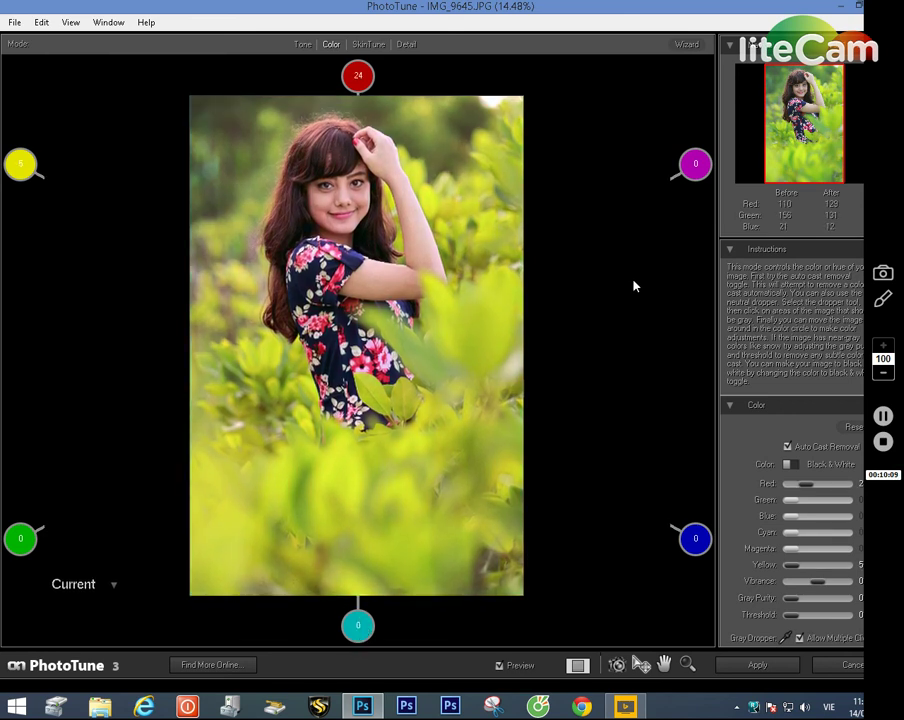
{"action": "left_click", "coordinate": [356, 89]}
{"action": "left_click_drag", "start_coordinate": [355, 94], "coordinate": [359, 62]}
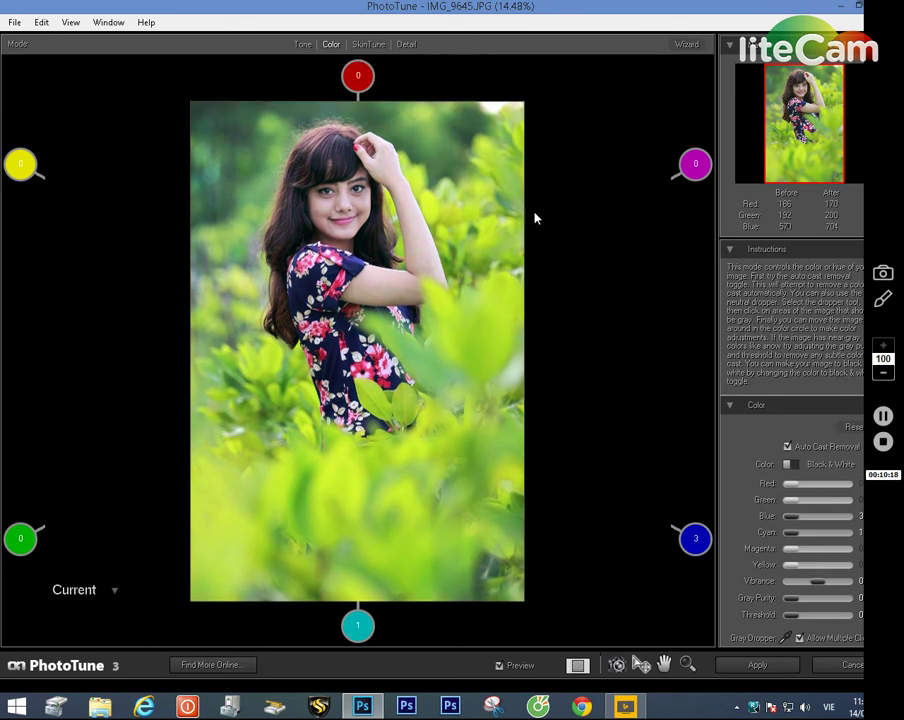
Step: Try color balances of yellow 30 with red 4, blue 30 with magenta 6, red 9 with magenta 4, and red 16 with yellow 8
{"action": "left_click", "coordinate": [697, 166]}
{"action": "left_click", "coordinate": [649, 196]}
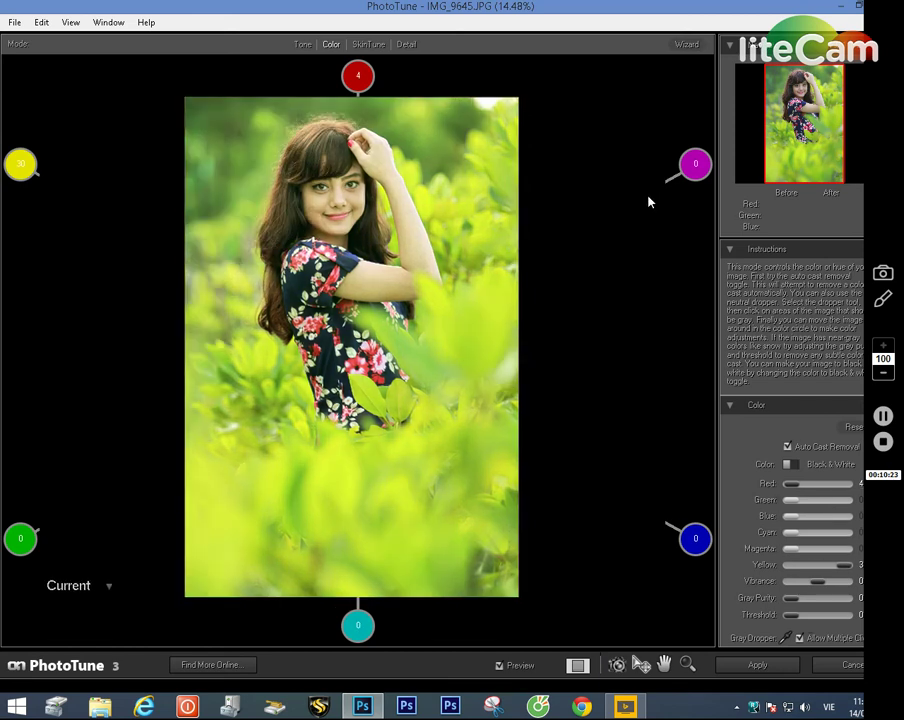
{"action": "left_click", "coordinate": [692, 166]}
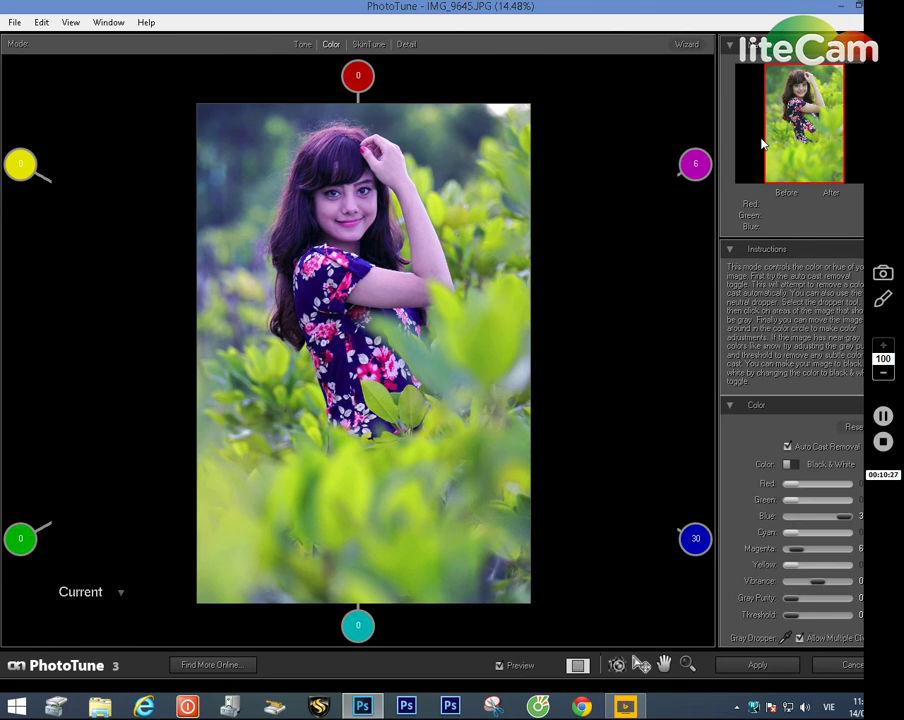
{"action": "left_click_drag", "start_coordinate": [761, 138], "coordinate": [706, 159]}
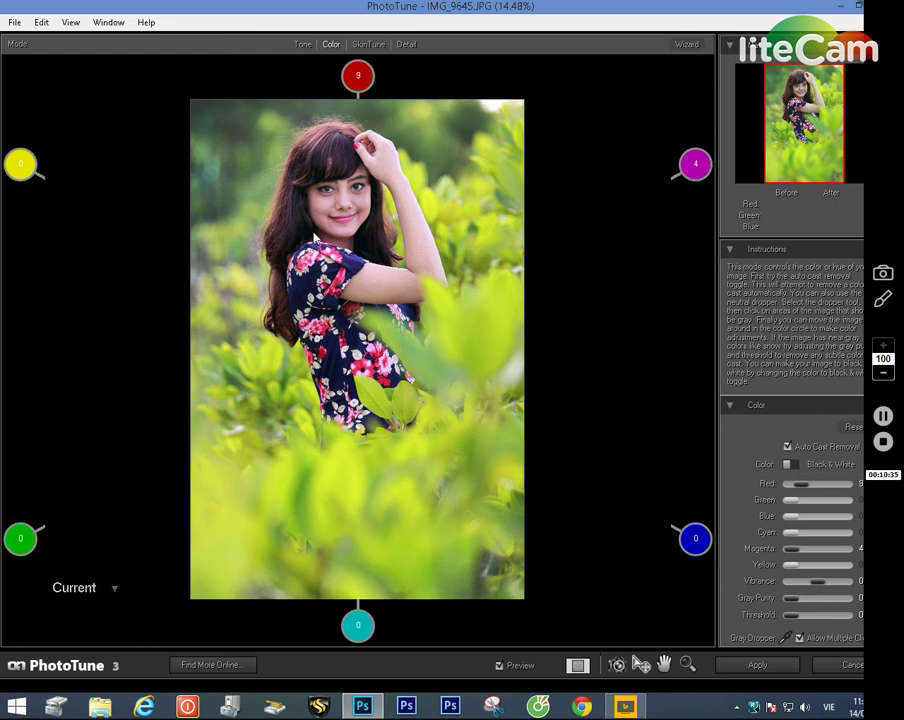
{"action": "left_click_drag", "start_coordinate": [414, 294], "coordinate": [412, 292]}
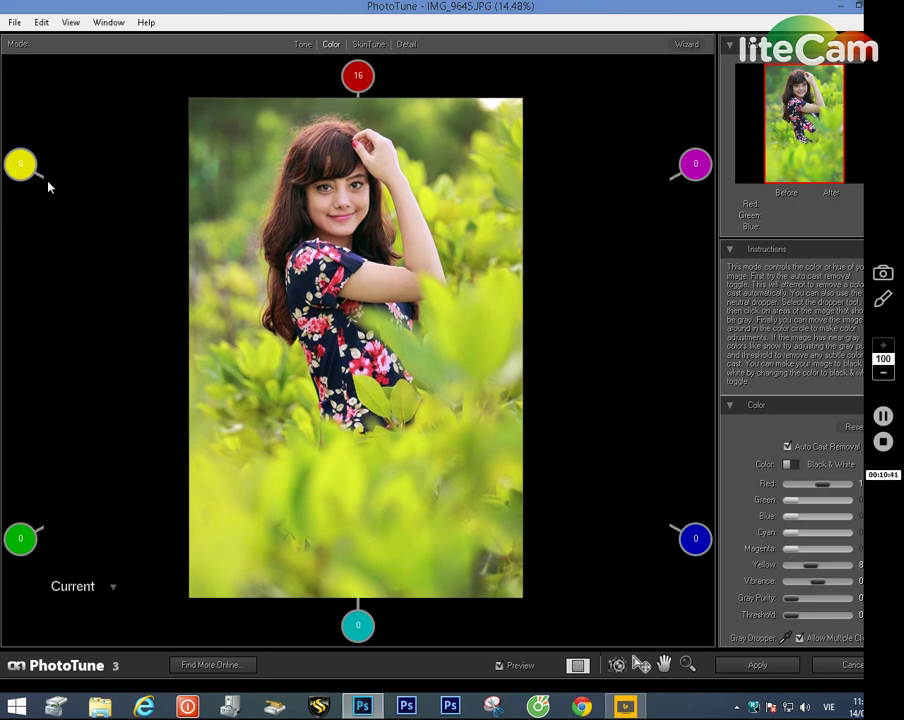
Step: Try extreme color shifts, including red 22 with magenta 30, red 30 with yellow 25, blue 22 with magenta 30, and red 18 with yellow 30
{"action": "left_click", "coordinate": [48, 186]}
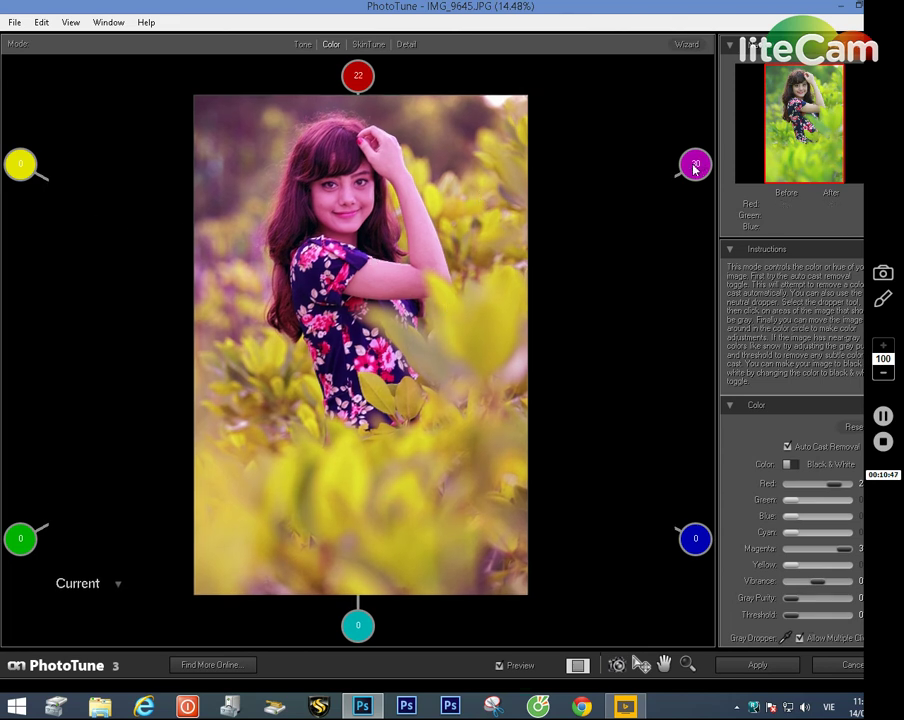
{"action": "left_click_drag", "start_coordinate": [684, 175], "coordinate": [633, 189]}
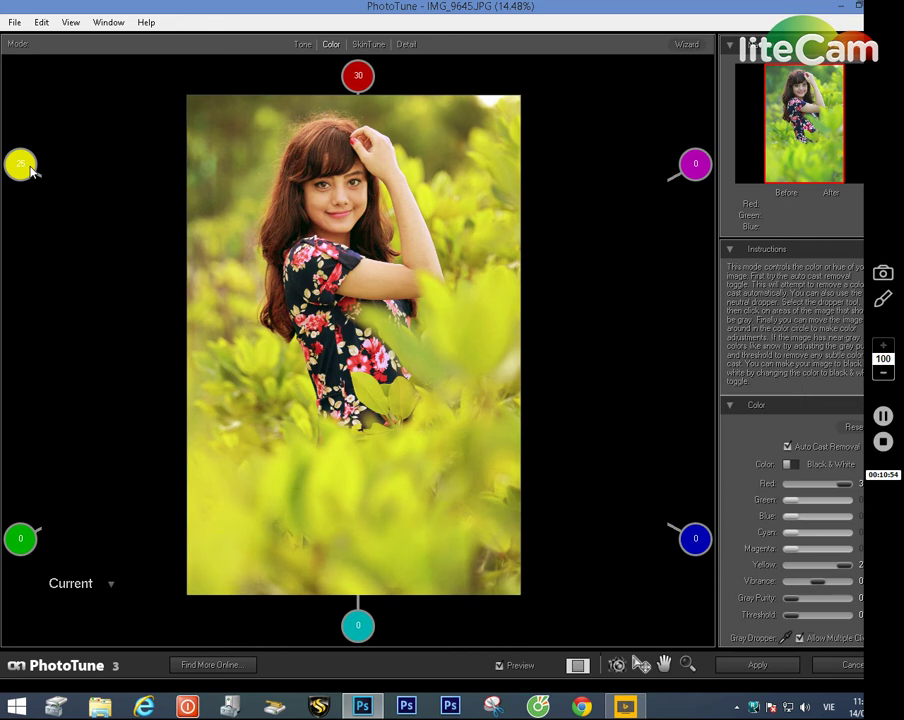
{"action": "left_click_drag", "start_coordinate": [30, 170], "coordinate": [42, 174]}
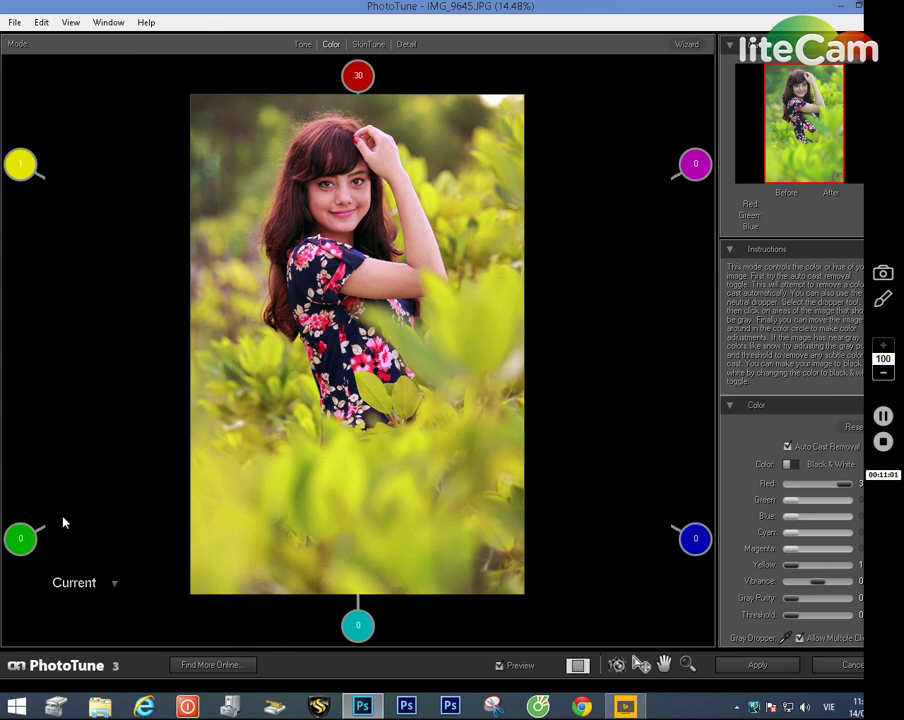
{"action": "left_click_drag", "start_coordinate": [82, 510], "coordinate": [89, 516]}
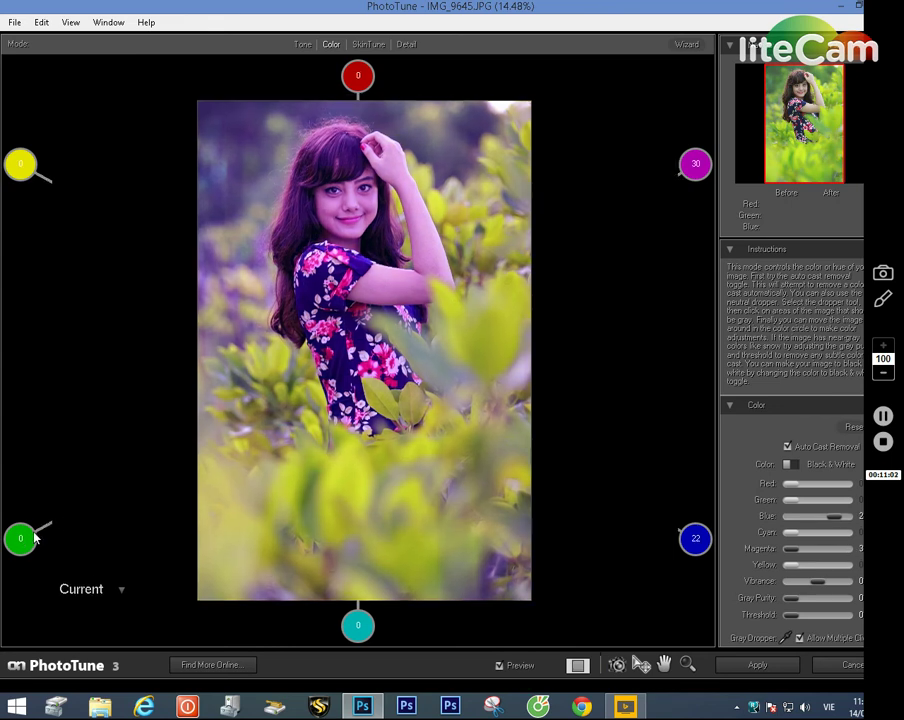
{"action": "left_click", "coordinate": [19, 543]}
{"action": "key", "text": "ctrl+z"}
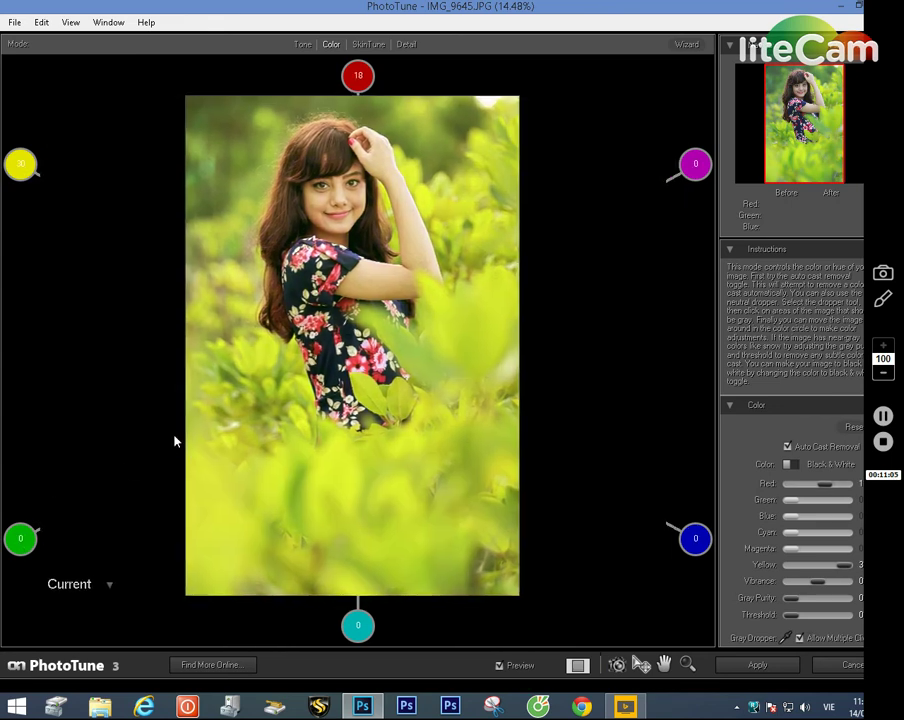
Step: Try strengthening the photo's red shift from 26 to 30 while lowering yellow to 9
{"action": "left_click", "coordinate": [364, 78]}
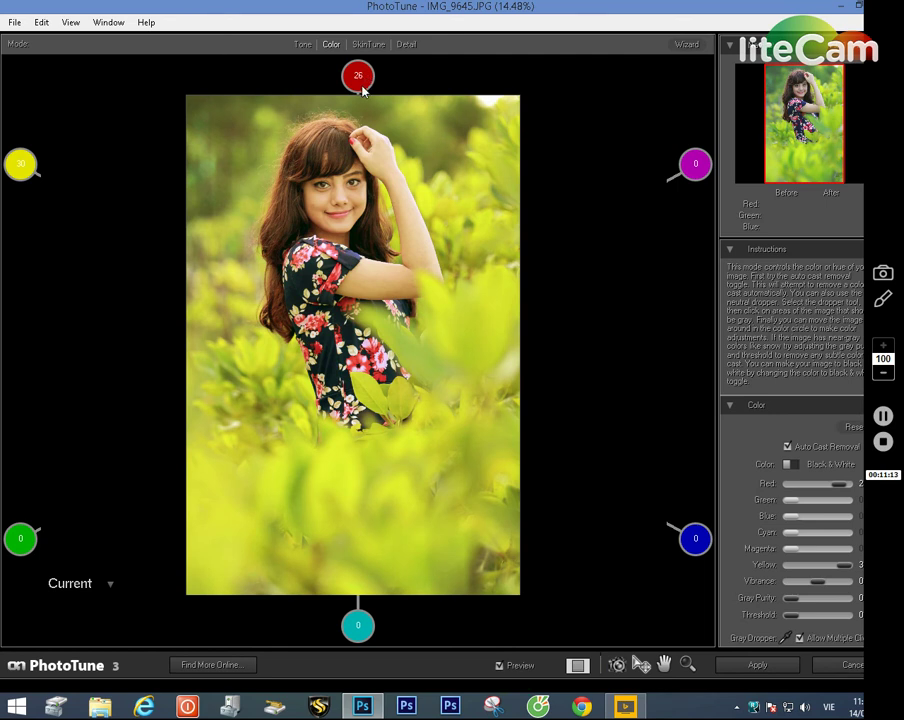
{"action": "left_click", "coordinate": [360, 88]}
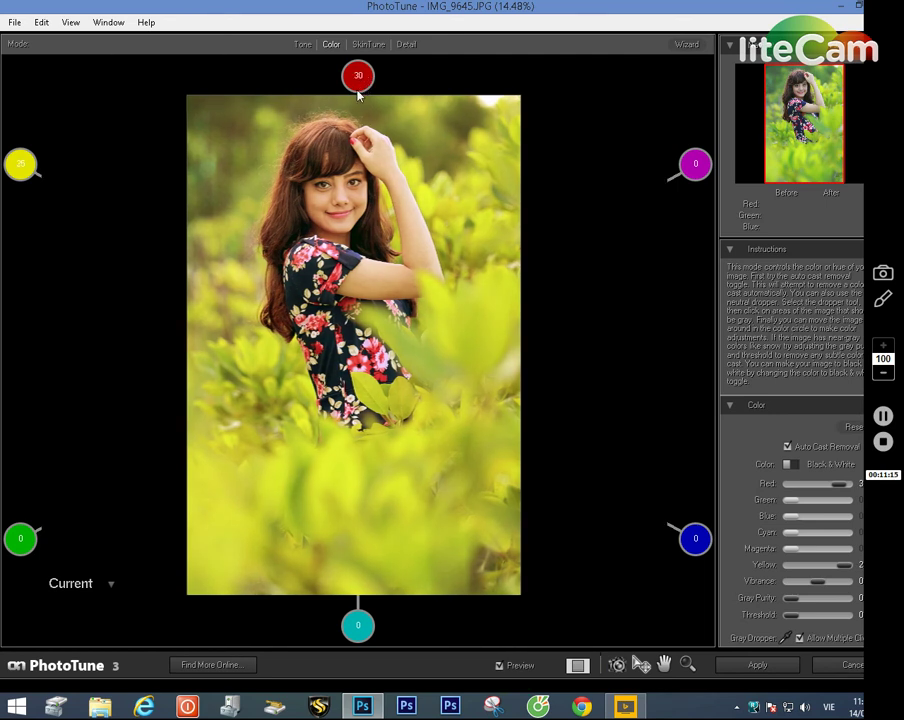
{"action": "left_click", "coordinate": [358, 91]}
{"action": "left_click", "coordinate": [358, 102]}
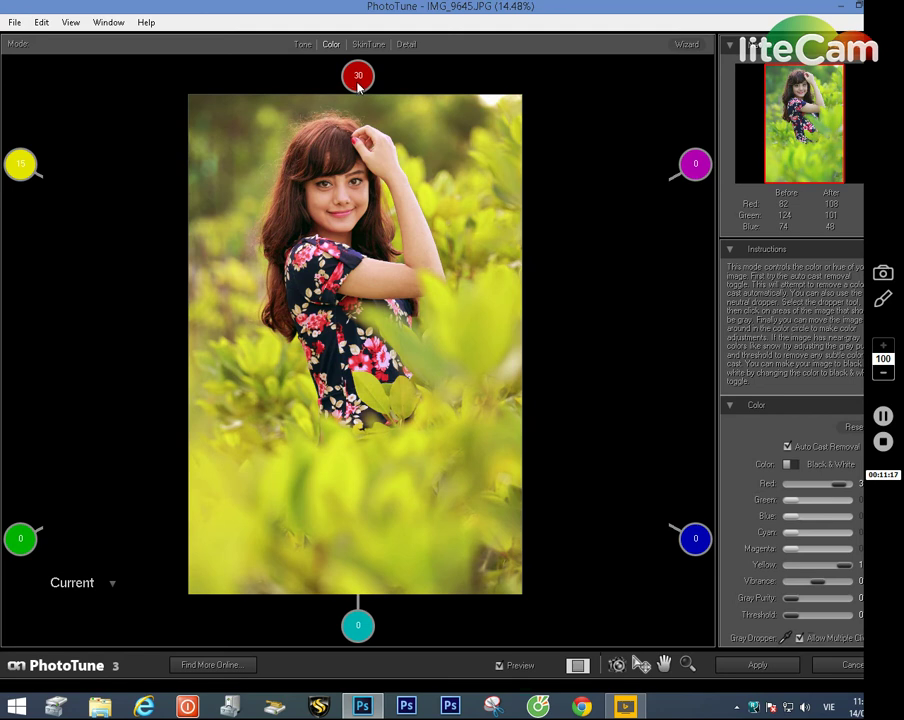
{"action": "left_click", "coordinate": [359, 75]}
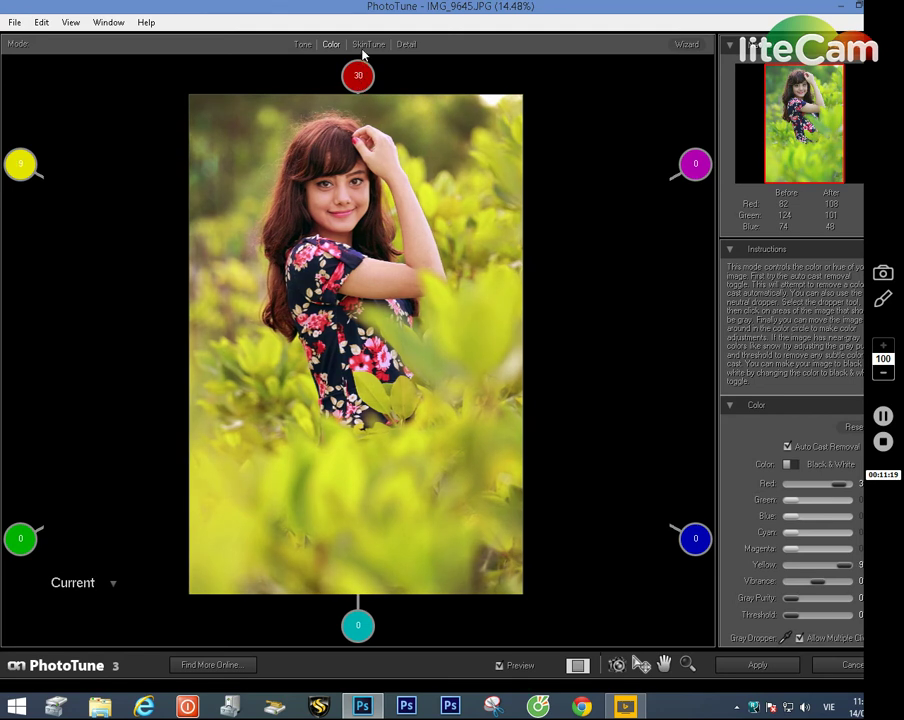
Step: Soften the photo's color shift to red 3 and magenta 2
{"action": "left_click_drag", "start_coordinate": [356, 74], "coordinate": [357, 82]}
{"action": "left_click", "coordinate": [357, 83]}
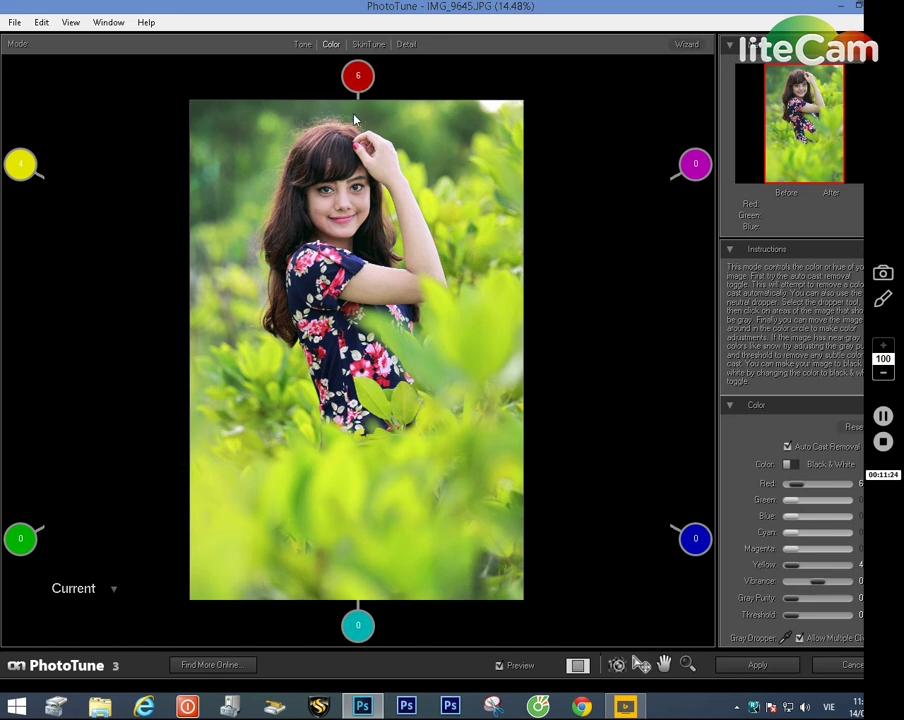
{"action": "left_click", "coordinate": [213, 168]}
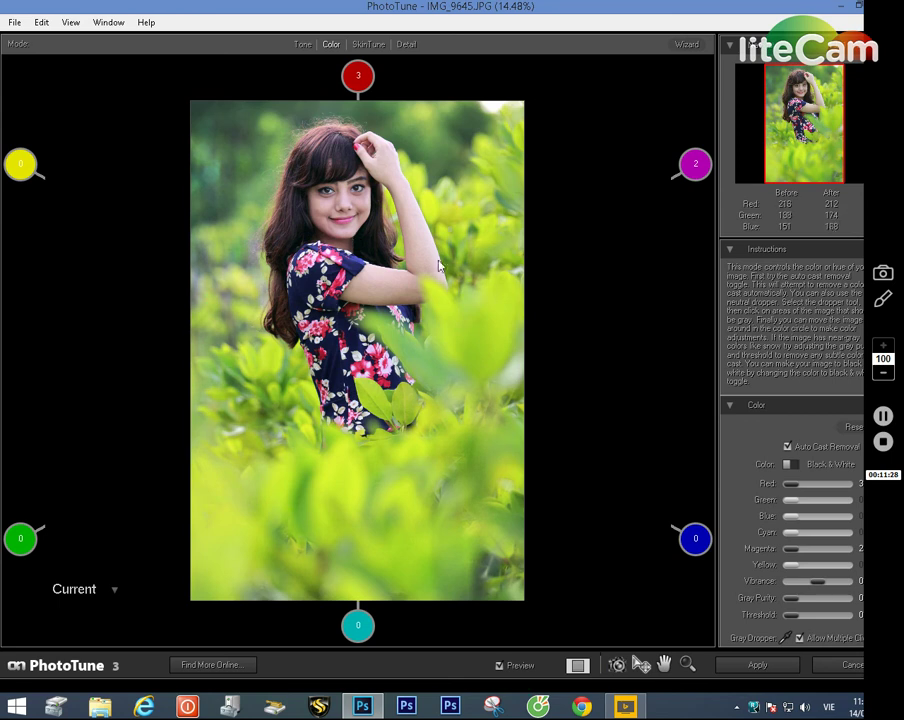
Step: Switch to SkinTune mode, pick up the skin dropper, and cycle the preview layouts to a single view of the corrected photo
{"action": "left_click", "coordinate": [368, 44]}
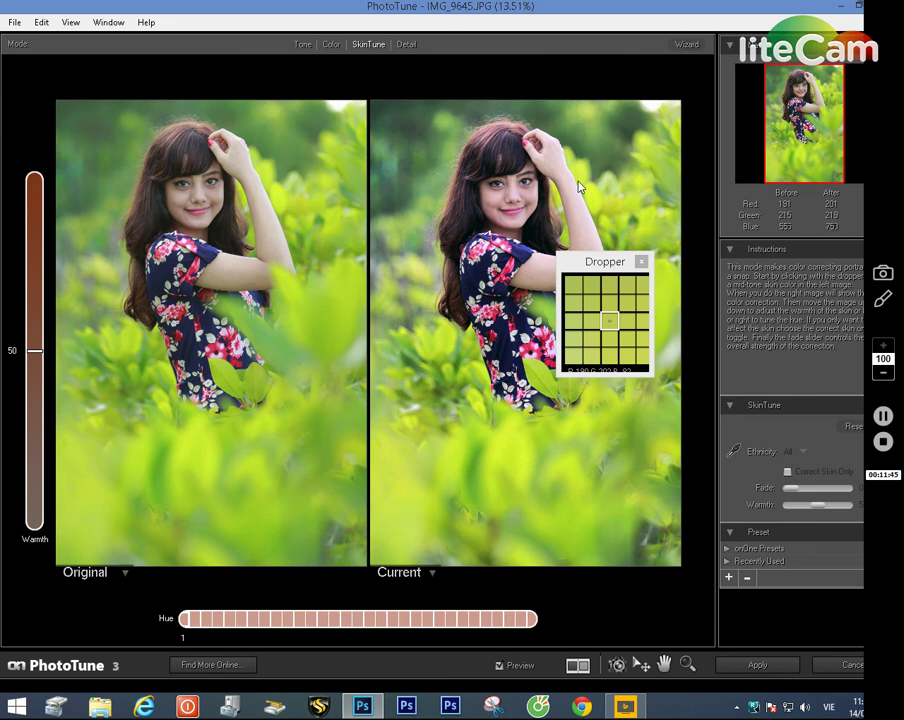
{"action": "left_click", "coordinate": [612, 326]}
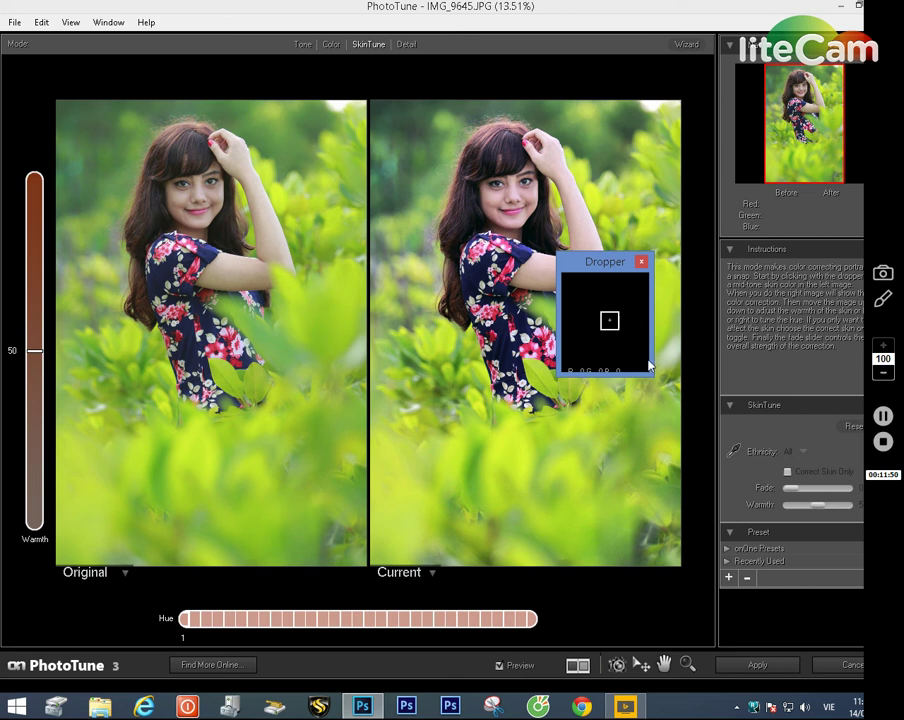
{"action": "left_click", "coordinate": [732, 455]}
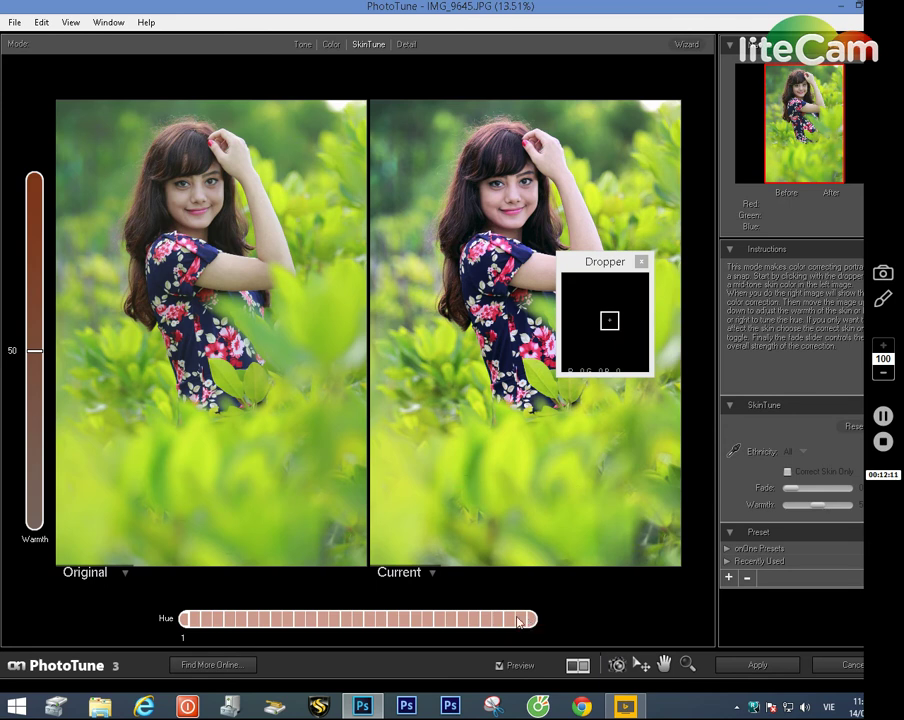
{"action": "left_click", "coordinate": [580, 666]}
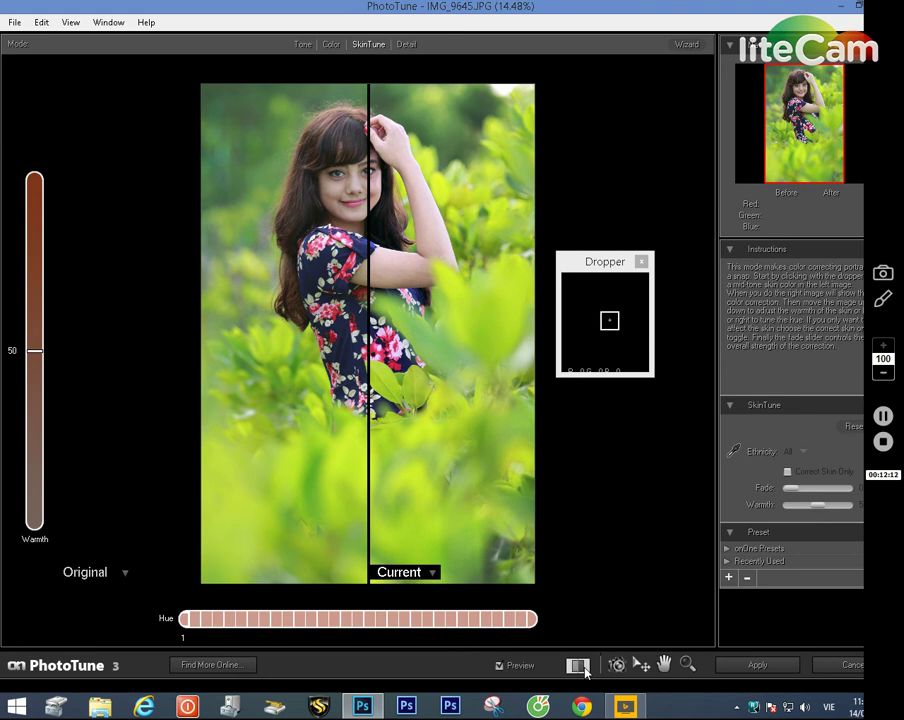
{"action": "left_click", "coordinate": [580, 666]}
{"action": "left_click", "coordinate": [580, 666]}
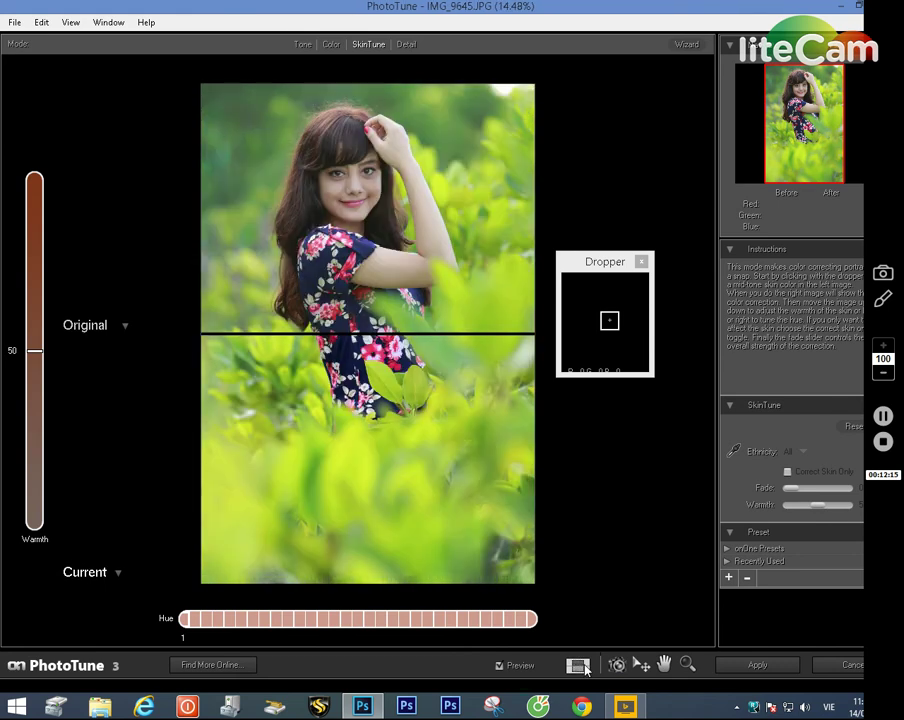
{"action": "left_click", "coordinate": [580, 666]}
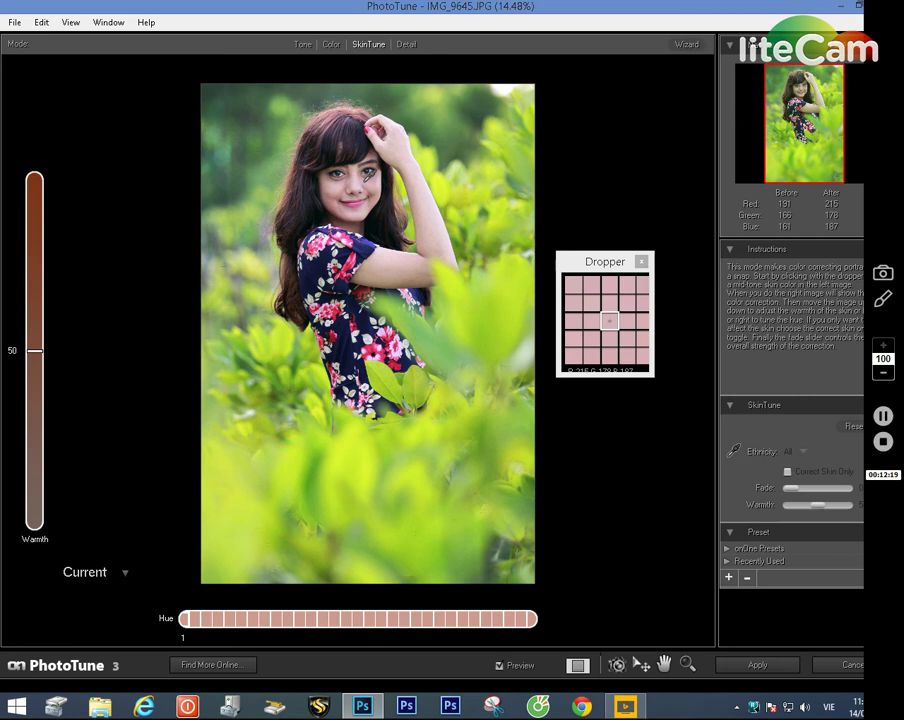
Step: Try the skin dropper on the woman's face, the foliage, the dress, the dark background, the raised arm, and the face again
{"action": "left_click", "coordinate": [367, 176]}
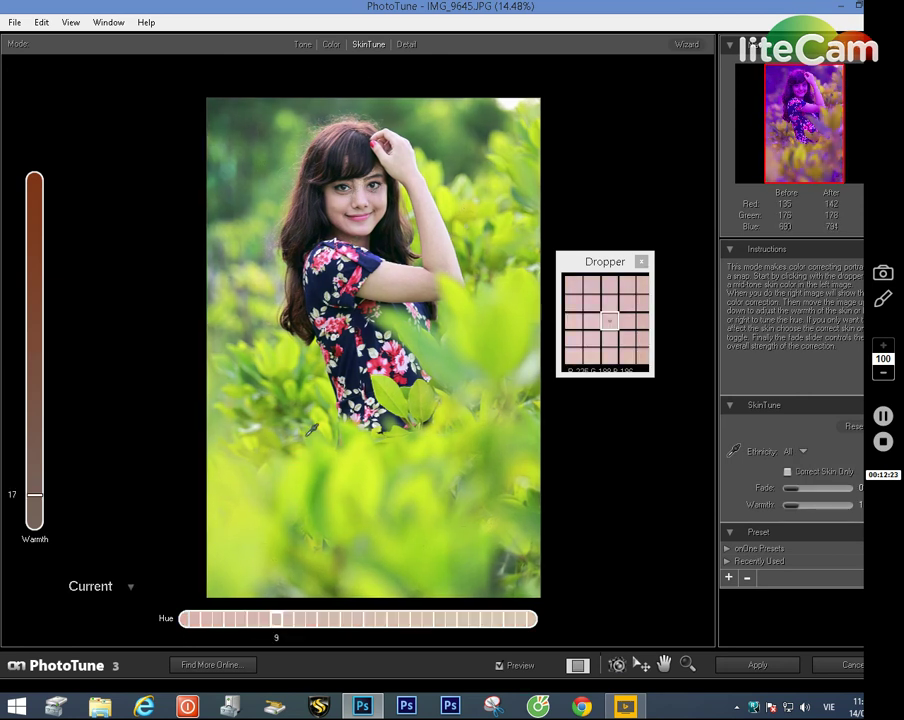
{"action": "left_click", "coordinate": [291, 471]}
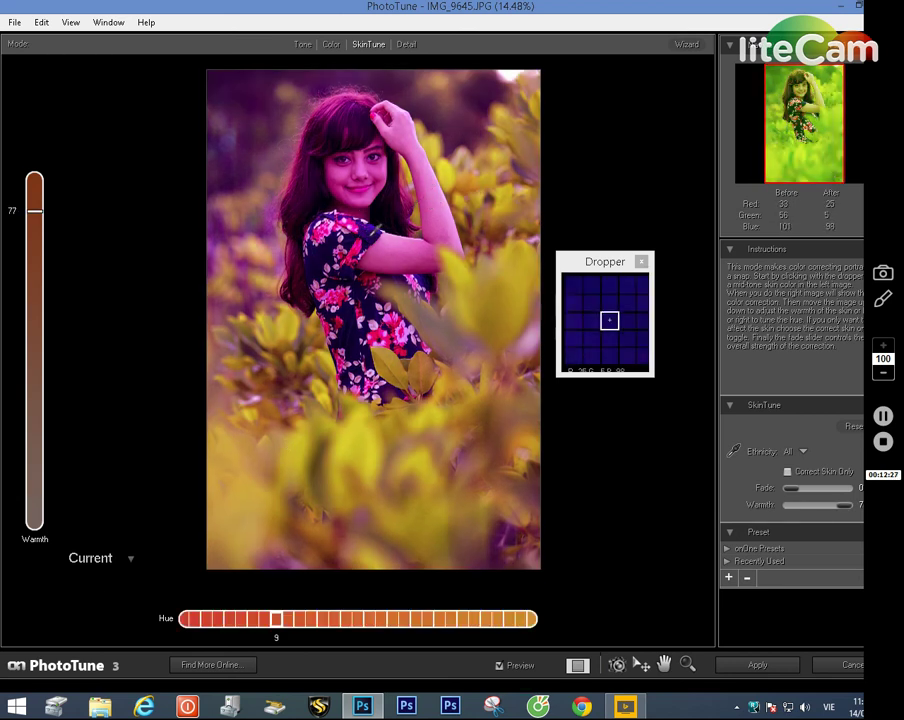
{"action": "left_click", "coordinate": [350, 275]}
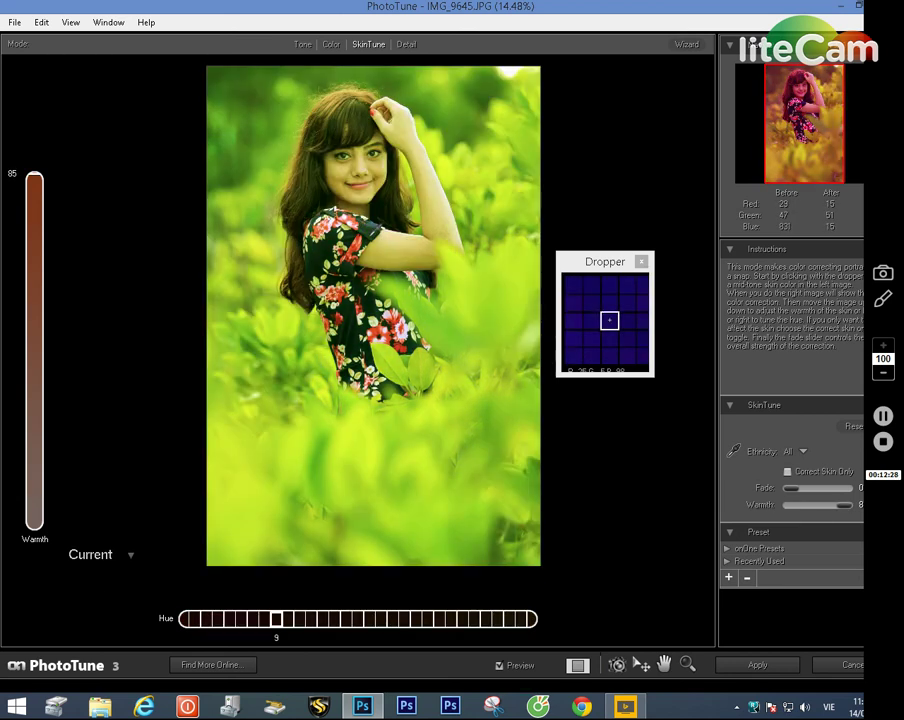
{"action": "left_click", "coordinate": [261, 85]}
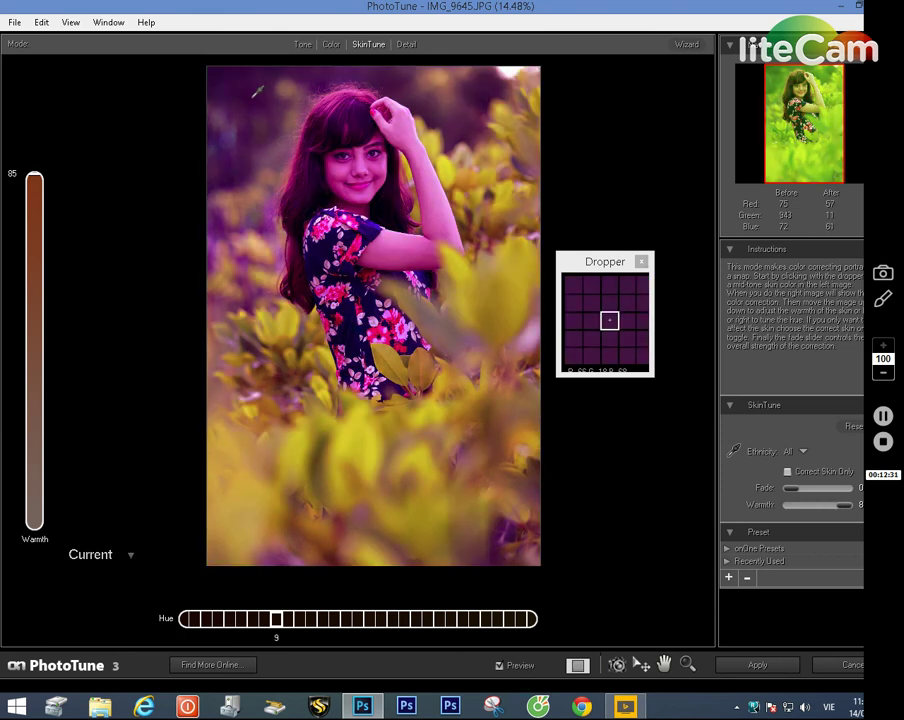
{"action": "left_click", "coordinate": [409, 160]}
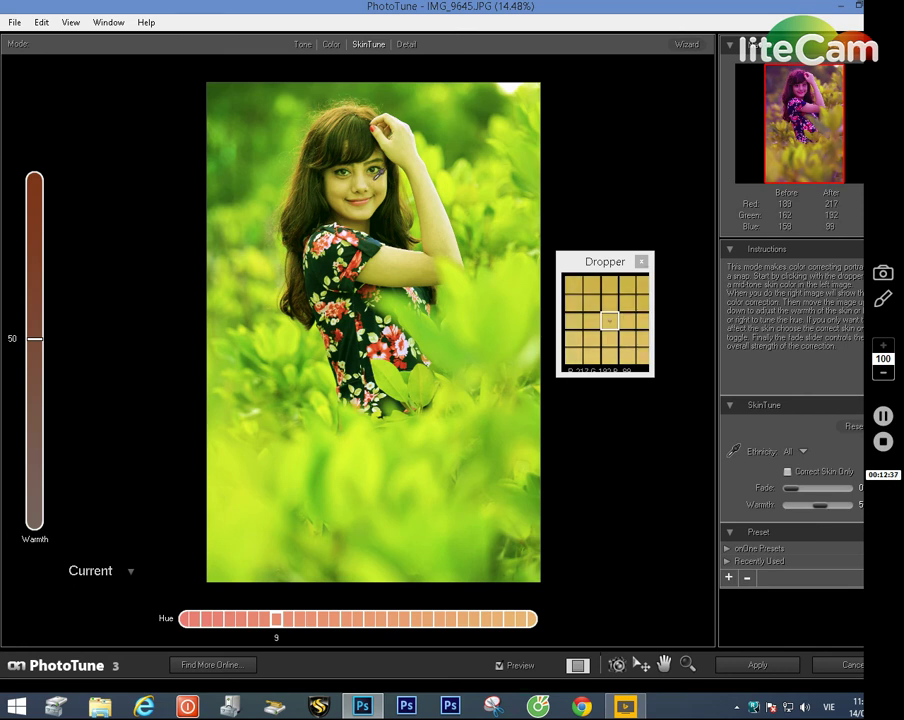
{"action": "left_click", "coordinate": [370, 178]}
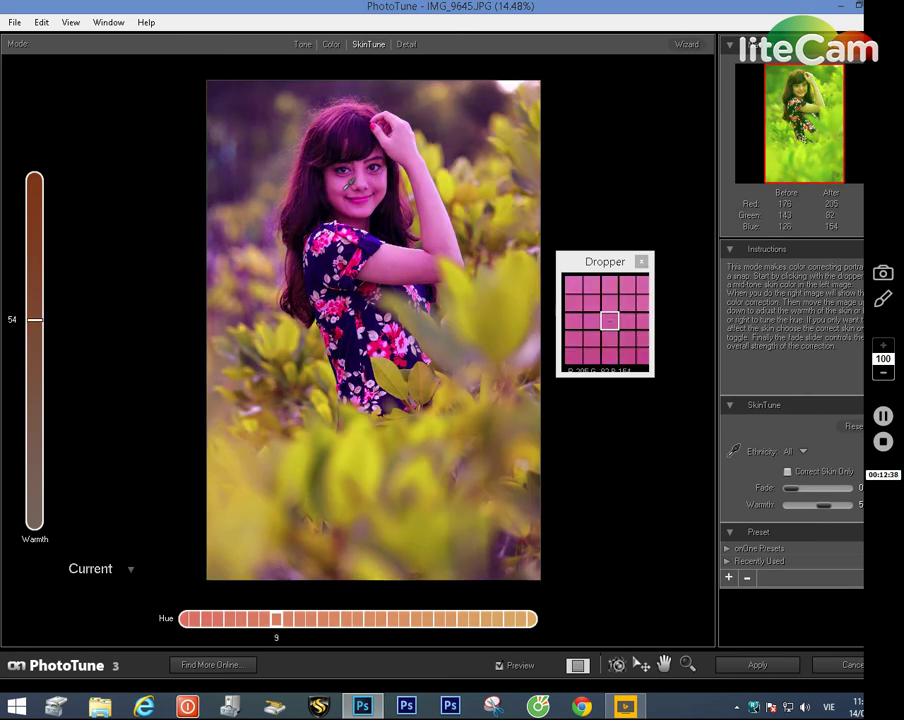
{"action": "left_click", "coordinate": [348, 184]}
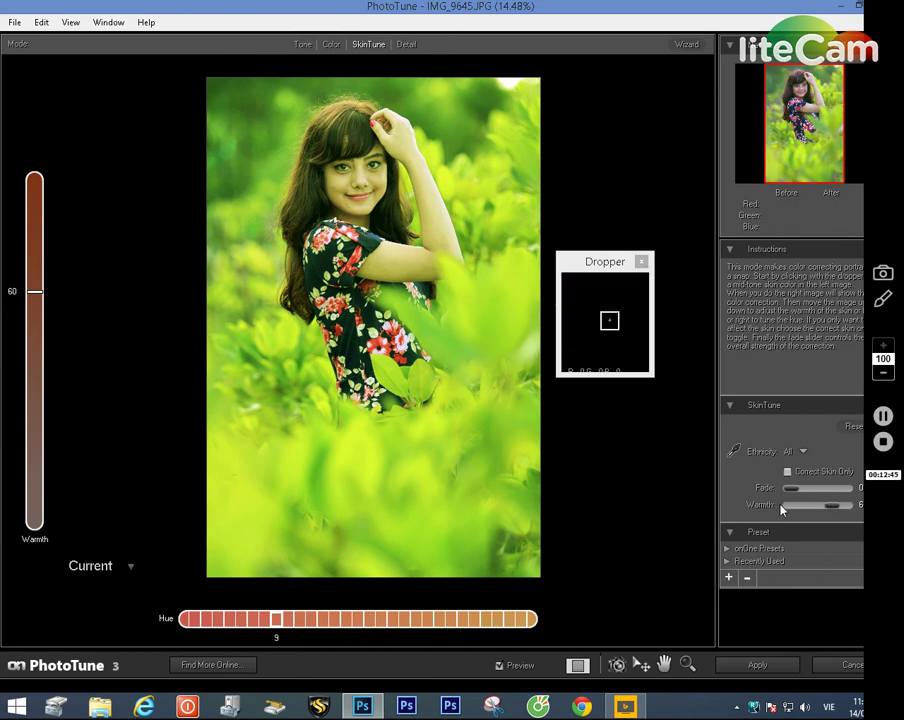
Step: Lower the skin warmth to 10, resample the skin on the arm and cheek, and set the warmth to 18
{"action": "left_click_drag", "start_coordinate": [829, 506], "coordinate": [494, 600]}
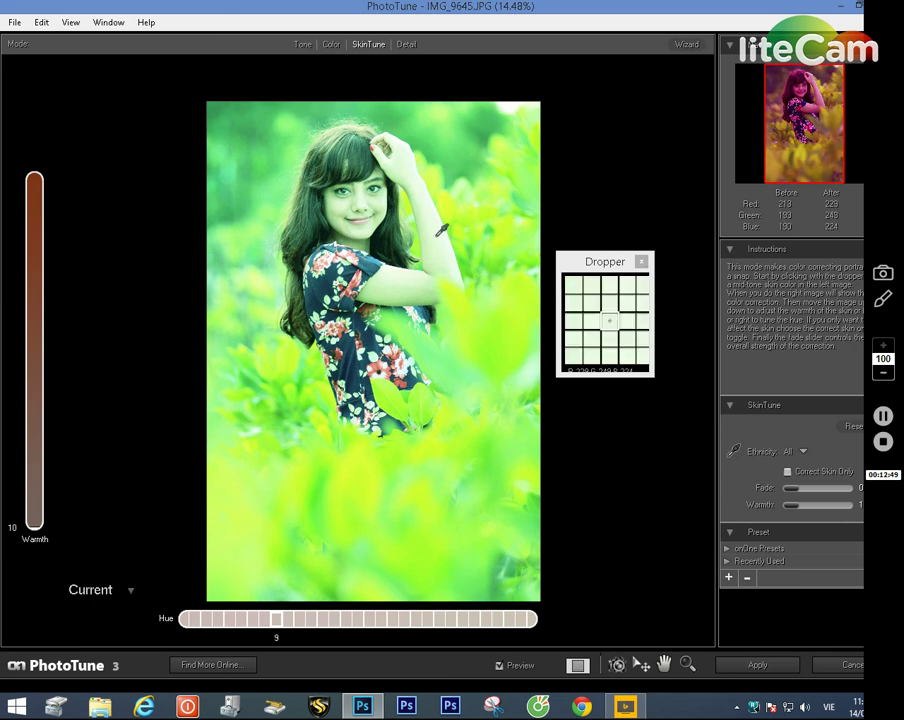
{"action": "left_click", "coordinate": [436, 236]}
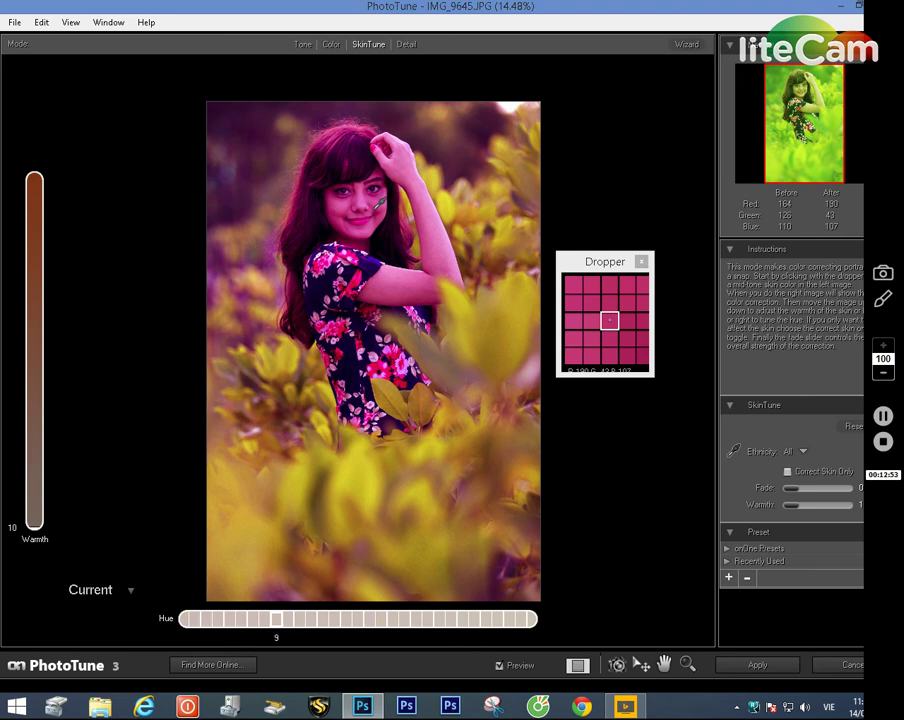
{"action": "left_click", "coordinate": [376, 206]}
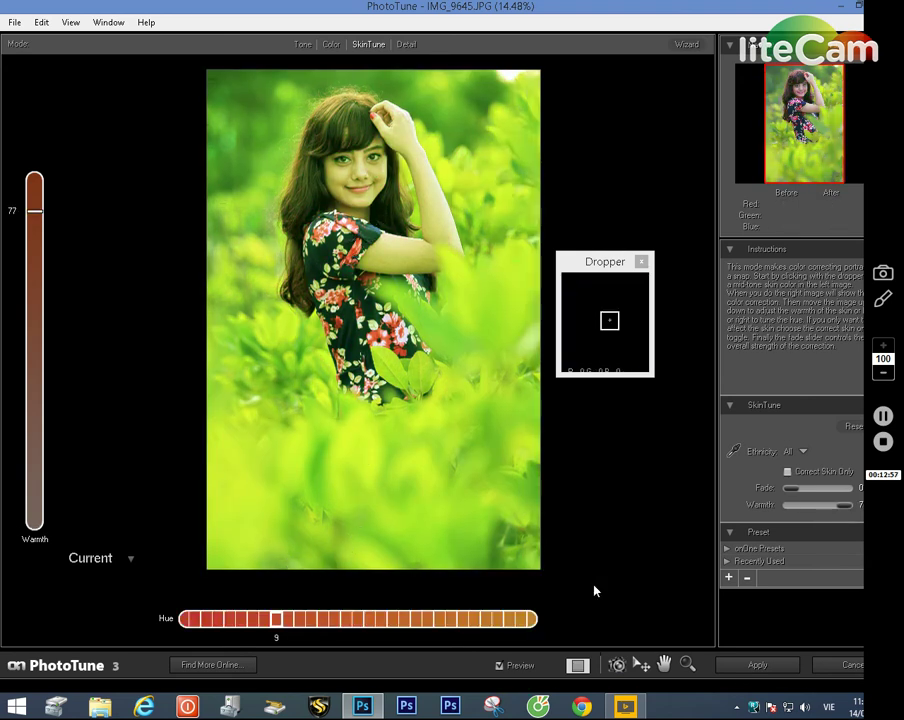
{"action": "left_click", "coordinate": [801, 507]}
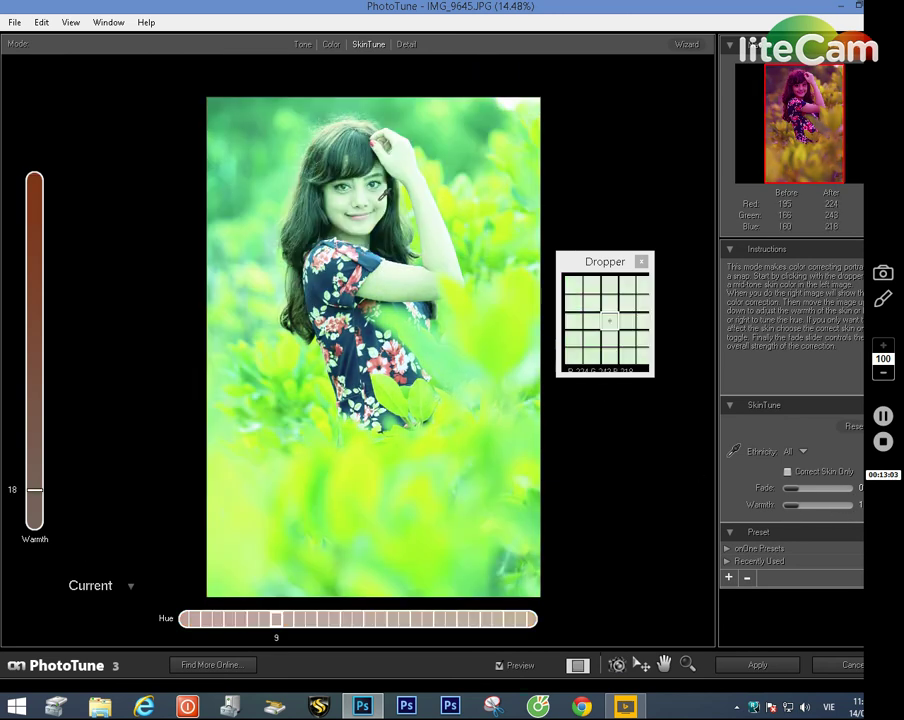
Step: Resample the skin tone on the woman's cheek and nose, lower the warmth to 40, and try hue 31
{"action": "left_click", "coordinate": [380, 197]}
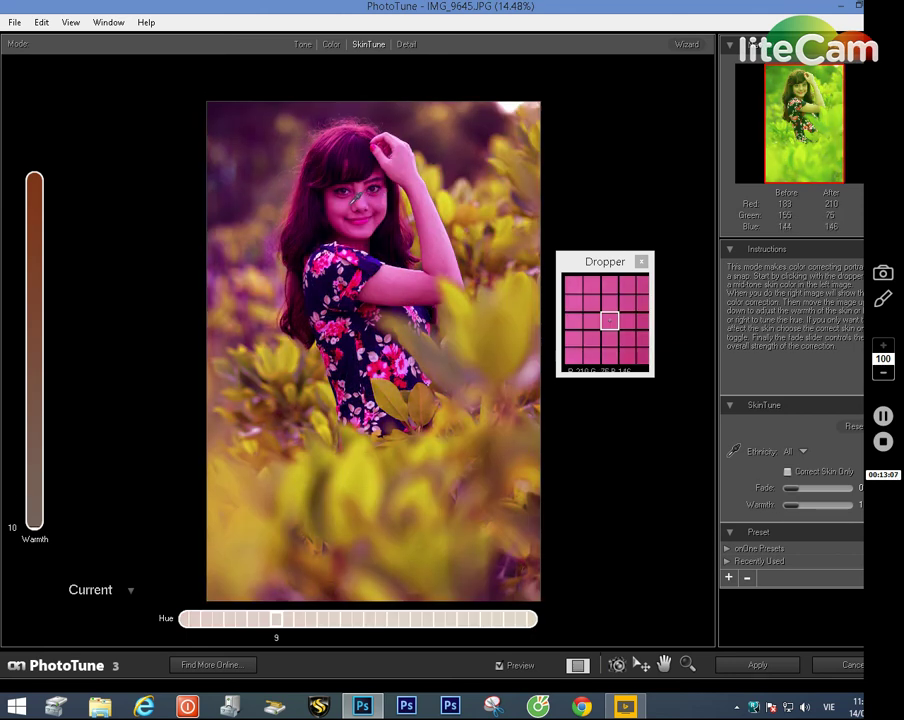
{"action": "left_click", "coordinate": [351, 205]}
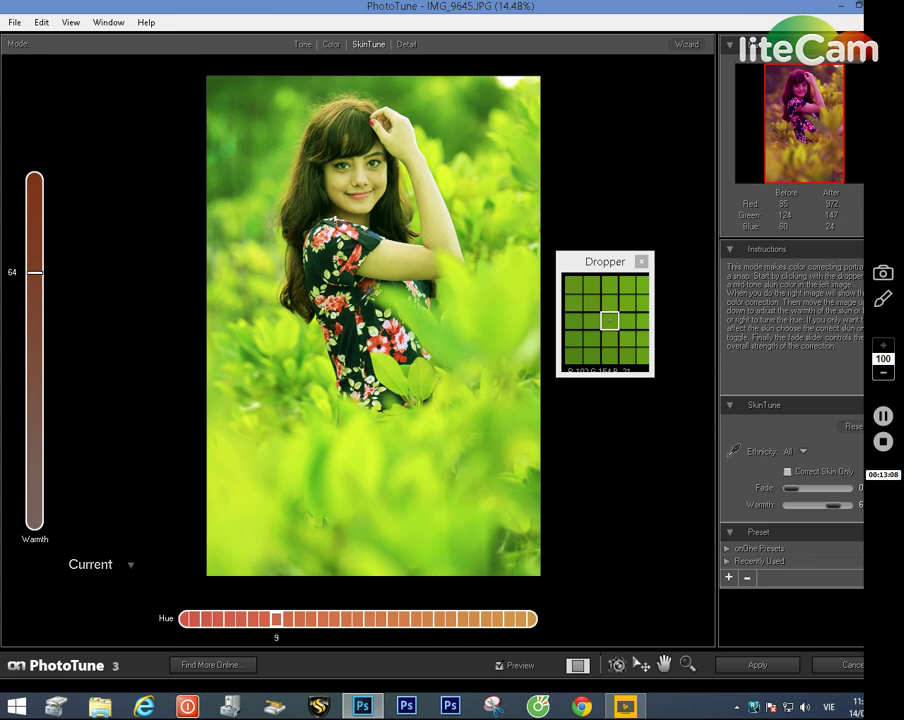
{"action": "left_click_drag", "start_coordinate": [37, 275], "coordinate": [36, 356]}
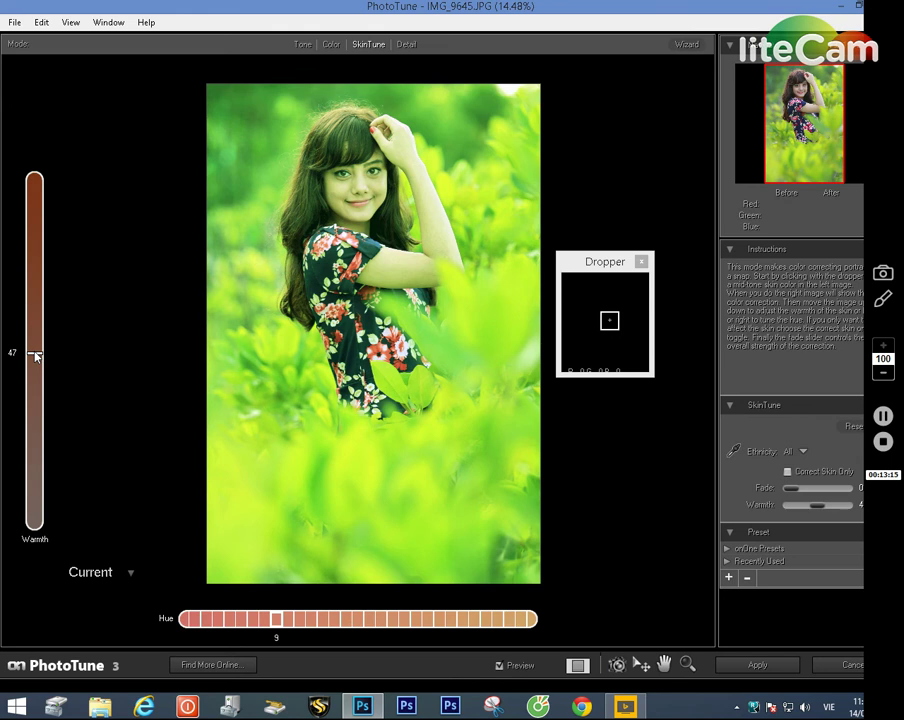
{"action": "left_click_drag", "start_coordinate": [33, 356], "coordinate": [21, 420]}
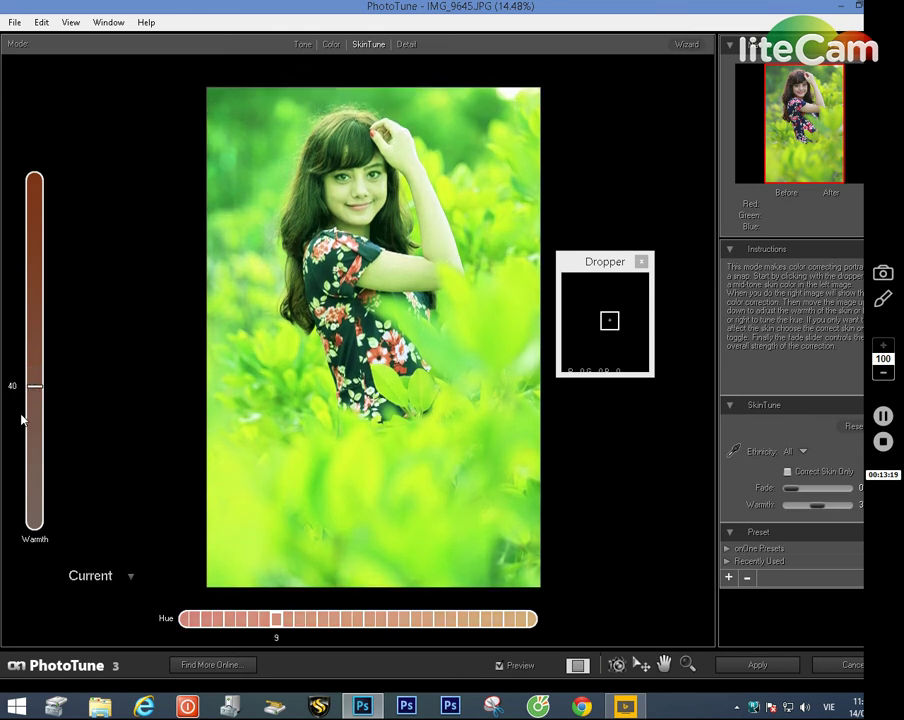
{"action": "left_click", "coordinate": [531, 621]}
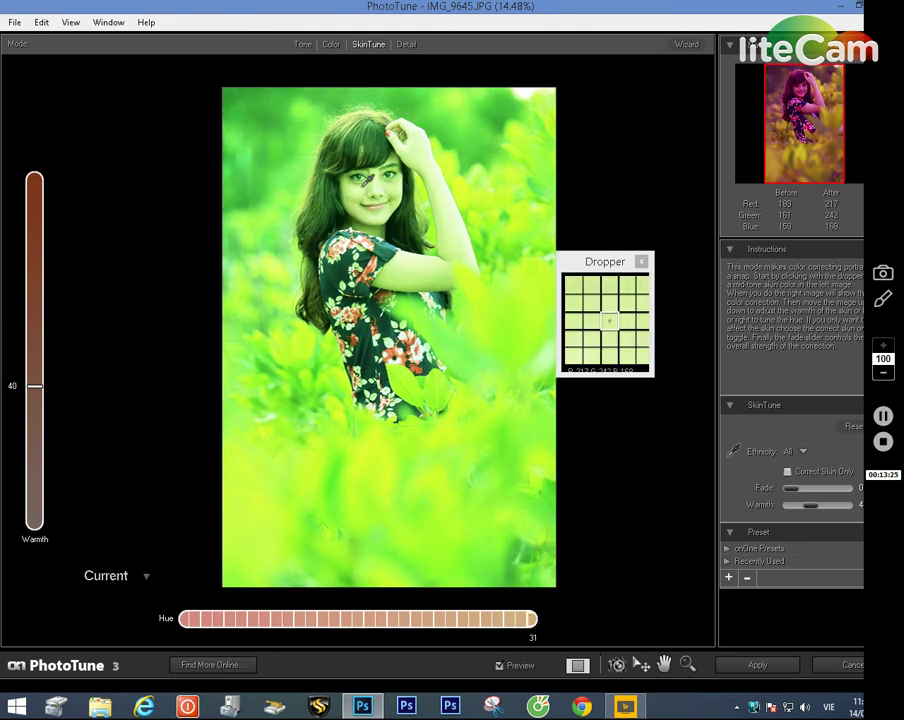
Step: Sample the woman's face, the foliage, and her bent arm with the skin dropper, and lower the warmth to 17
{"action": "left_click", "coordinate": [366, 178]}
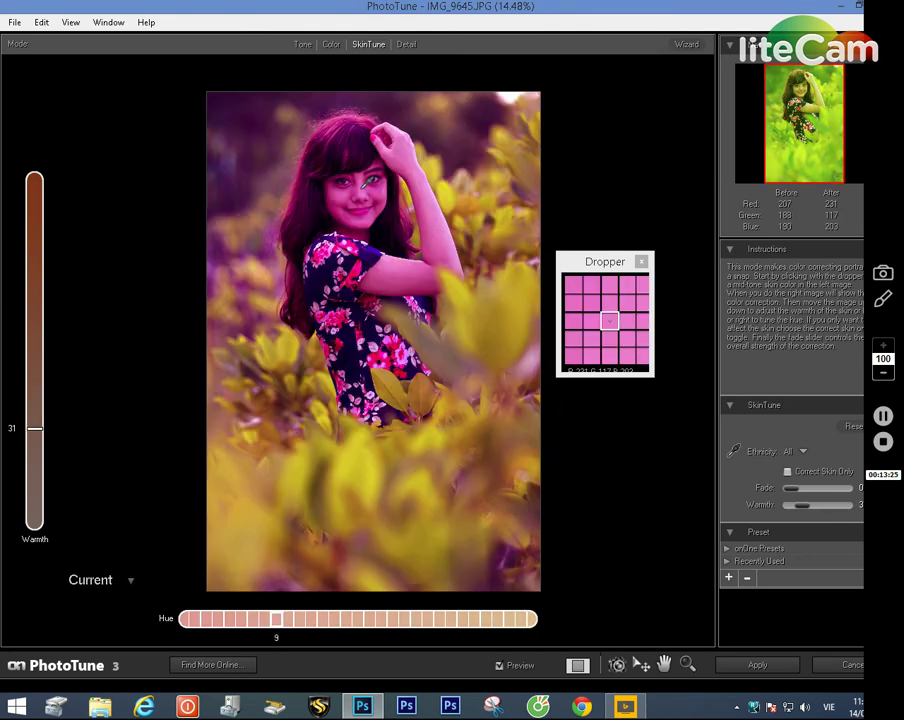
{"action": "left_click", "coordinate": [490, 195]}
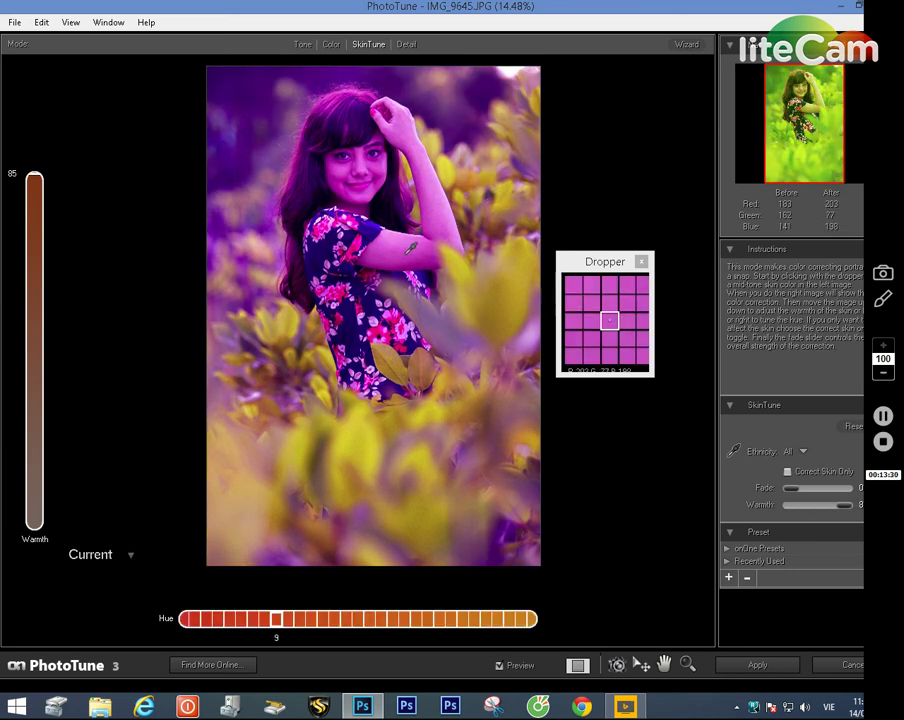
{"action": "left_click", "coordinate": [410, 247]}
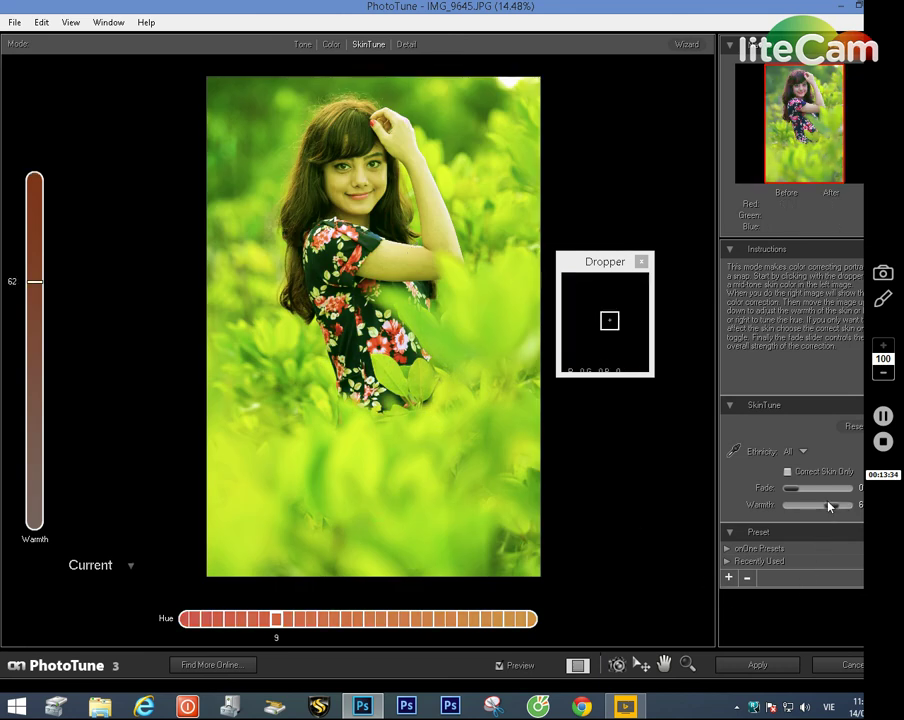
{"action": "left_click_drag", "start_coordinate": [829, 510], "coordinate": [792, 508]}
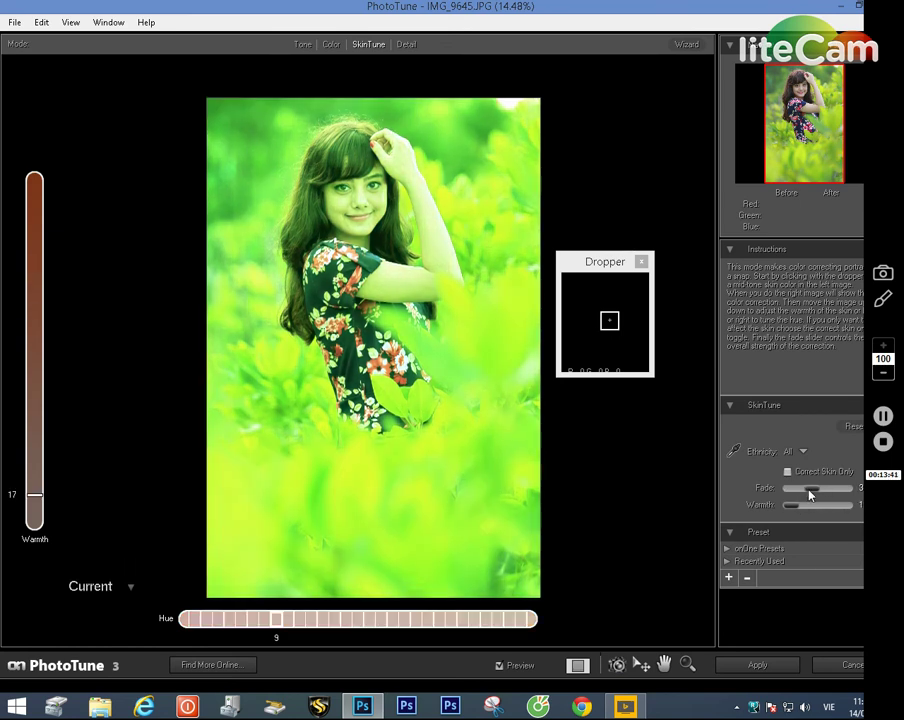
Step: Fade the skin correction by about a third, try warmth 23 with hue 13, and resample the skin on the face
{"action": "left_click", "coordinate": [808, 489]}
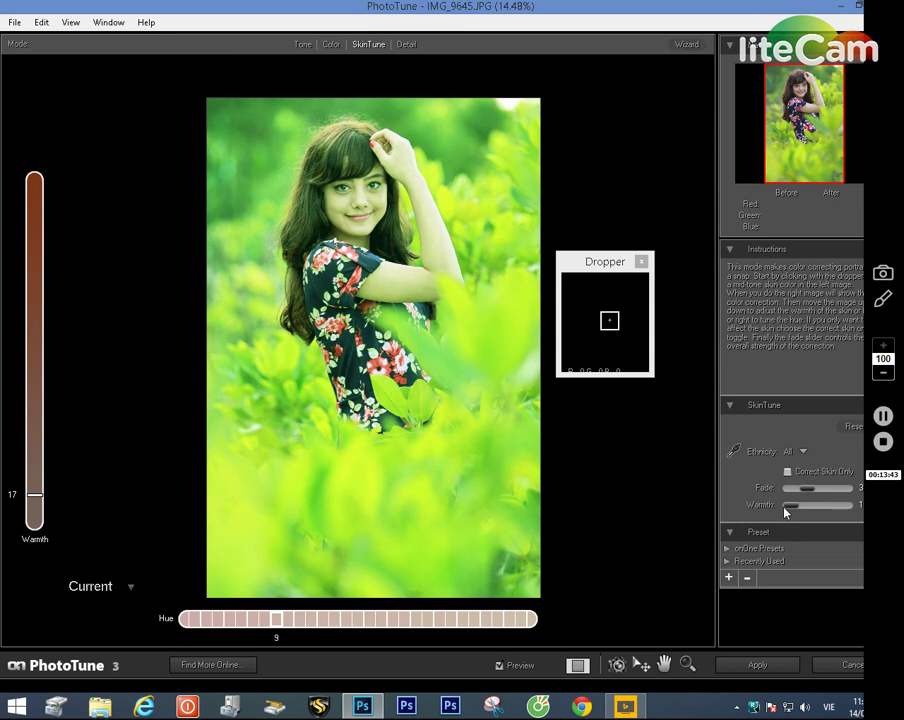
{"action": "left_click_drag", "start_coordinate": [792, 508], "coordinate": [799, 508]}
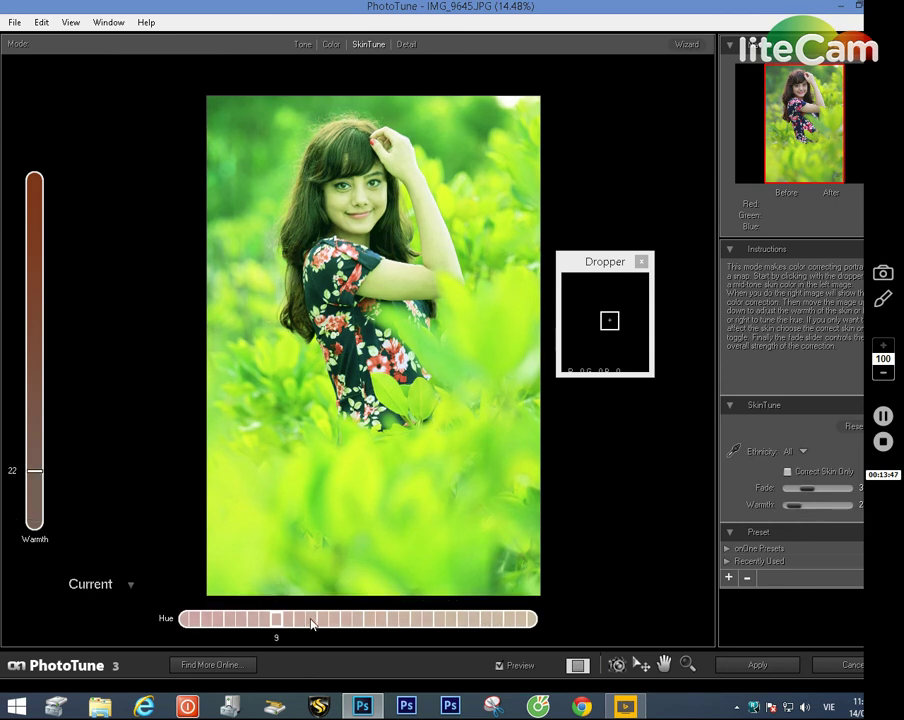
{"action": "left_click", "coordinate": [320, 622]}
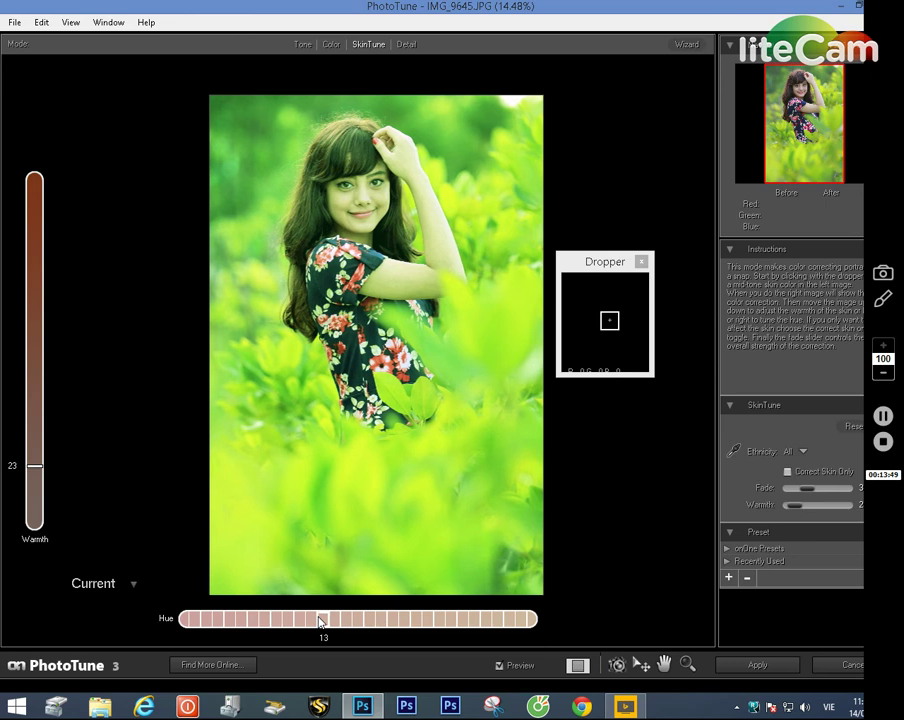
{"action": "left_click", "coordinate": [370, 195]}
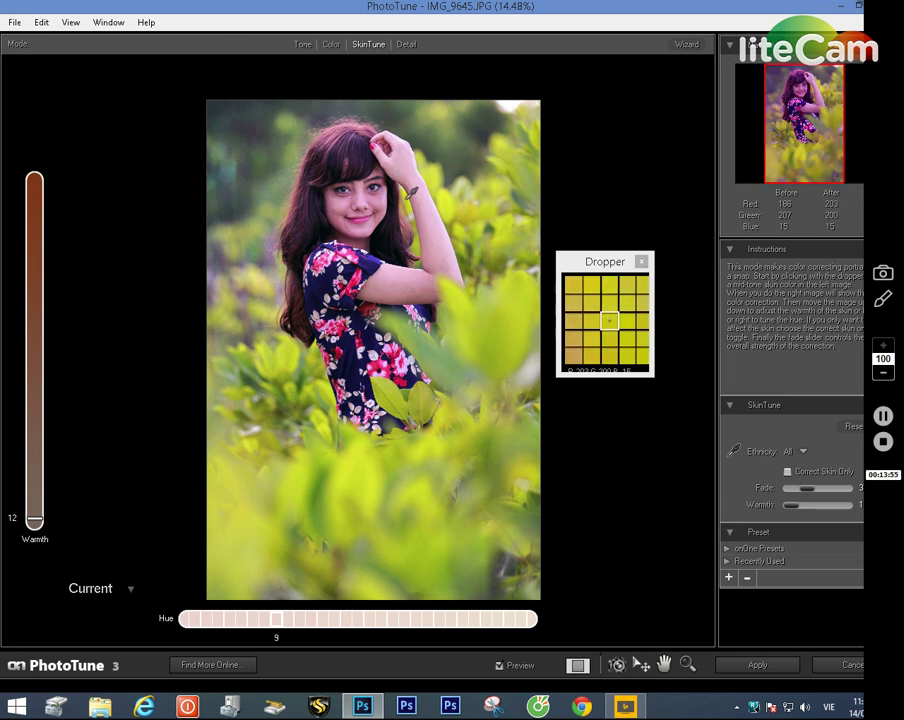
Step: Shift the photo's color to cyan 8 and blue 2 in Color mode, and apply the correction
{"action": "left_click", "coordinate": [329, 44]}
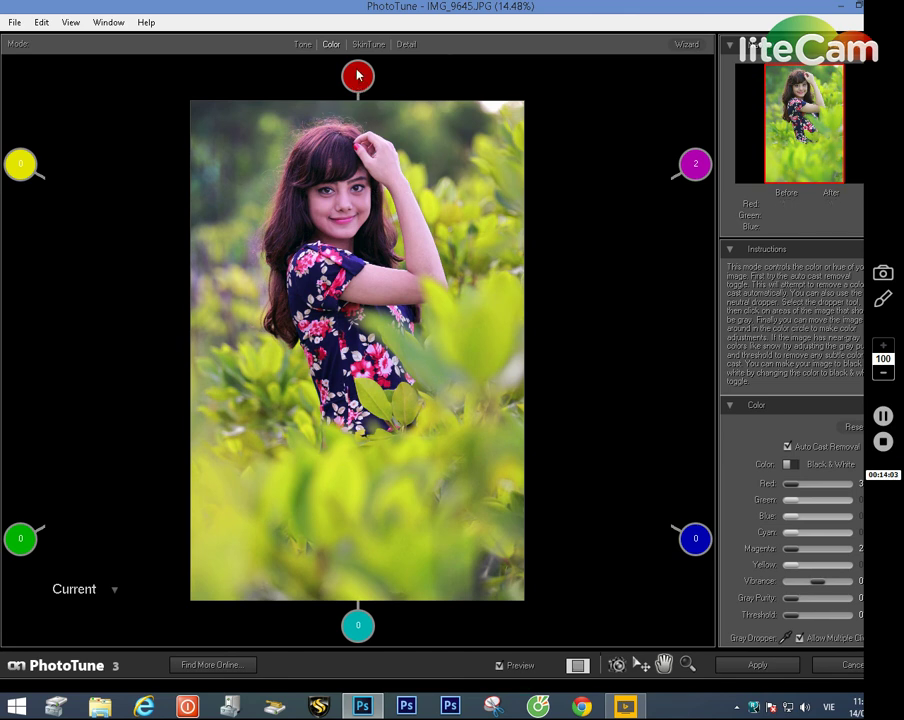
{"action": "left_click_drag", "start_coordinate": [357, 71], "coordinate": [399, 60]}
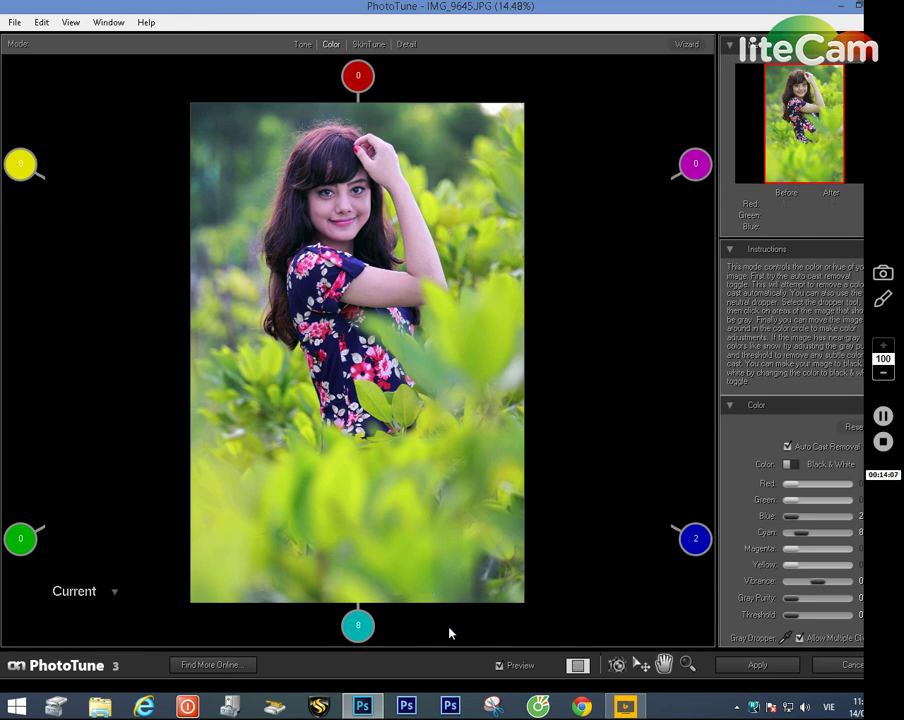
{"action": "left_click", "coordinate": [758, 664]}
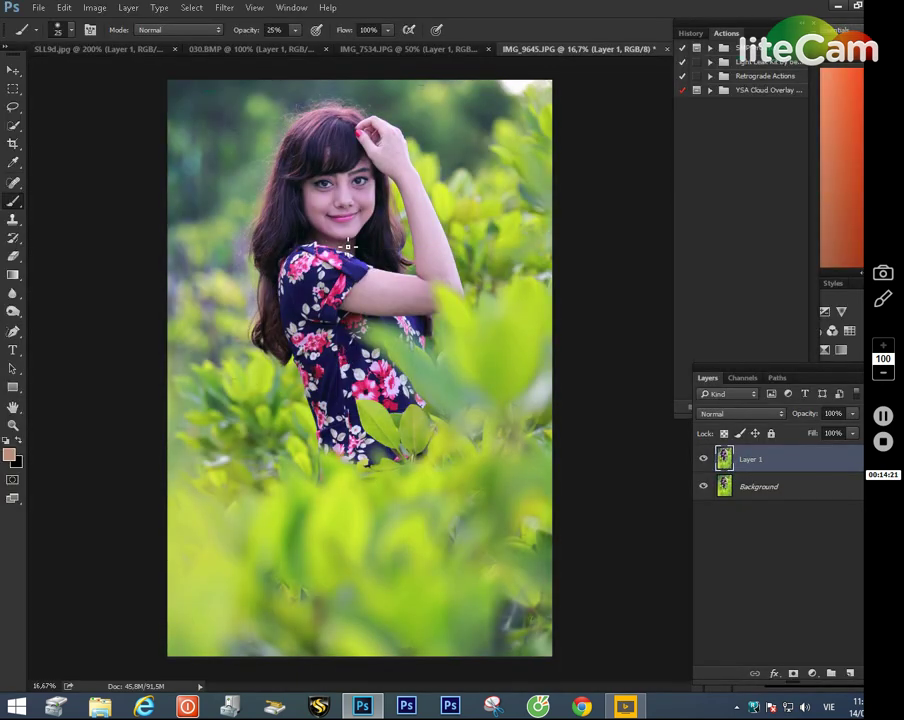
Step: Compare the corrected photo with the original by repeatedly hiding and showing Layer 1, including a closer look at the woman
{"action": "left_click", "coordinate": [705, 460]}
{"action": "left_click", "coordinate": [705, 460]}
{"action": "key", "text": "z"}
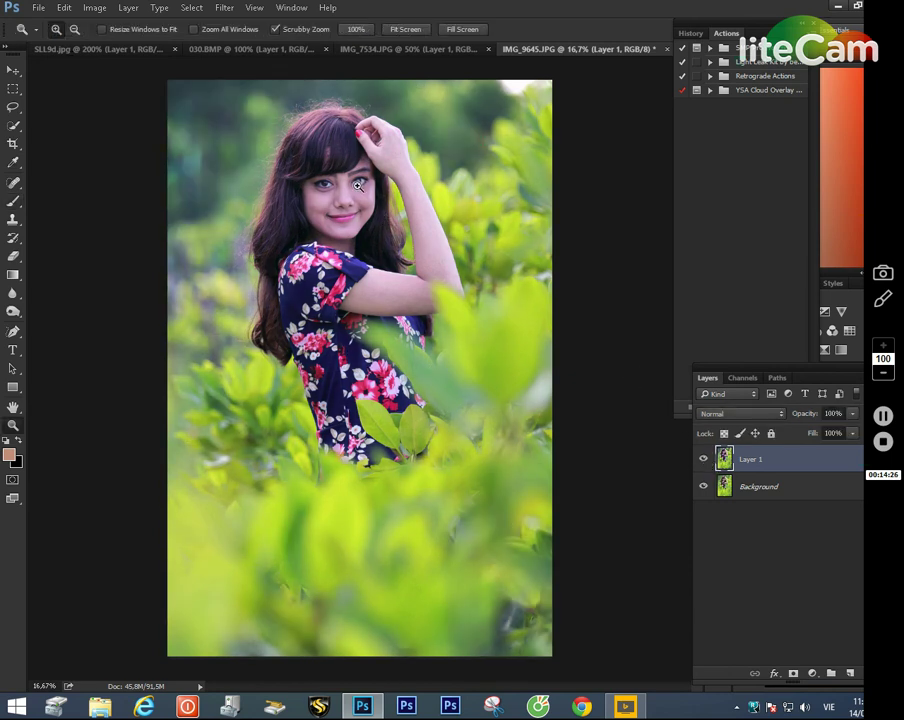
{"action": "left_click", "coordinate": [358, 184]}
{"action": "key", "text": "b"}
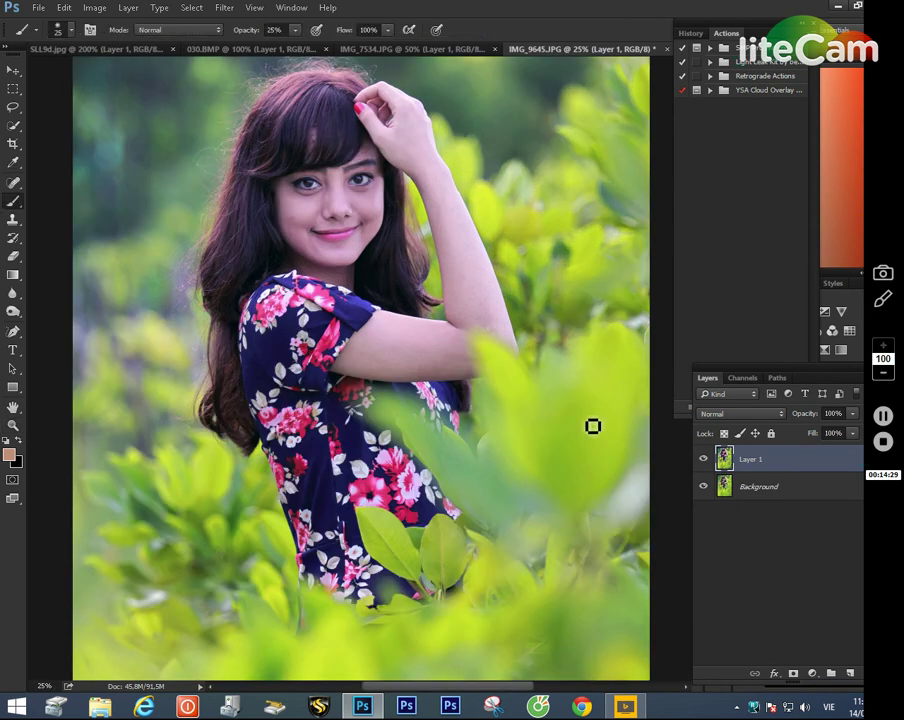
{"action": "left_click", "coordinate": [703, 459]}
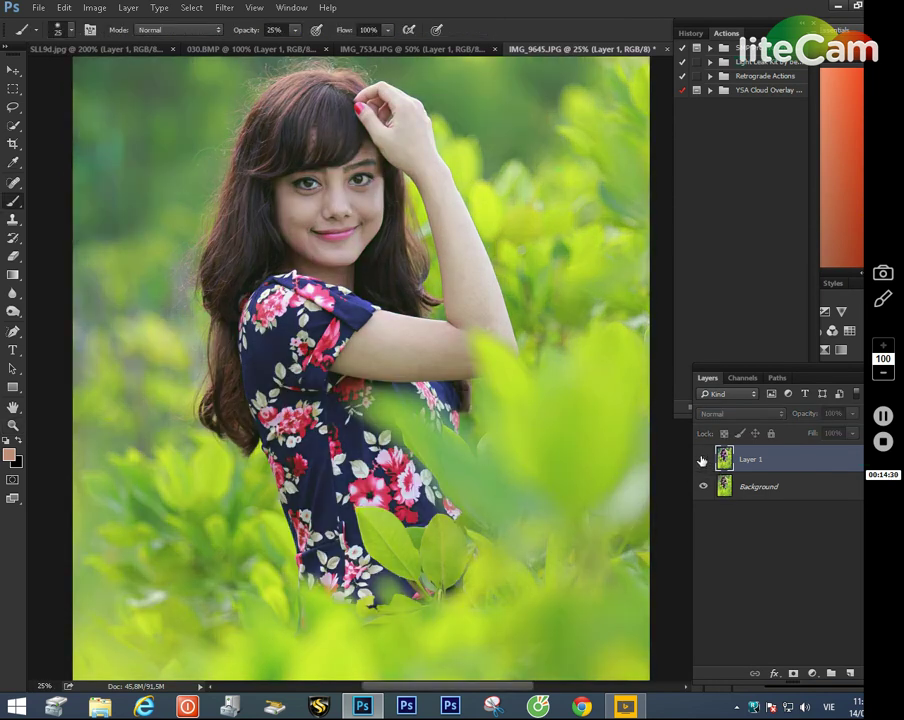
{"action": "left_click", "coordinate": [703, 459]}
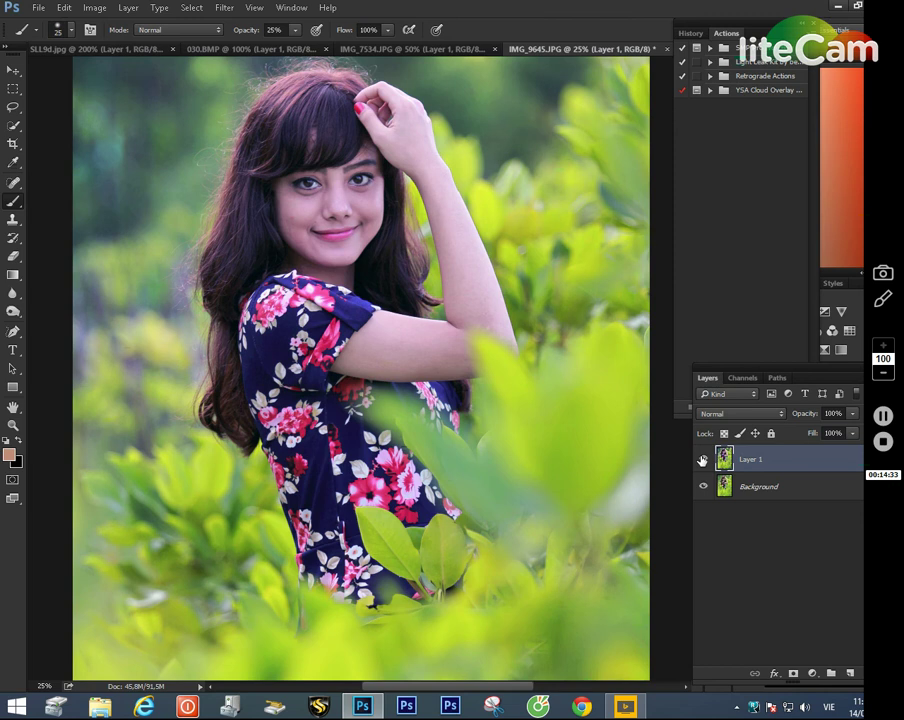
{"action": "left_click", "coordinate": [703, 459]}
{"action": "left_click", "coordinate": [703, 459]}
{"action": "key", "text": "ctrl+minus"}
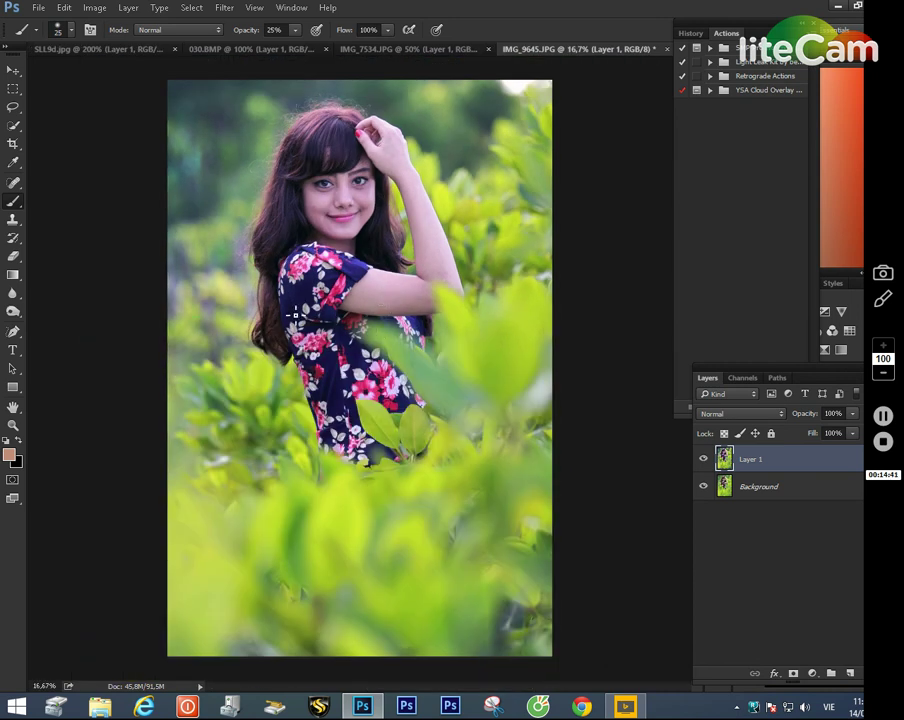
Step: Reopen the corrected photo in PhotoTune 3 as an image without people
{"action": "left_click", "coordinate": [38, 12]}
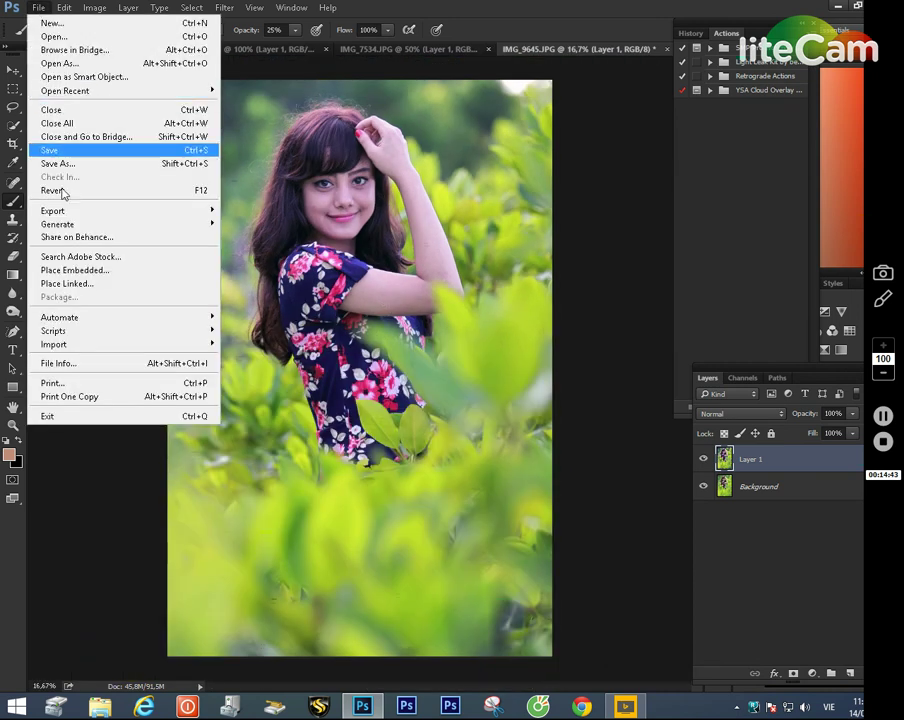
{"action": "mouse_move", "coordinate": [146, 318]}
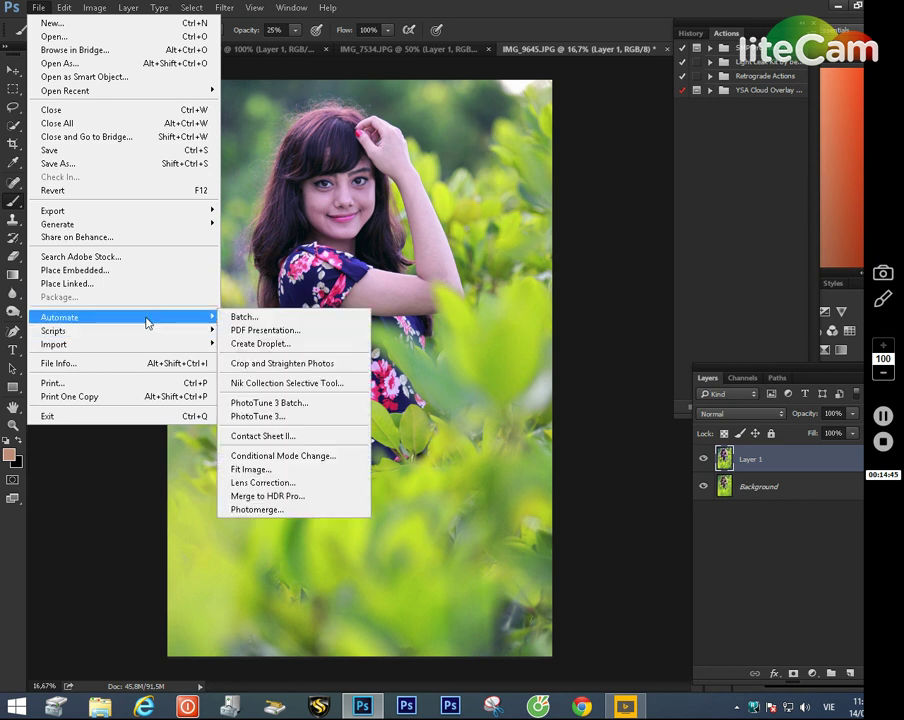
{"action": "left_click", "coordinate": [273, 422]}
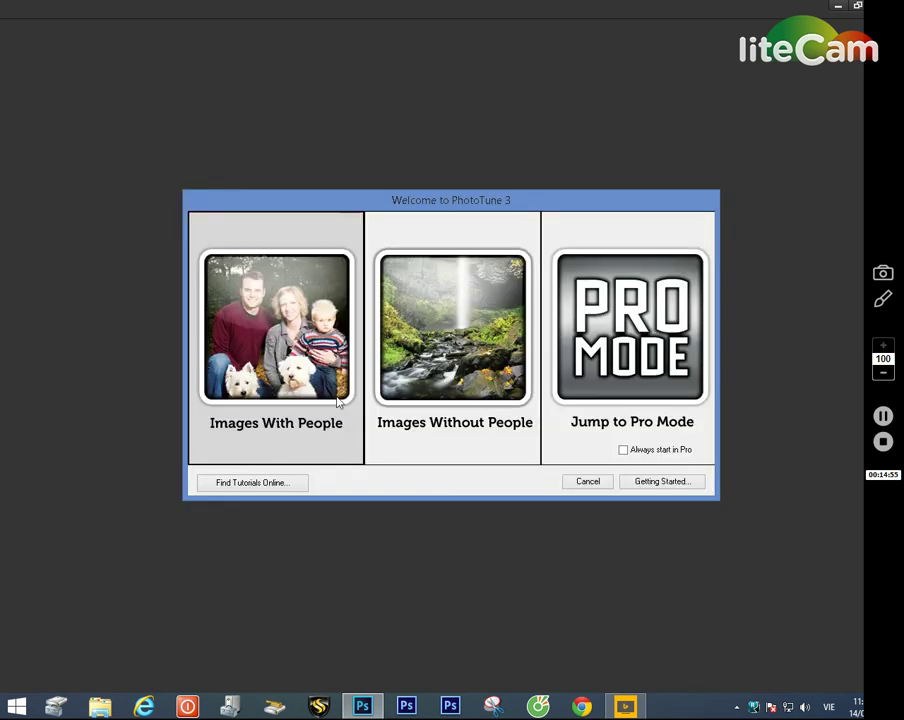
{"action": "left_click", "coordinate": [424, 320]}
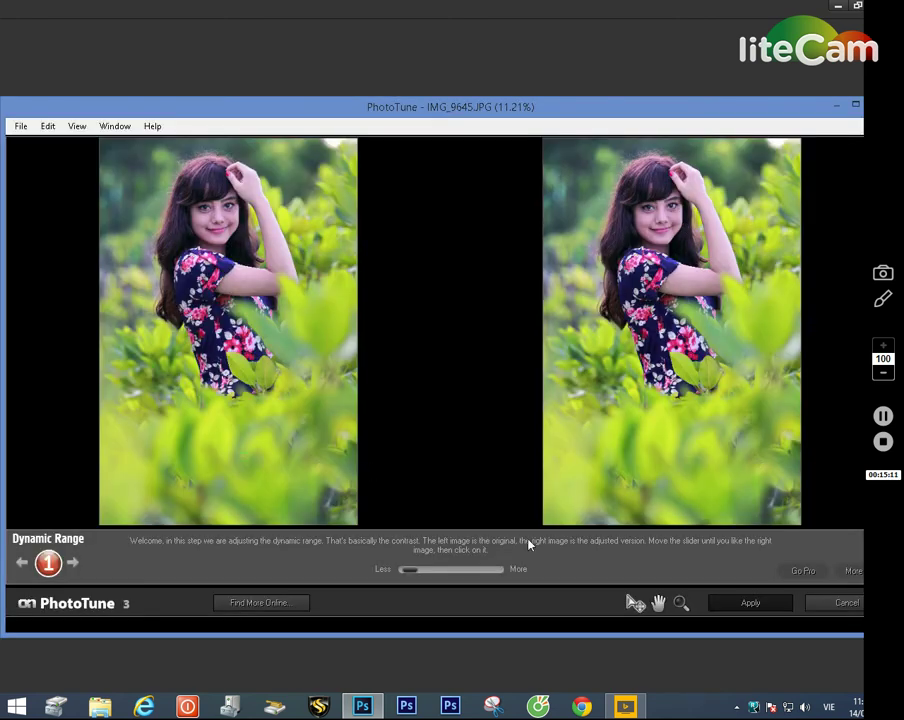
Step: Increase the dynamic range enhancement to a moderate level and switch to Pro mode
{"action": "left_click_drag", "start_coordinate": [411, 571], "coordinate": [443, 574]}
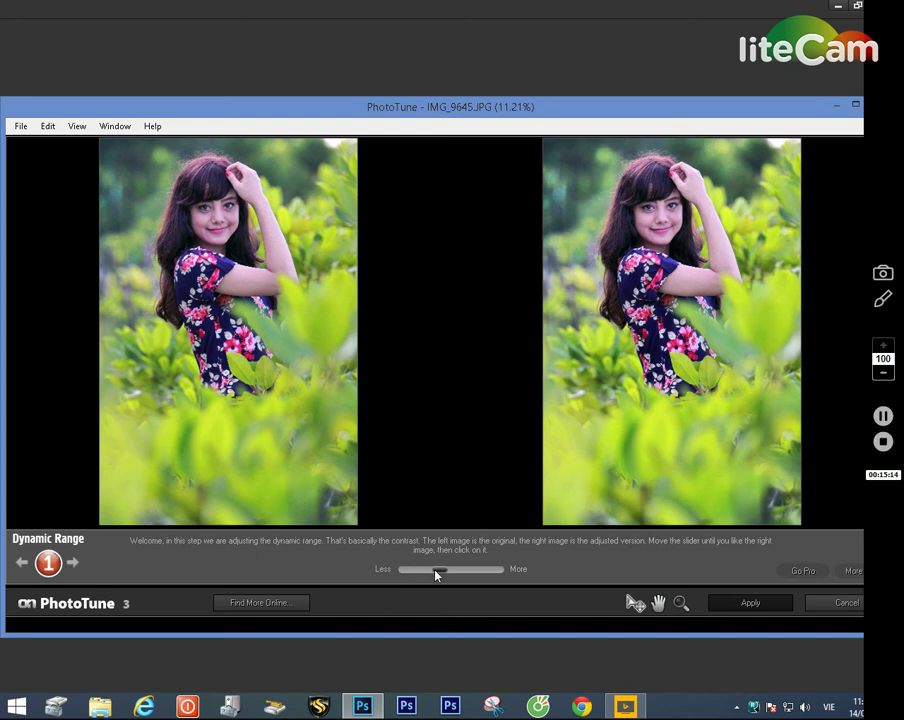
{"action": "left_click", "coordinate": [803, 572]}
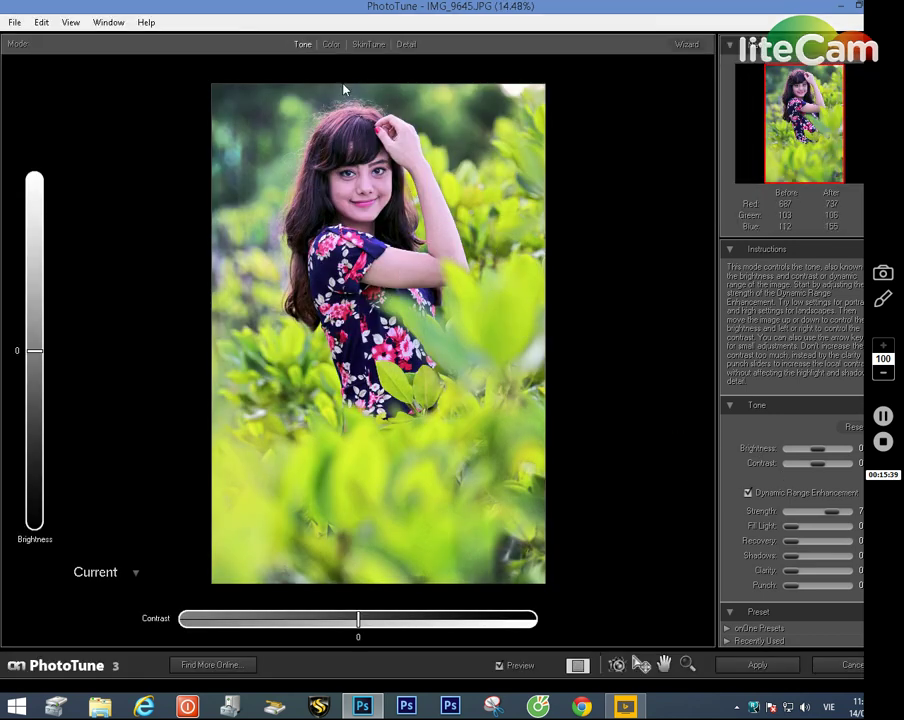
Step: Switch to Color mode and try a shift to red 29, followed by cyan 10 with blue 4
{"action": "left_click", "coordinate": [336, 46]}
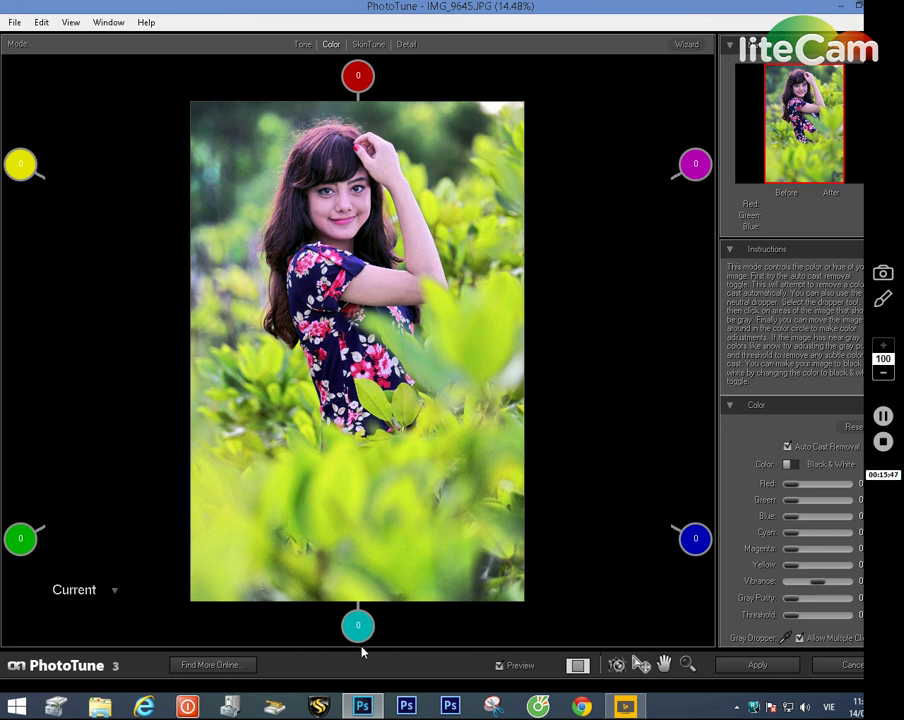
{"action": "key", "text": "Up"}
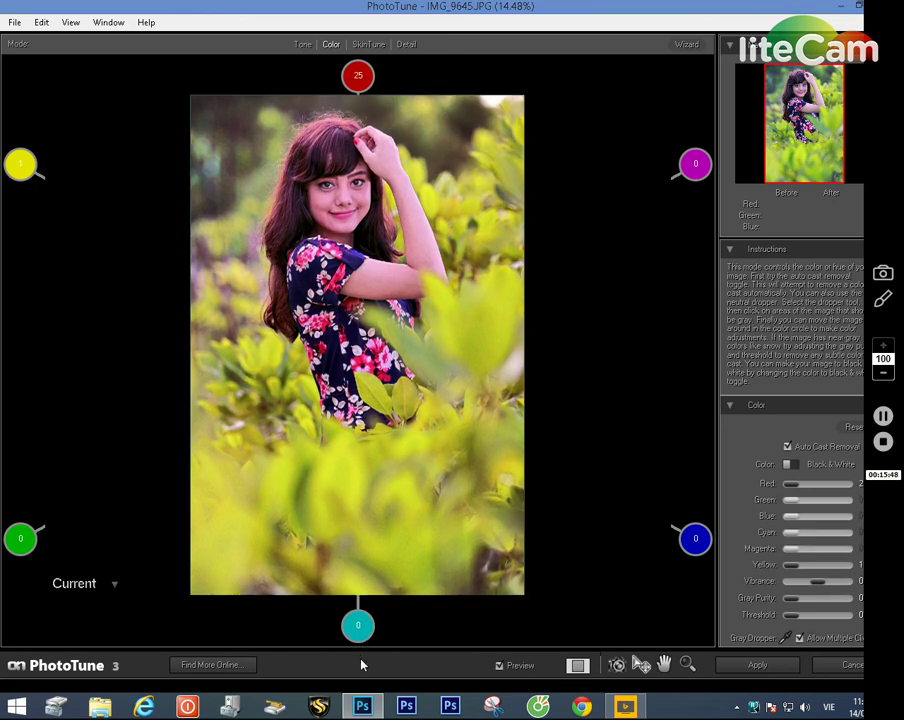
{"action": "key", "text": "Up"}
{"action": "key", "text": "Up"}
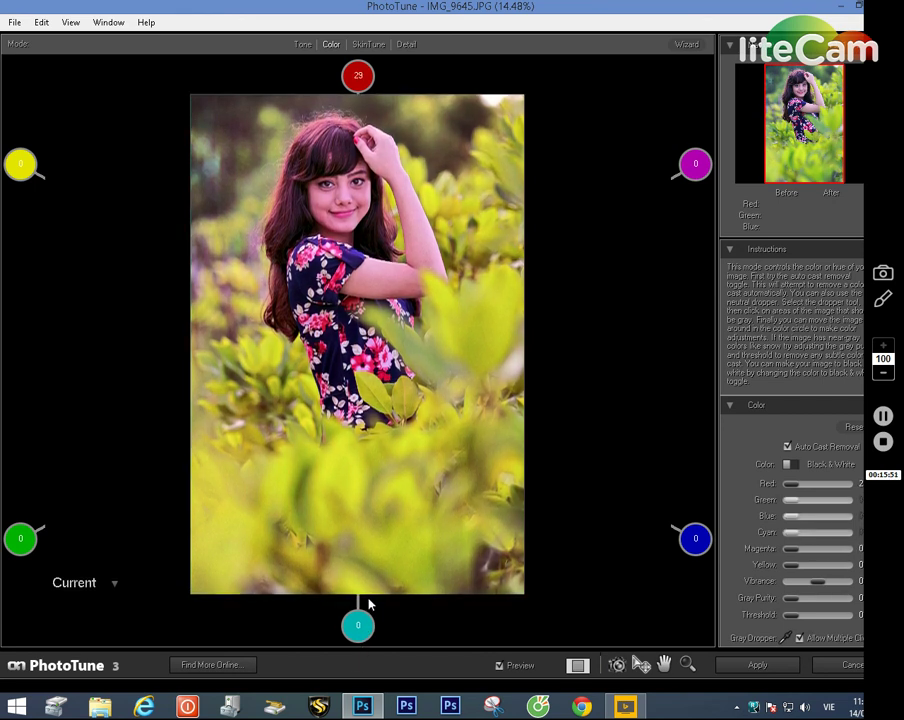
{"action": "mouse_move", "coordinate": [369, 594]}
{"action": "left_mouse_down"}
{"action": "mouse_move", "coordinate": [366, 618]}
{"action": "mouse_move", "coordinate": [365, 602]}
{"action": "left_mouse_up"}
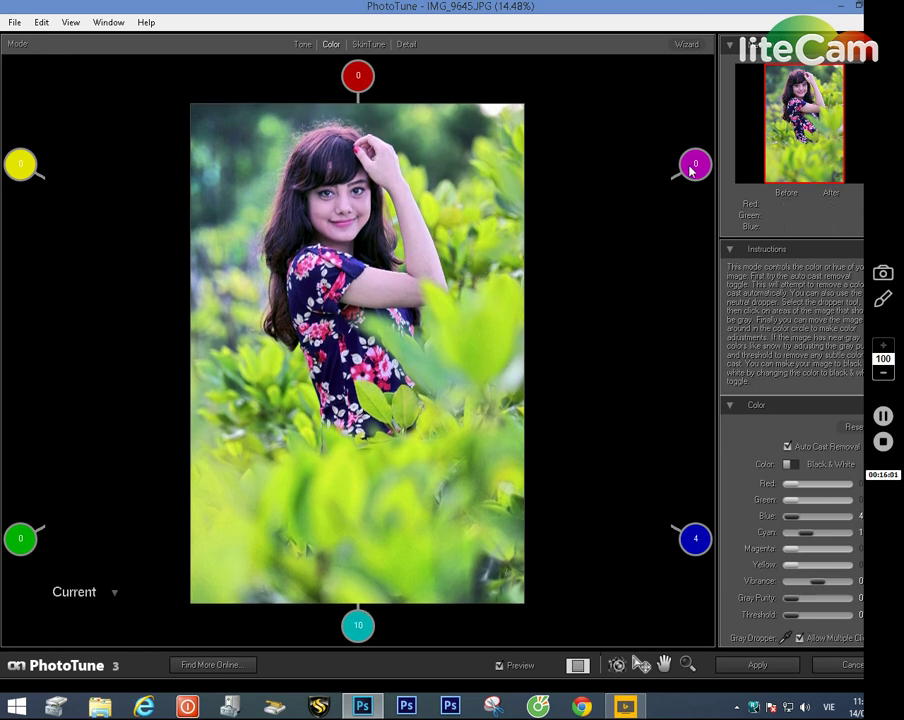
Step: Try shifting the photo's color to blue 16 with magenta 1, and to red 8 with yellow 1
{"action": "mouse_move", "coordinate": [690, 172]}
{"action": "left_mouse_down"}
{"action": "mouse_move", "coordinate": [672, 178]}
{"action": "mouse_move", "coordinate": [703, 170]}
{"action": "left_mouse_up"}
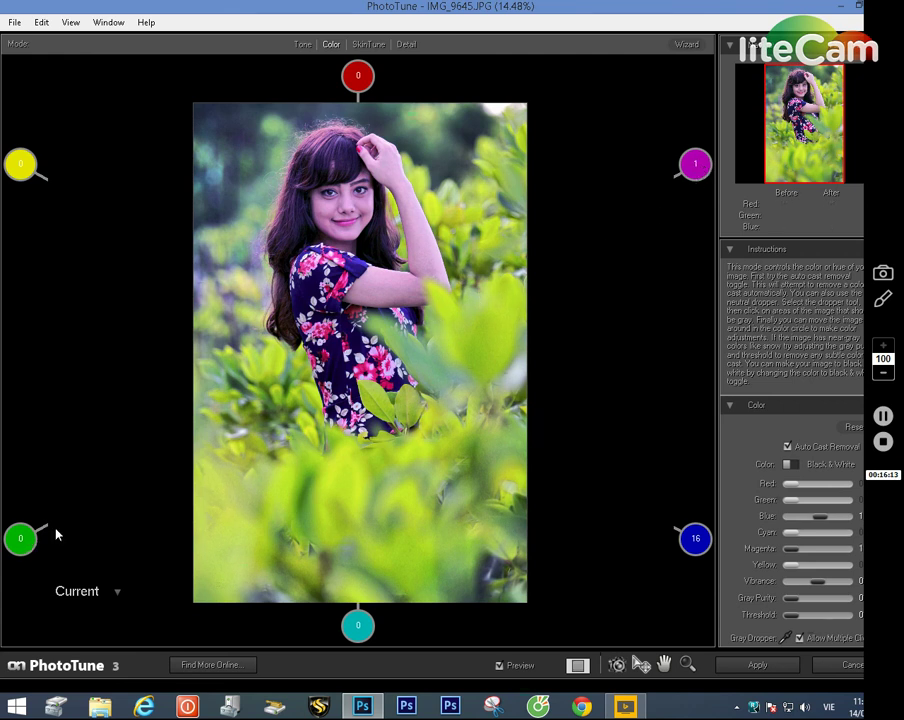
{"action": "key", "text": "Right"}
{"action": "key", "text": "Right"}
{"action": "key", "text": "Right"}
{"action": "key", "text": "Right"}
{"action": "left_click_drag", "start_coordinate": [53, 529], "coordinate": [21, 548]}
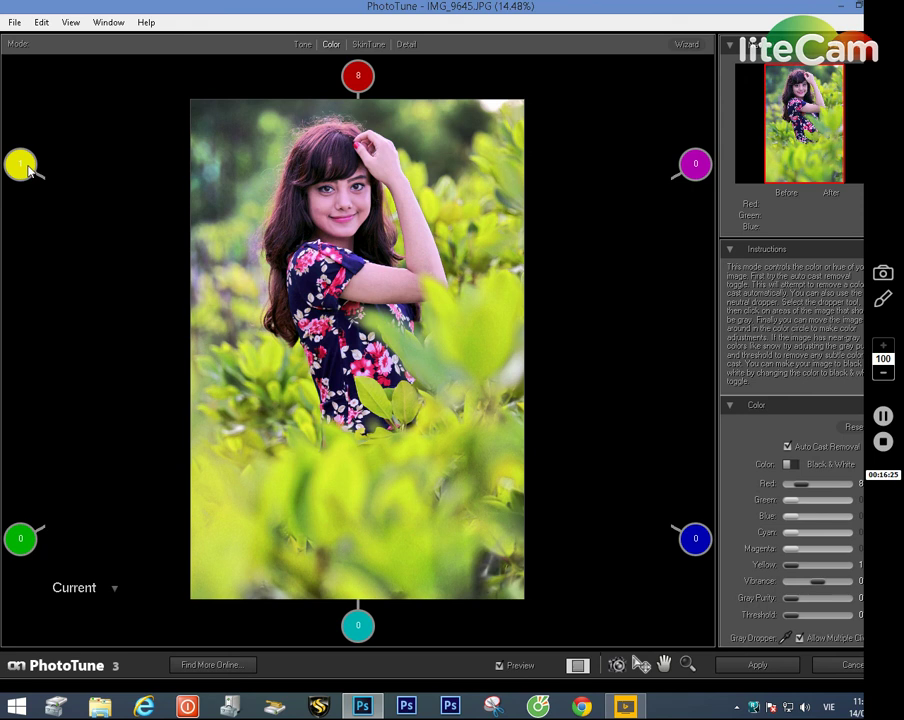
Step: Rebalance the photo's color from a trial of red 5 and magenta 10 to magenta 5 and blue 2
{"action": "key", "text": "ctrl+z"}
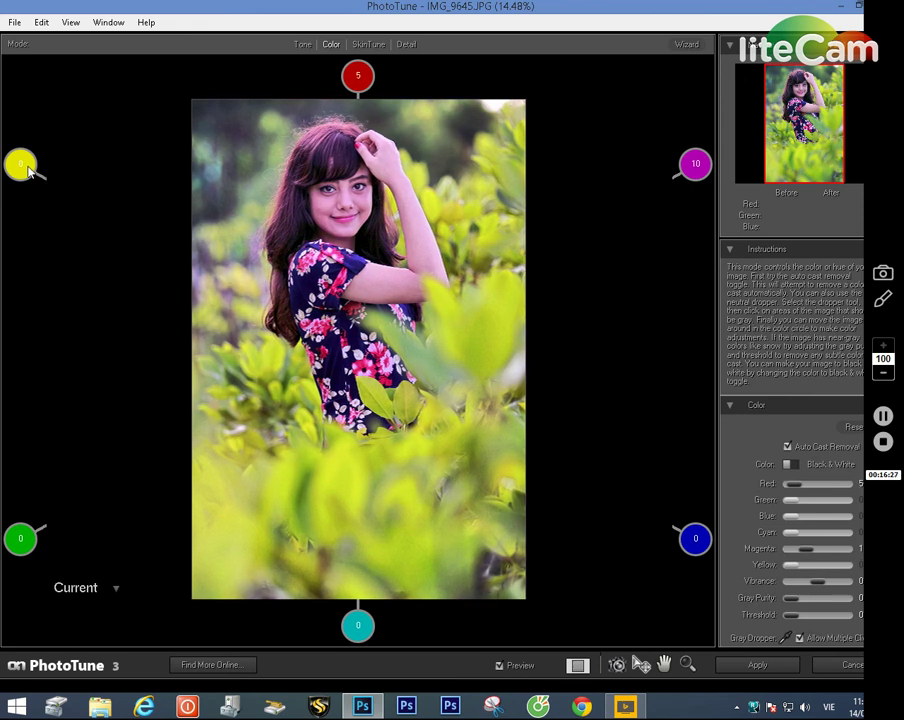
{"action": "left_click", "coordinate": [358, 73]}
{"action": "left_click", "coordinate": [358, 73]}
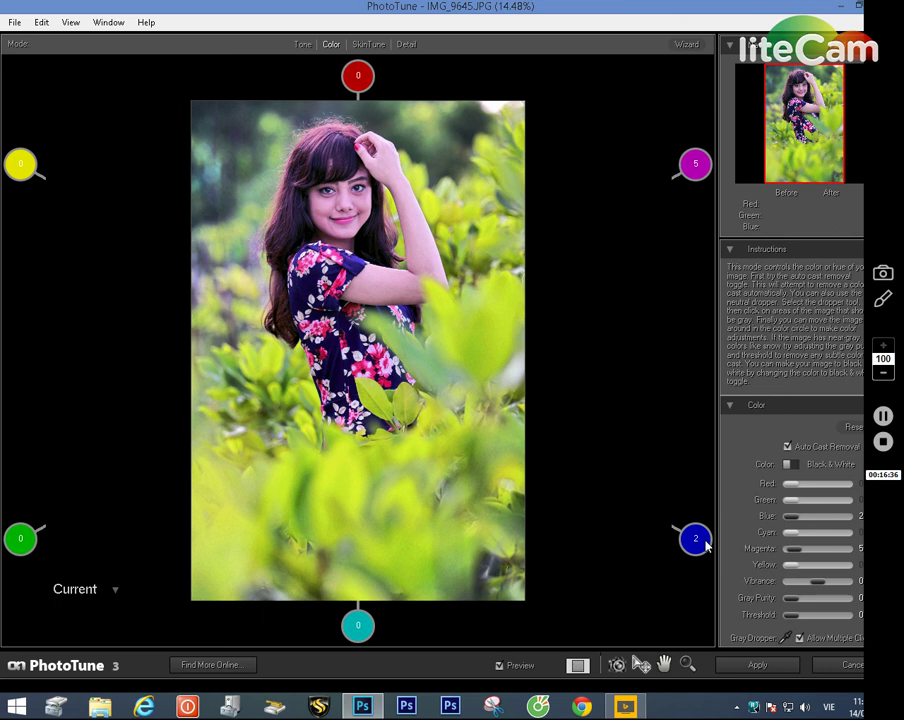
Step: Try the photo's vibrance at its minimum and near its maximum, and settle slightly below neutral
{"action": "left_click", "coordinate": [792, 582]}
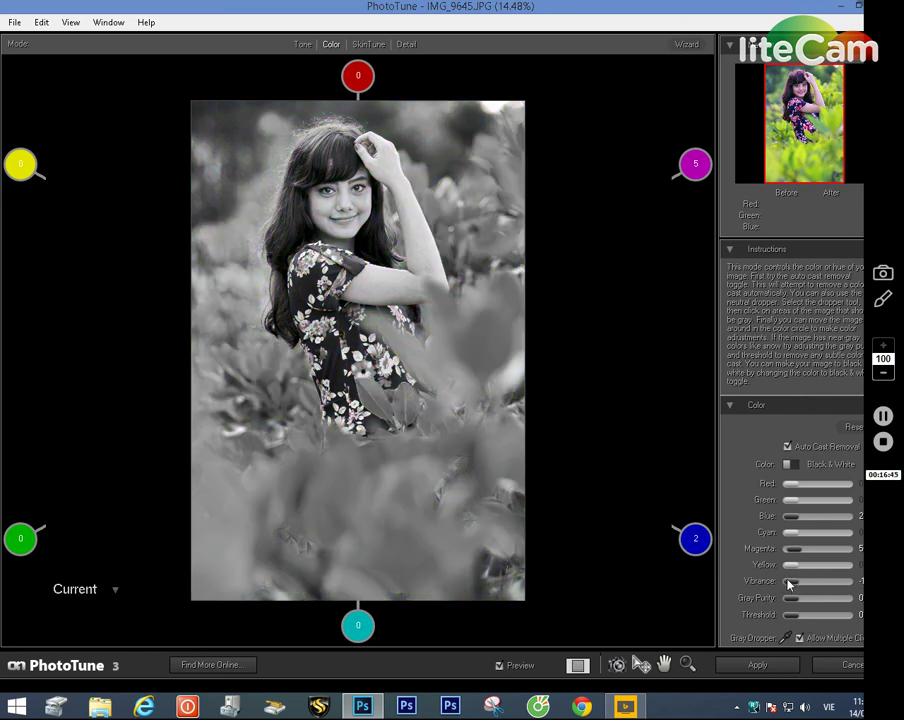
{"action": "left_click", "coordinate": [844, 584]}
{"action": "left_click", "coordinate": [784, 584]}
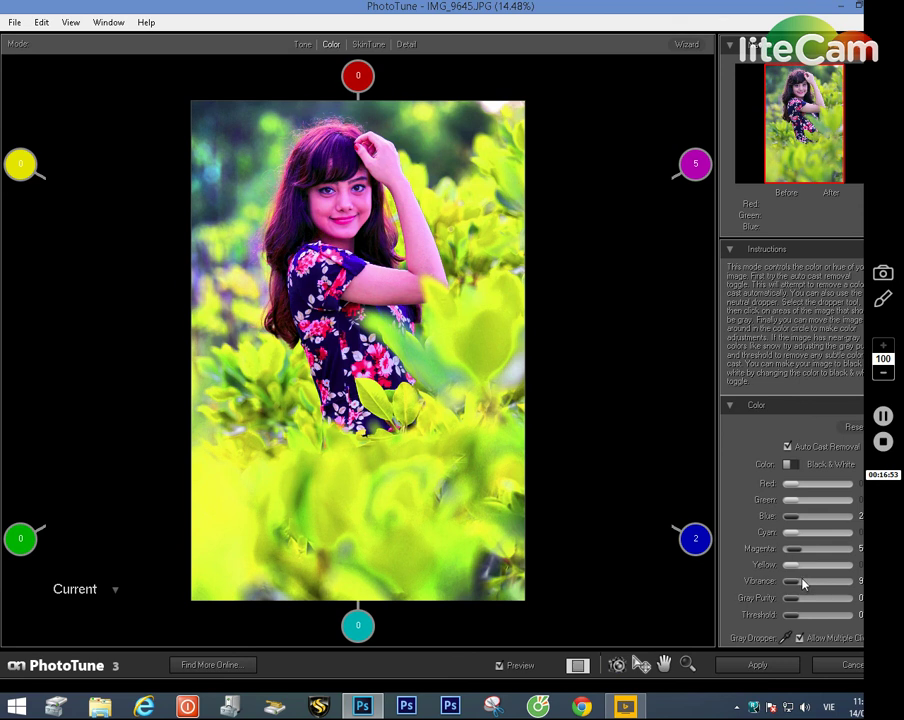
{"action": "left_click", "coordinate": [813, 582]}
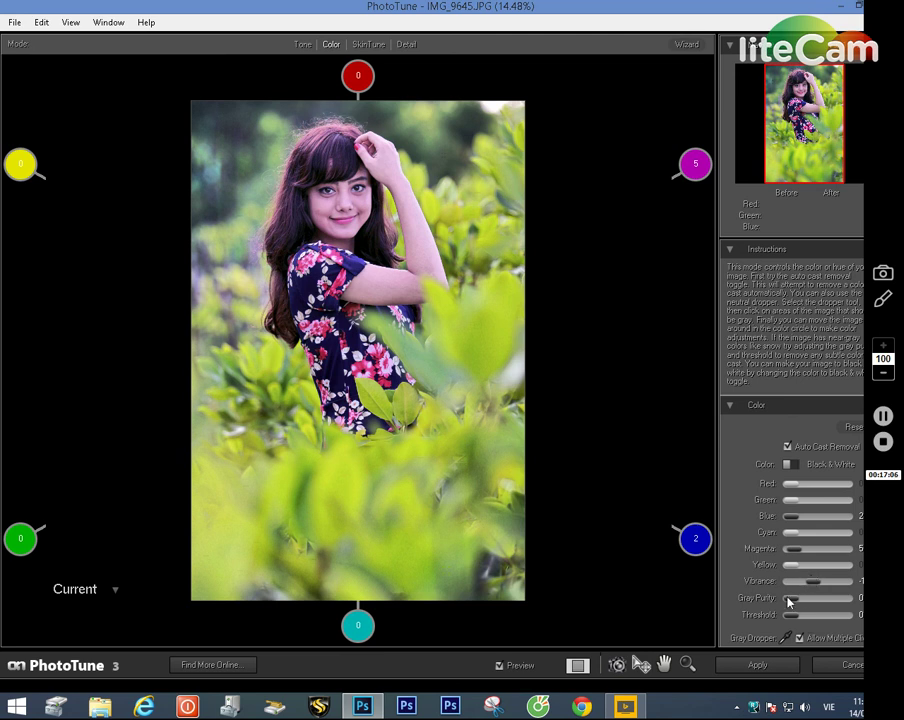
Step: Raise the gray purity to nearly half of its range and reduce magenta to 0
{"action": "left_click_drag", "start_coordinate": [789, 600], "coordinate": [814, 603]}
{"action": "left_click_drag", "start_coordinate": [790, 616], "coordinate": [767, 614]}
{"action": "mouse_move", "coordinate": [792, 549]}
{"action": "left_mouse_down"}
{"action": "mouse_move", "coordinate": [824, 548]}
{"action": "mouse_move", "coordinate": [780, 548]}
{"action": "left_mouse_up"}
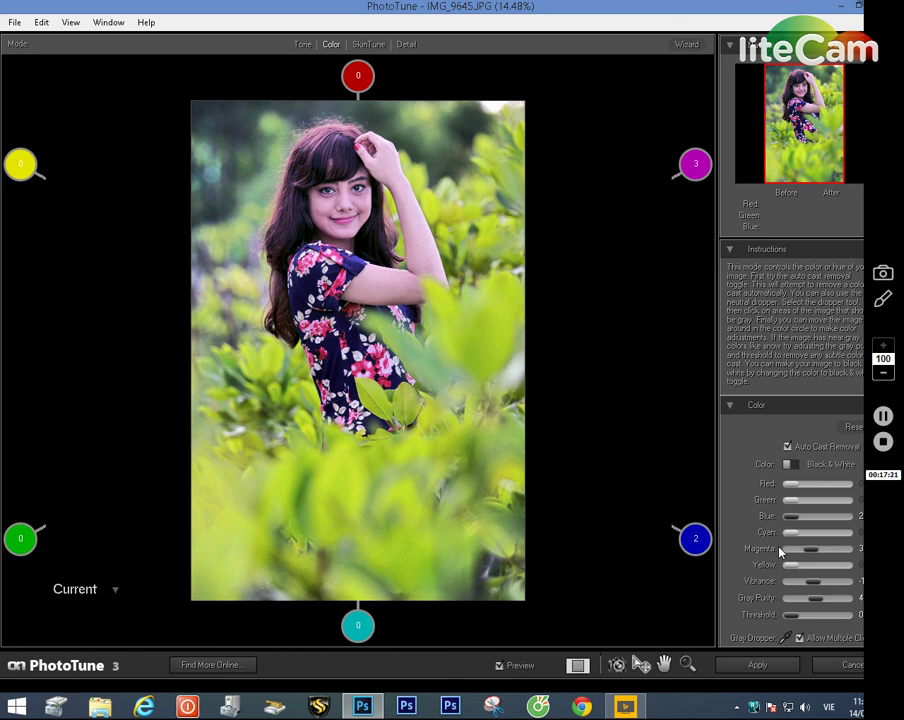
{"action": "left_click", "coordinate": [781, 551]}
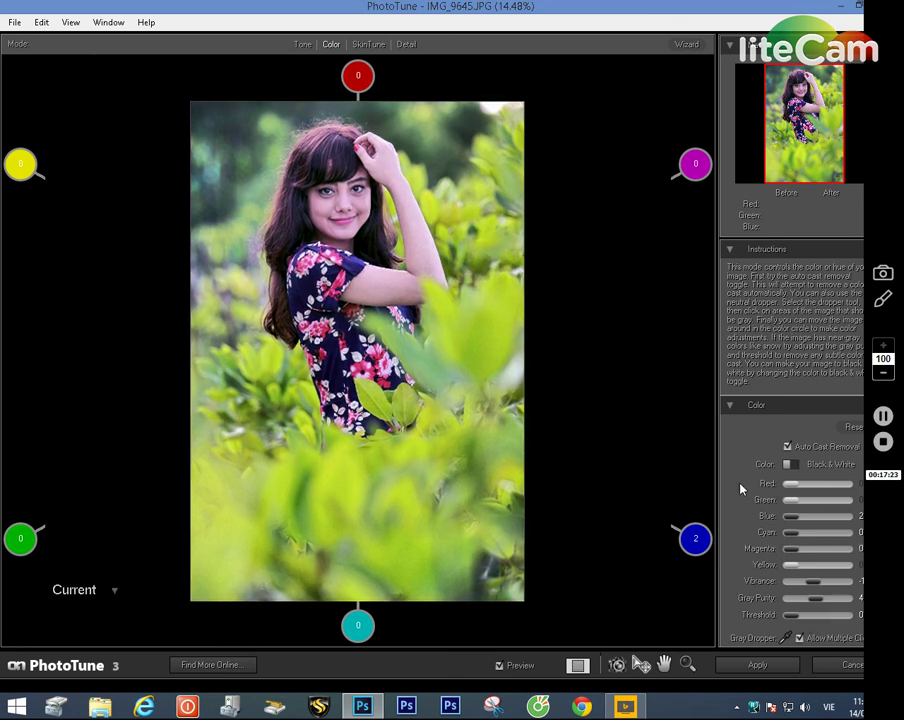
Step: Set cyan to 2 after a trial of 13 and apply the PhotoTune correction to the photo
{"action": "left_click", "coordinate": [803, 537]}
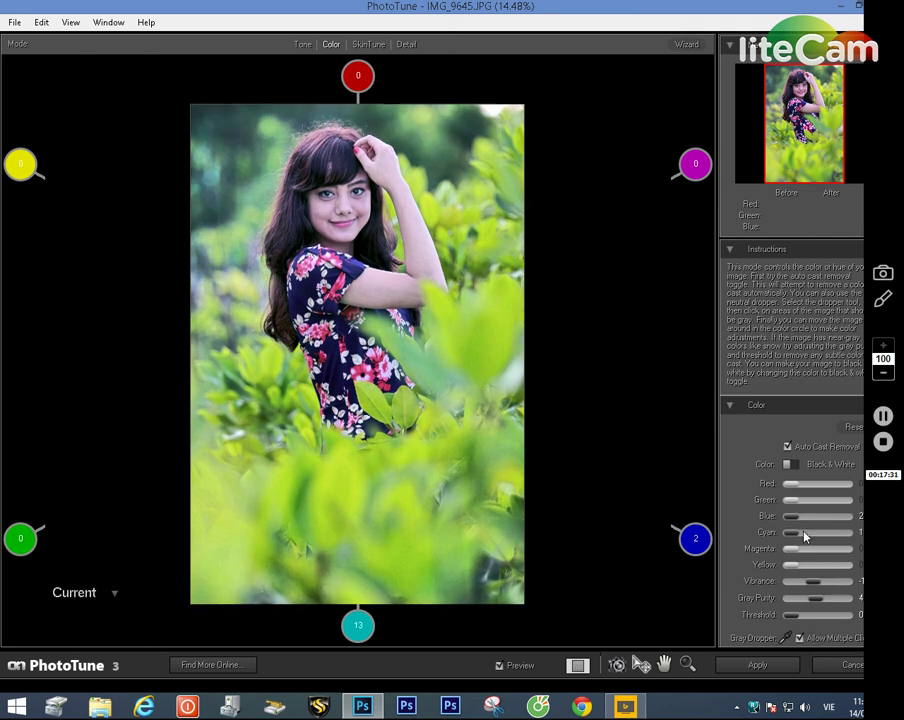
{"action": "left_click_drag", "start_coordinate": [803, 537], "coordinate": [773, 534]}
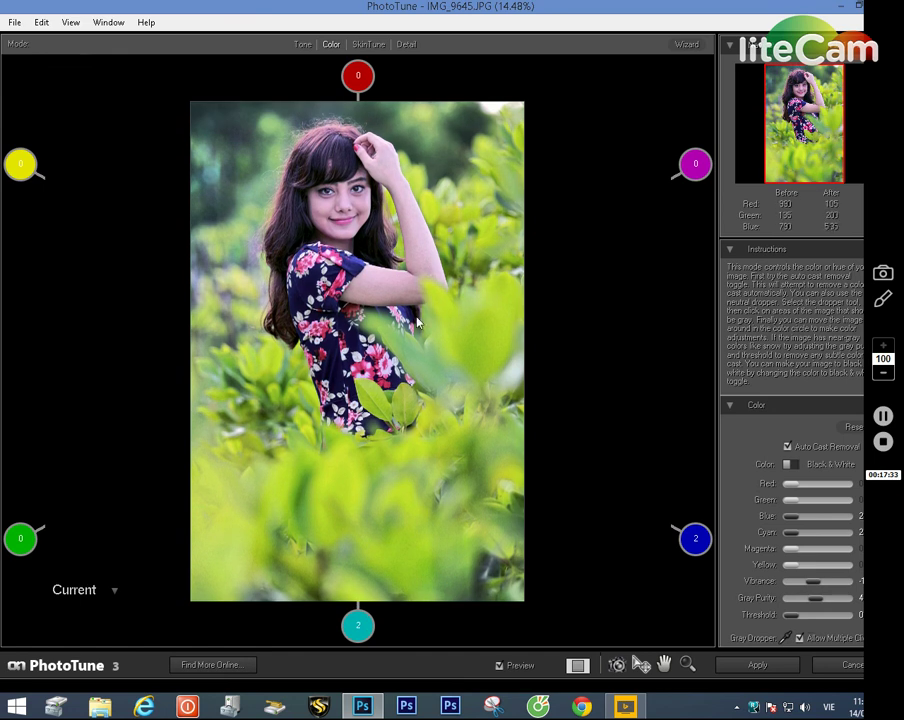
{"action": "left_click", "coordinate": [760, 665]}
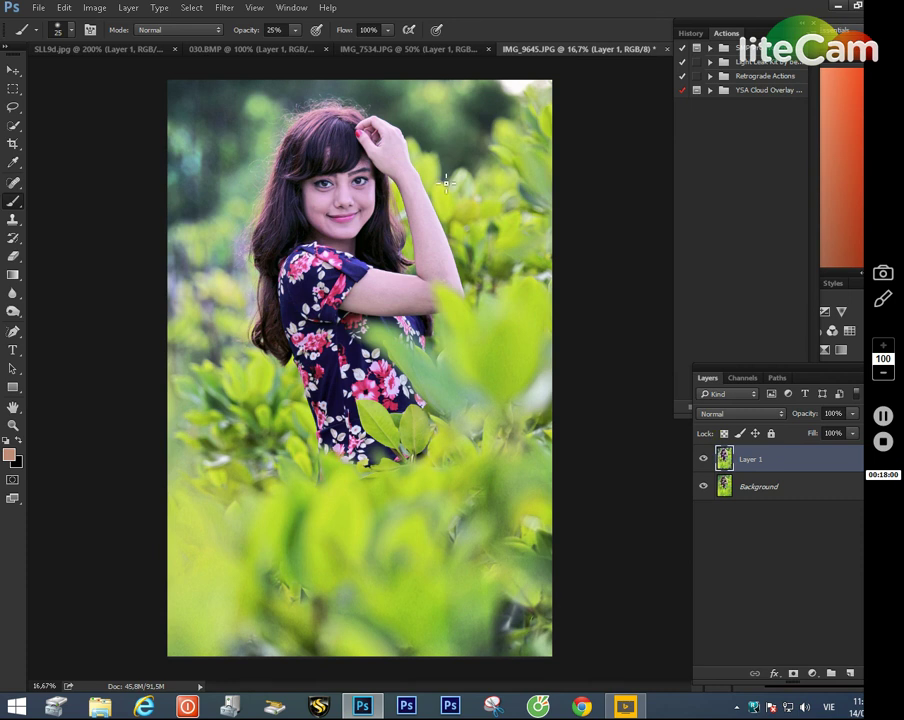
Step: Compare the corrected layer of IMG_9645.JPG with the original by toggling the visibility of Layer 1
{"action": "left_click", "coordinate": [704, 460]}
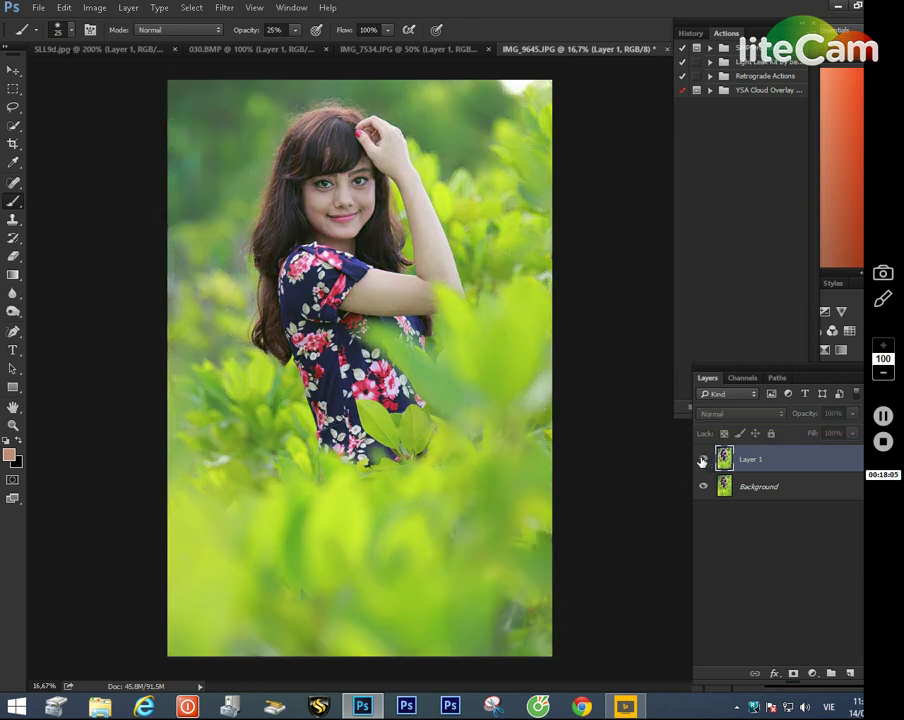
{"action": "left_click", "coordinate": [703, 460]}
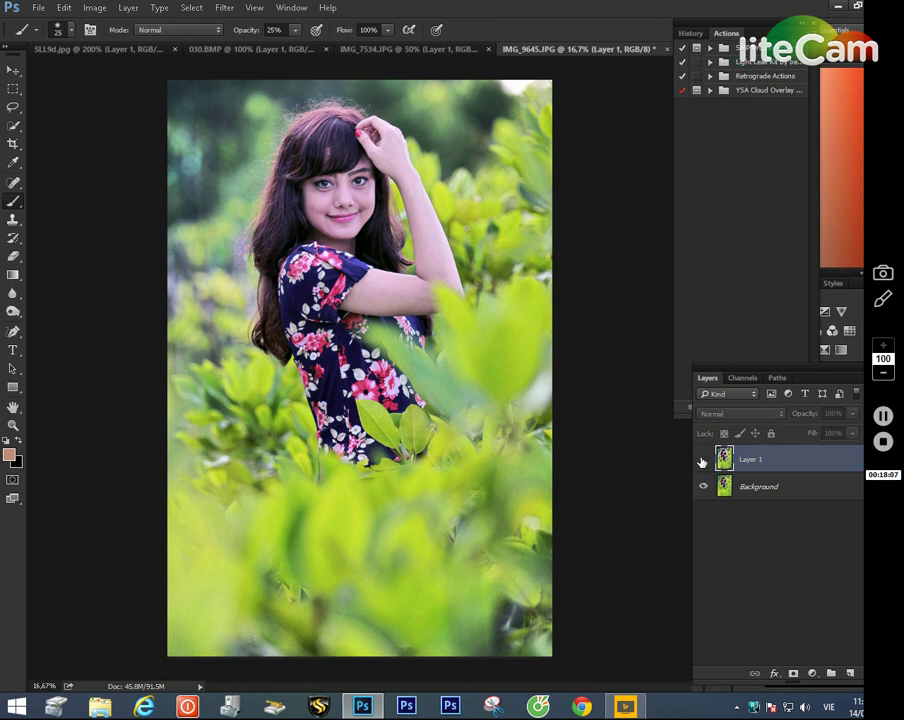
{"action": "left_click", "coordinate": [703, 460]}
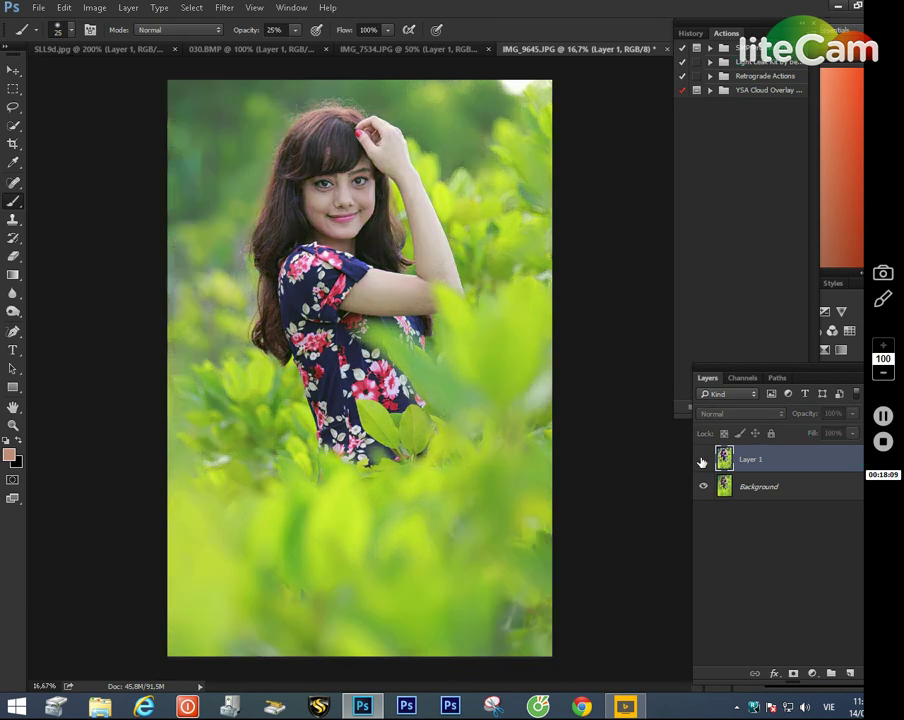
{"action": "left_click", "coordinate": [703, 460]}
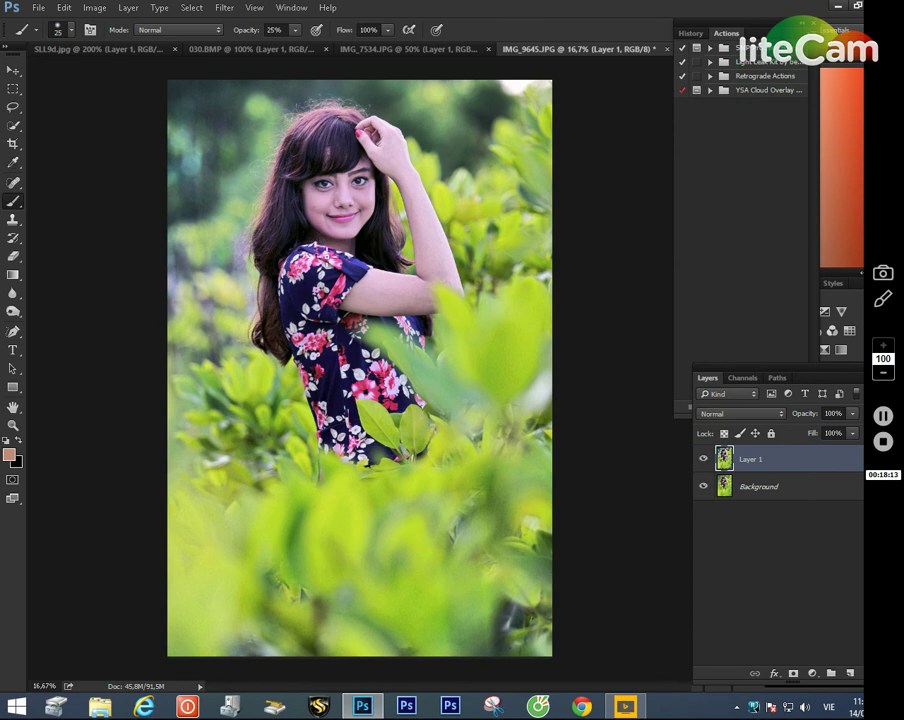
{"action": "left_click", "coordinate": [703, 461]}
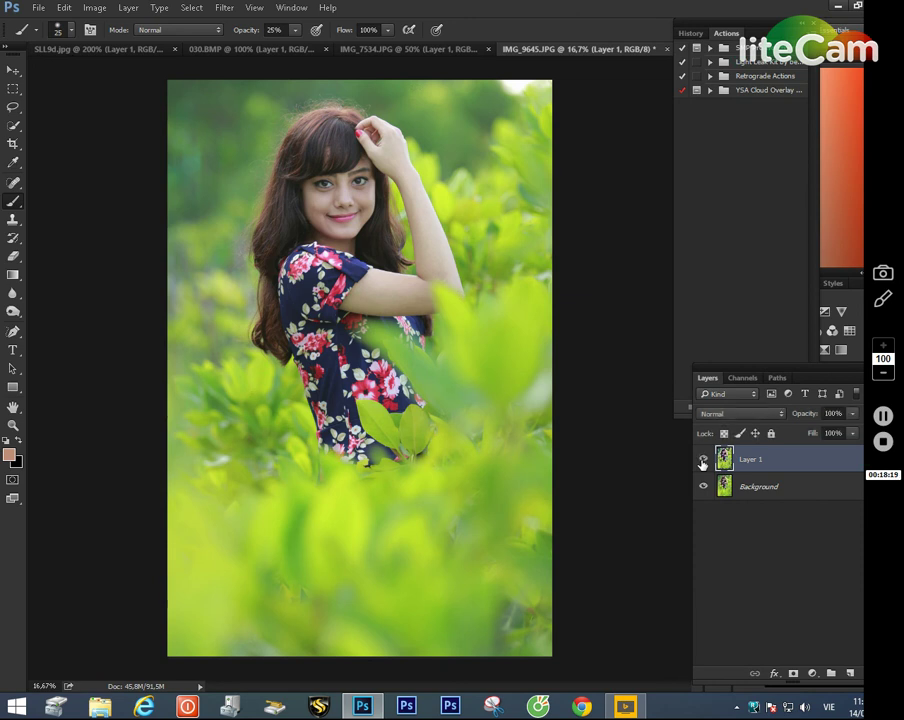
{"action": "left_click", "coordinate": [703, 462]}
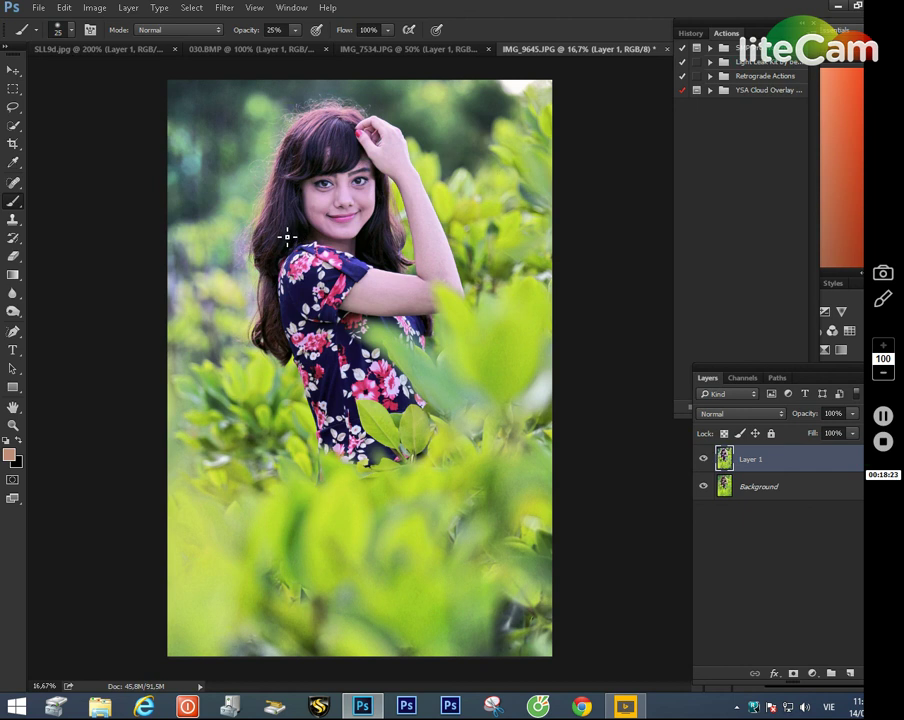
Step: Enlarge IMG_9645.JPG to 25% and compare the corrected woman and foliage with the original
{"action": "key", "text": "z"}
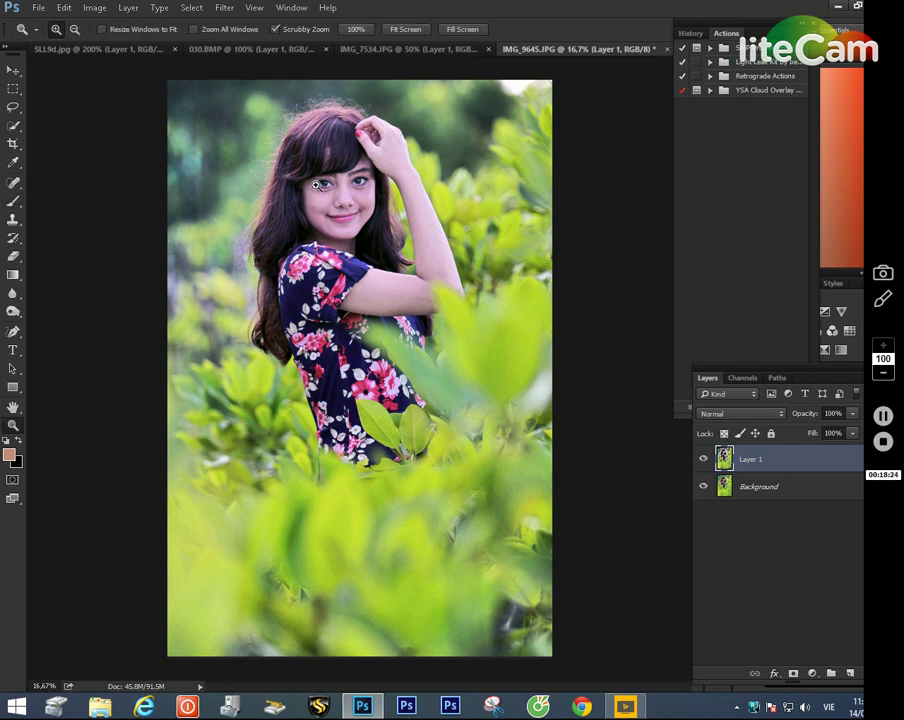
{"action": "left_click", "coordinate": [343, 131]}
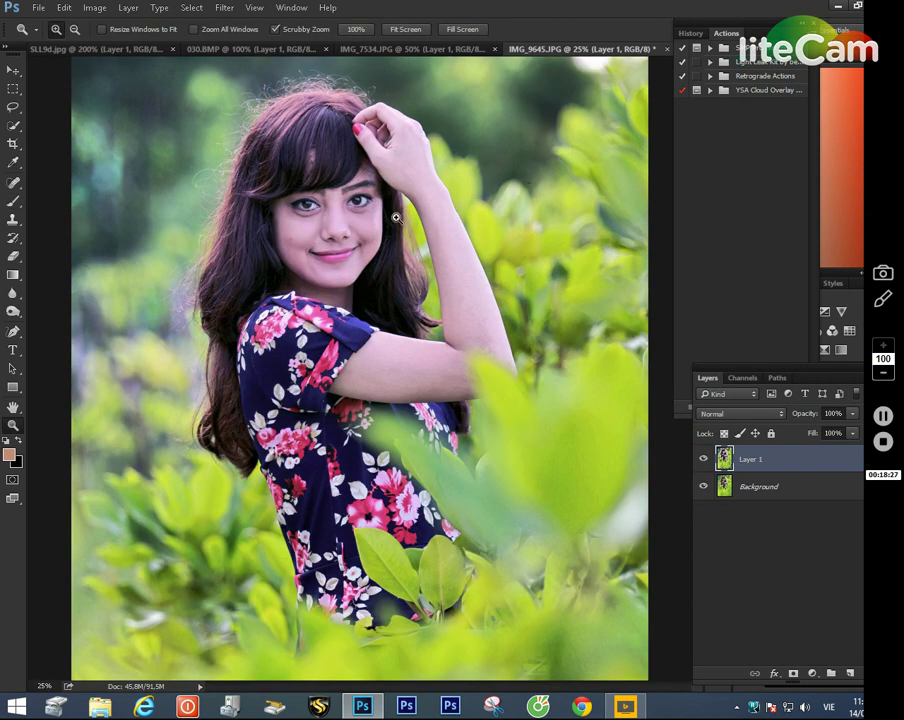
{"action": "key", "text": "b"}
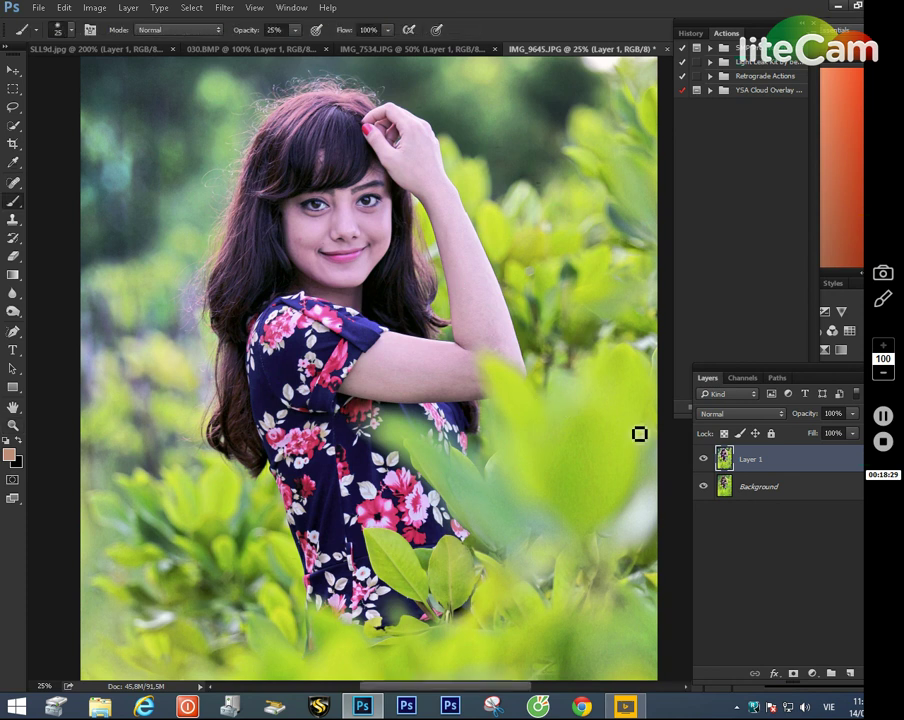
{"action": "left_click", "coordinate": [702, 460]}
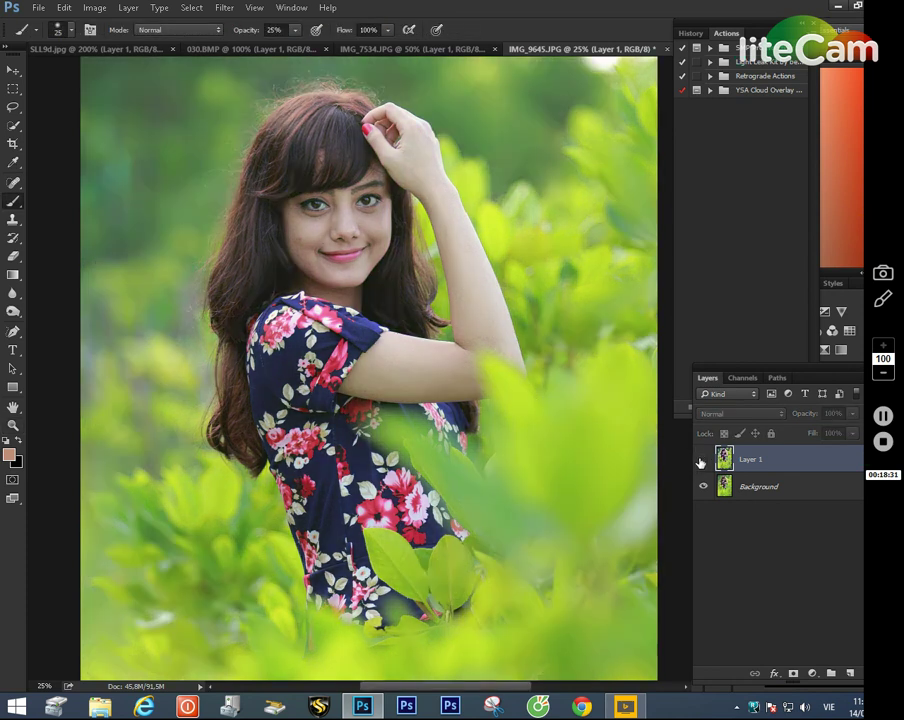
{"action": "left_click", "coordinate": [702, 460]}
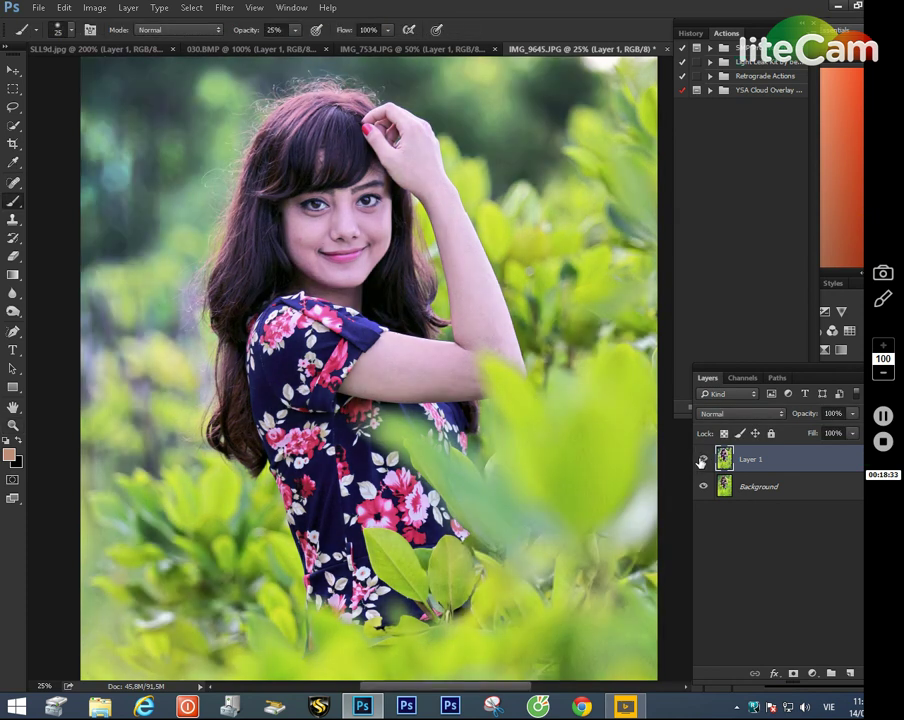
{"action": "left_click", "coordinate": [702, 460]}
{"action": "left_click", "coordinate": [702, 460]}
Step: Compare the corrected layer with the original in IMG_7534.JPG and in 030.BMP
{"action": "left_click", "coordinate": [414, 48]}
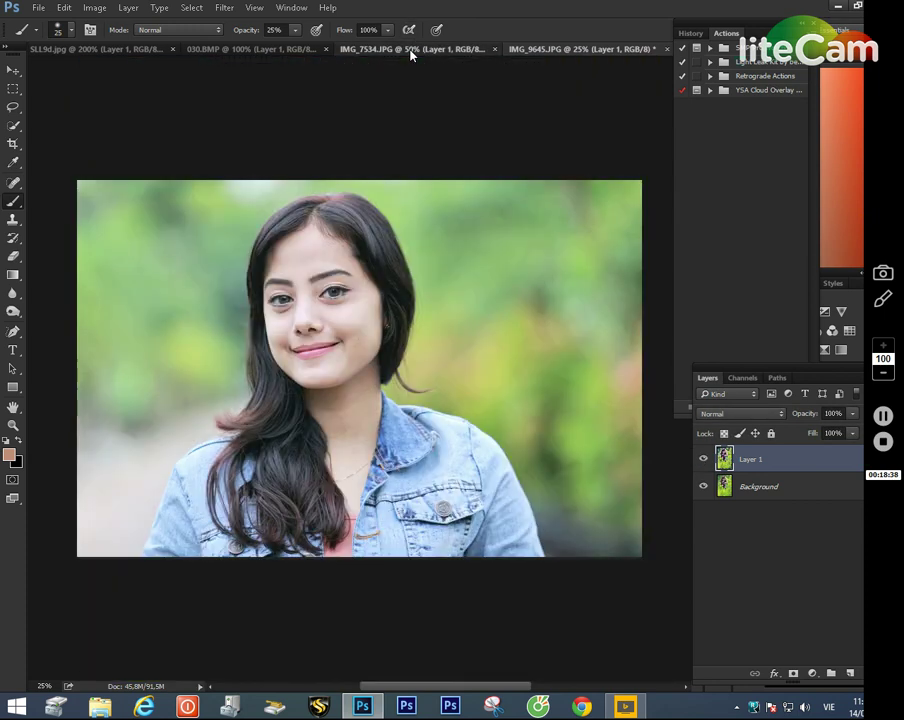
{"action": "left_click", "coordinate": [703, 459]}
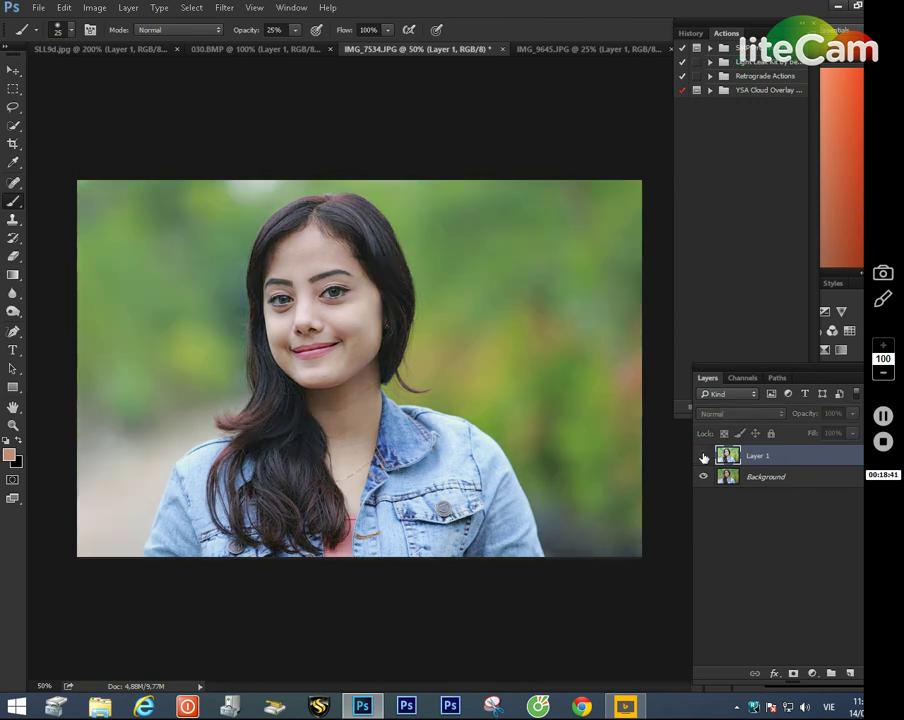
{"action": "left_click", "coordinate": [703, 455]}
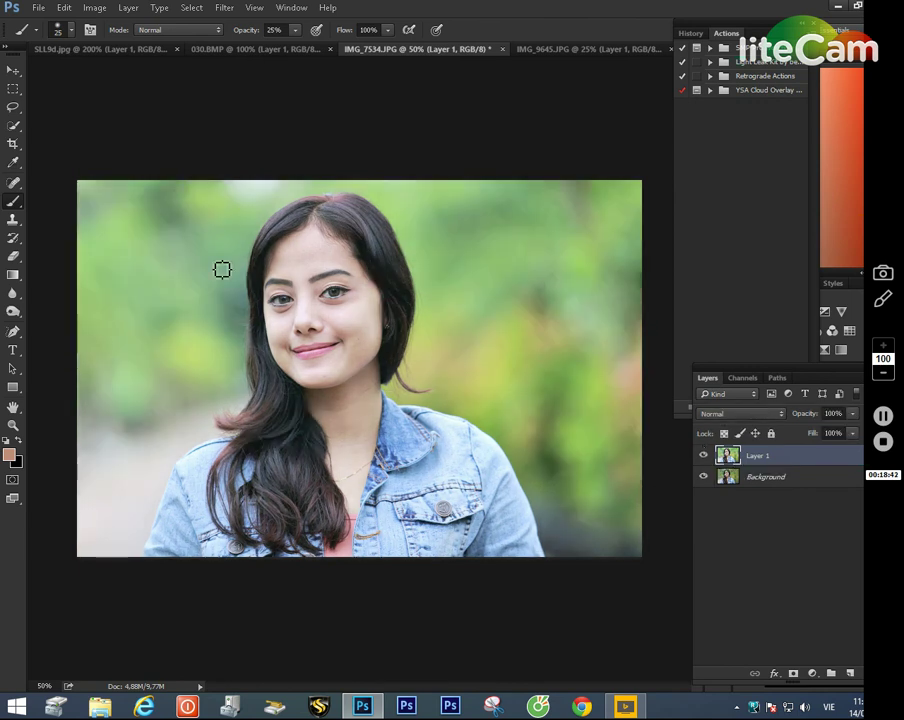
{"action": "left_click", "coordinate": [268, 50]}
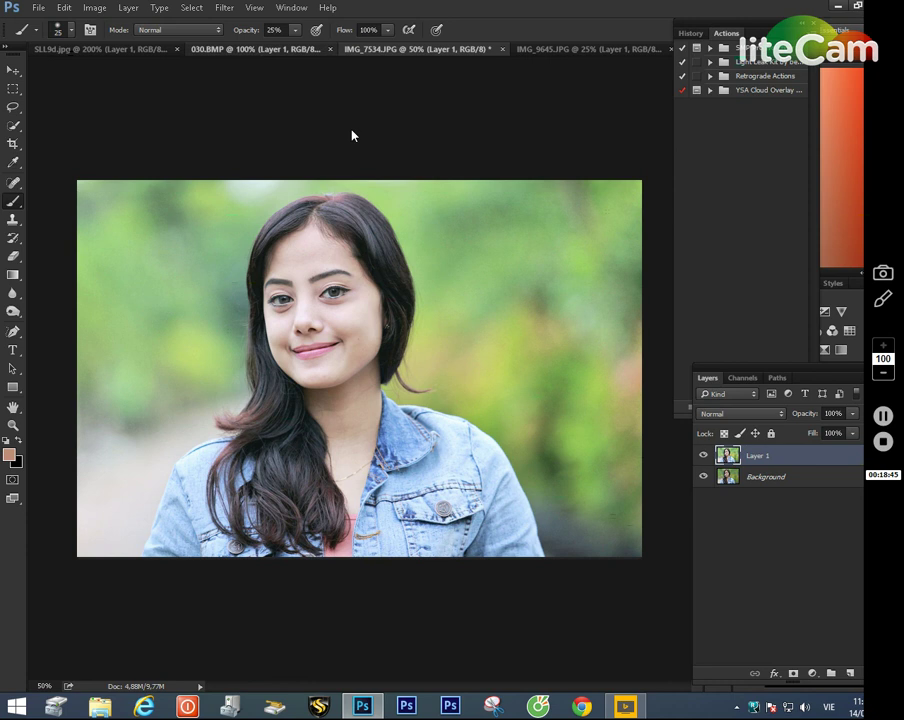
{"action": "left_click", "coordinate": [703, 455]}
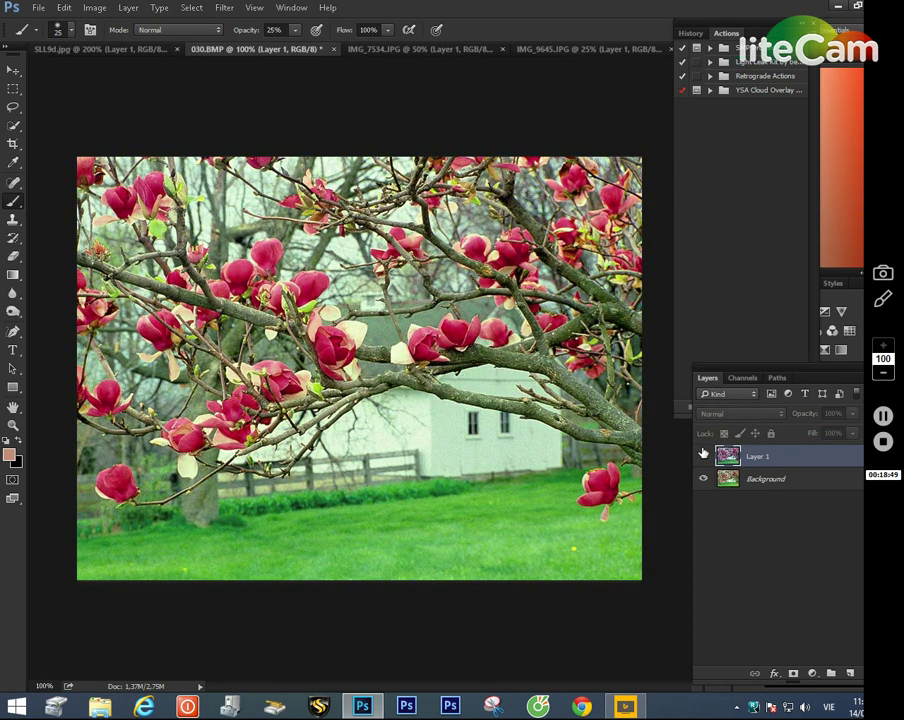
{"action": "left_click", "coordinate": [703, 455]}
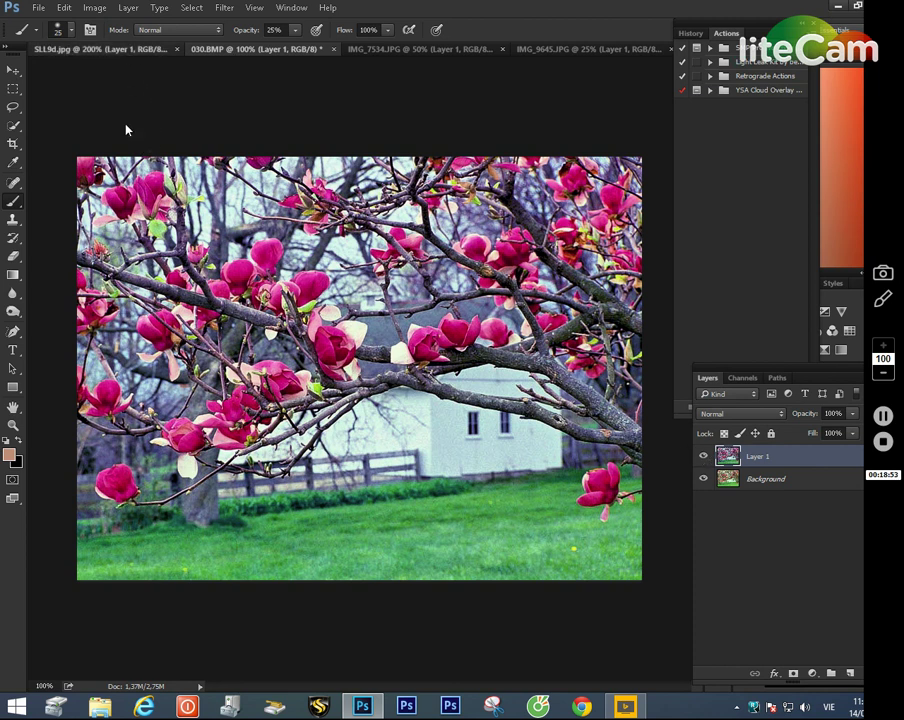
Step: Compare the corrected layer of SLL9d.jpg with the original, both at 200% and at 100% zoom
{"action": "key", "text": "ctrl+shift+Tab"}
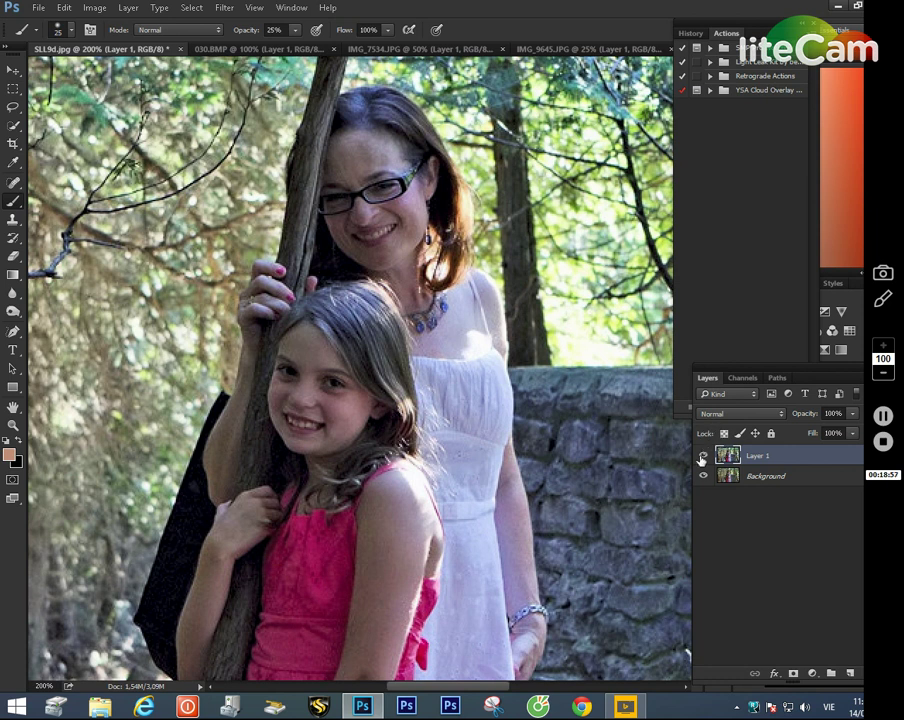
{"action": "left_click", "coordinate": [703, 457]}
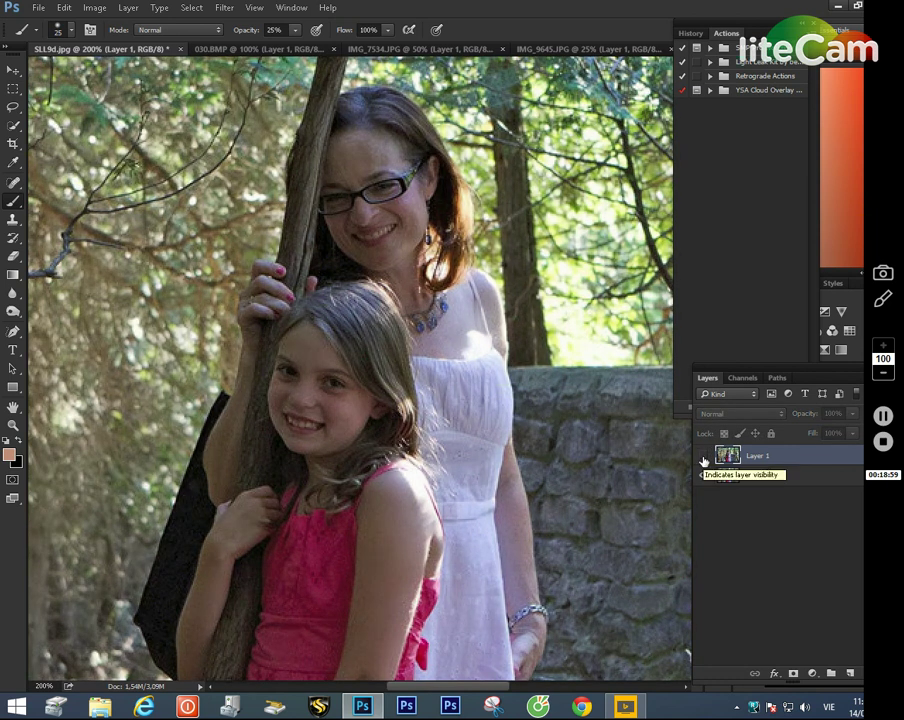
{"action": "left_click", "coordinate": [703, 457]}
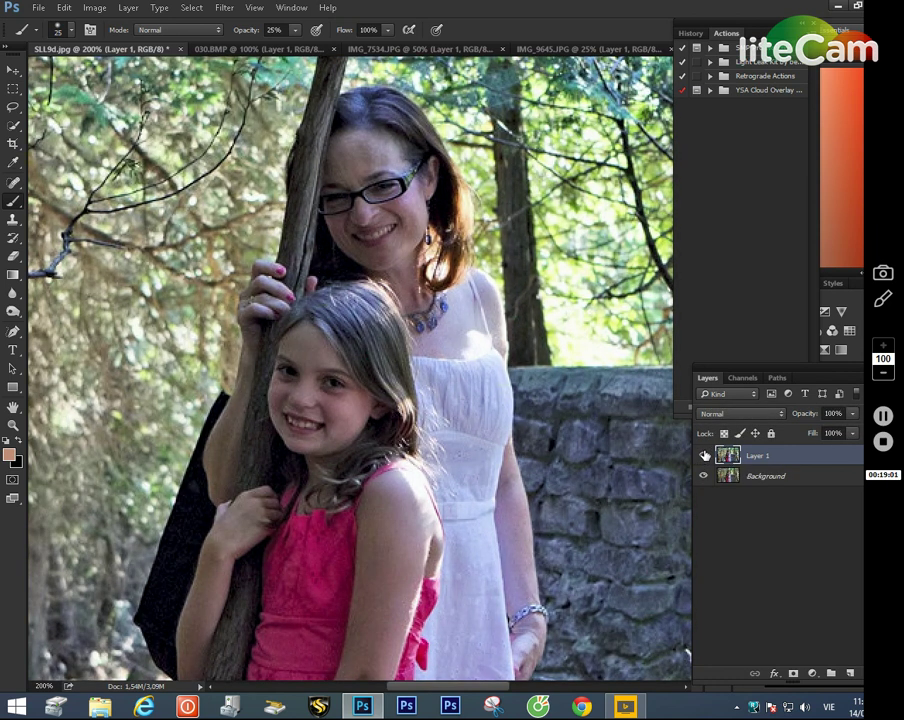
{"action": "key", "text": "ctrl+minus"}
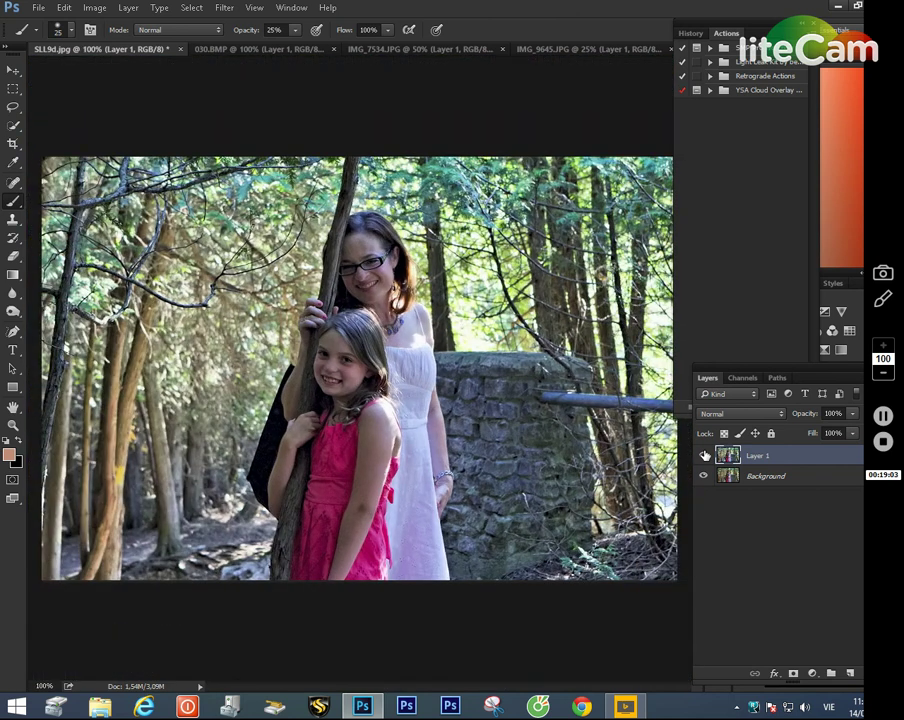
{"action": "left_click", "coordinate": [704, 456]}
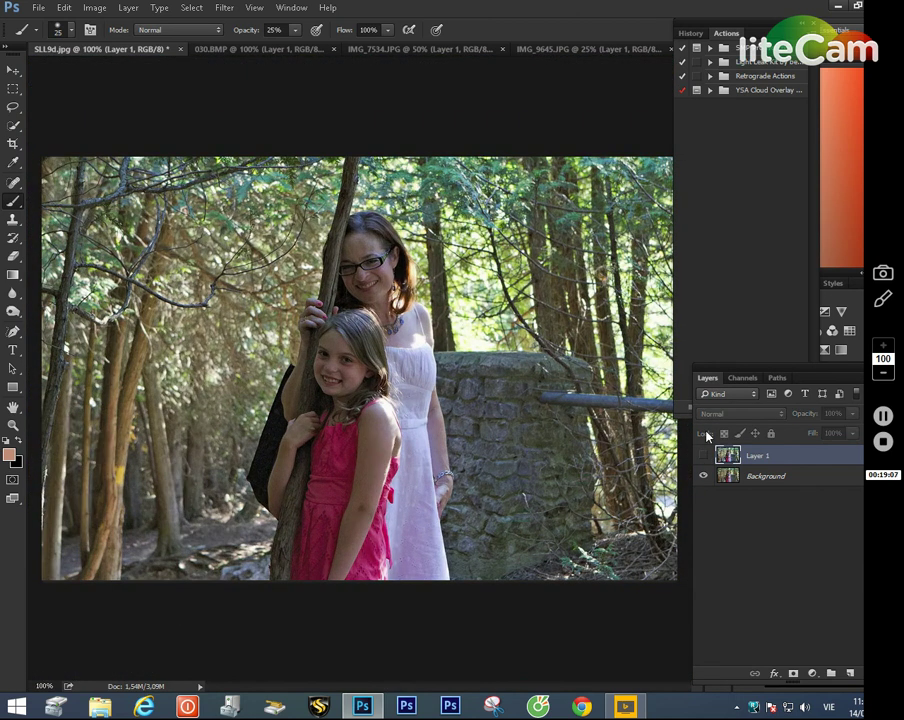
{"action": "left_click", "coordinate": [704, 456]}
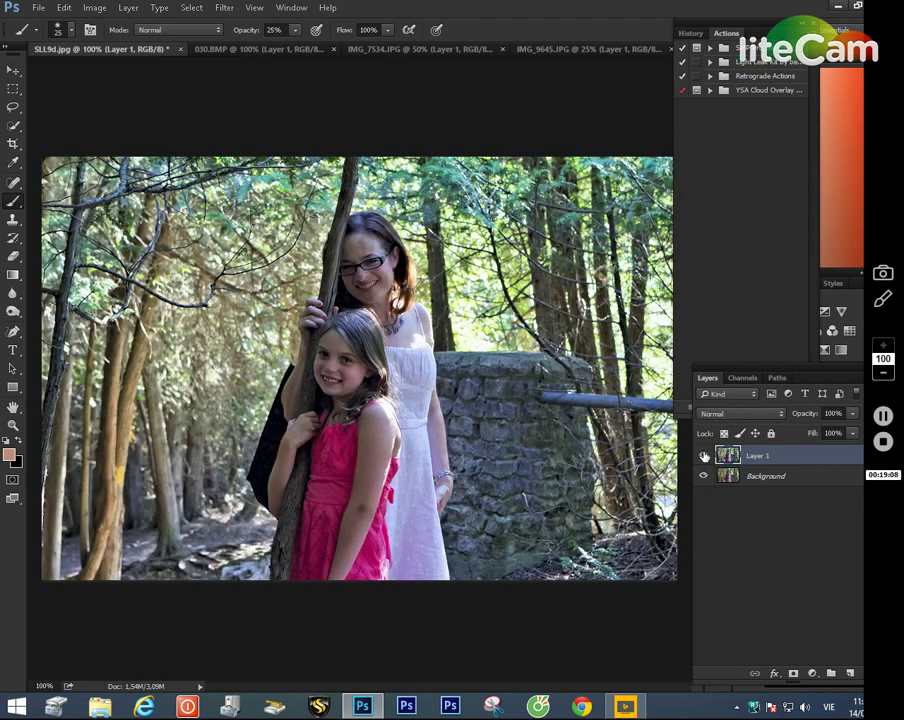
{"action": "left_click", "coordinate": [704, 456]}
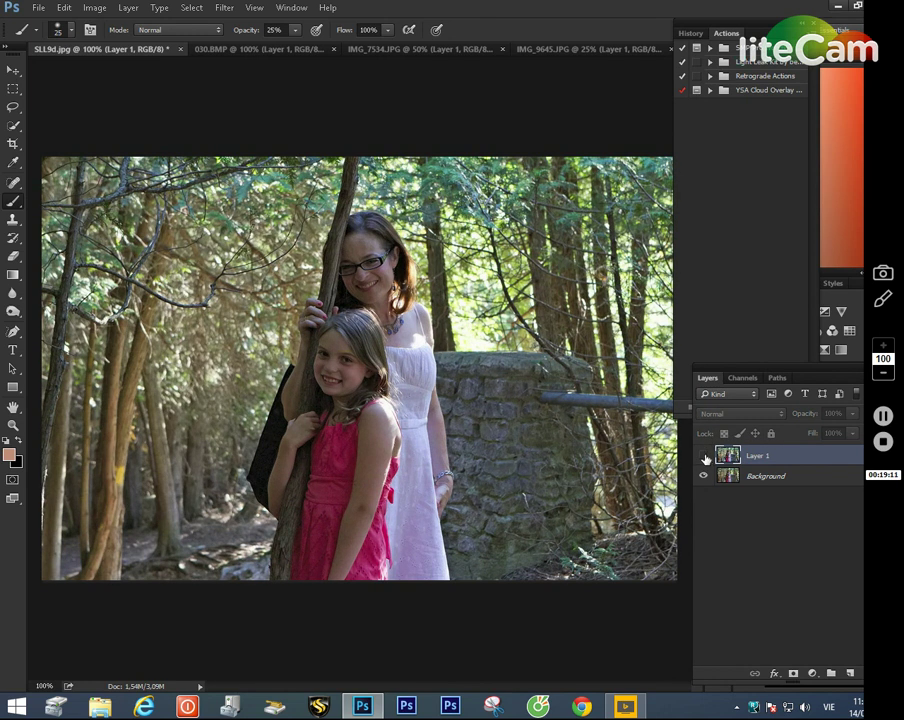
{"action": "left_click", "coordinate": [704, 456]}
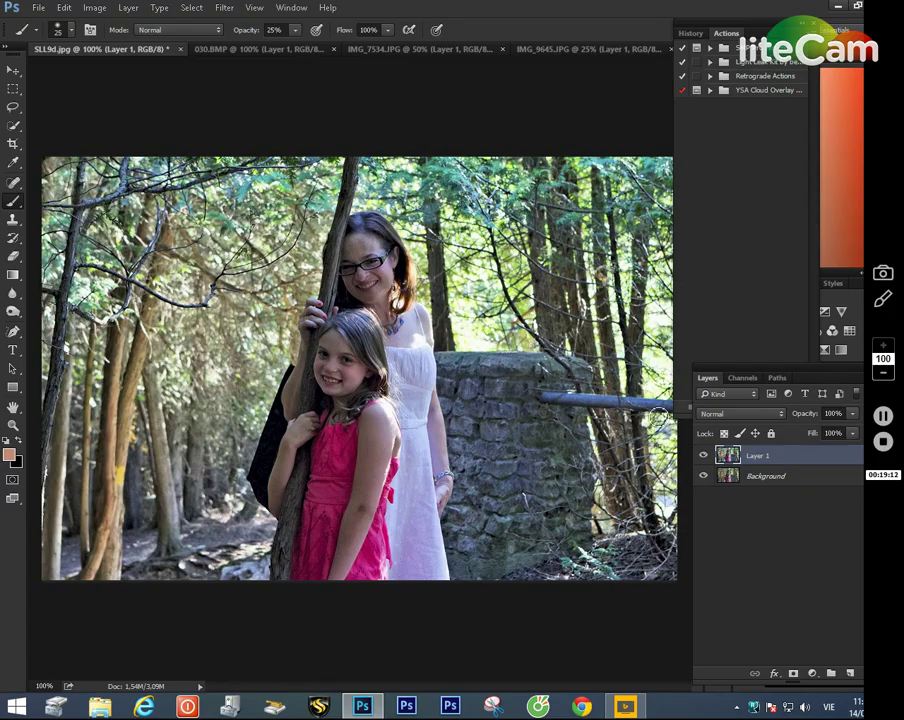